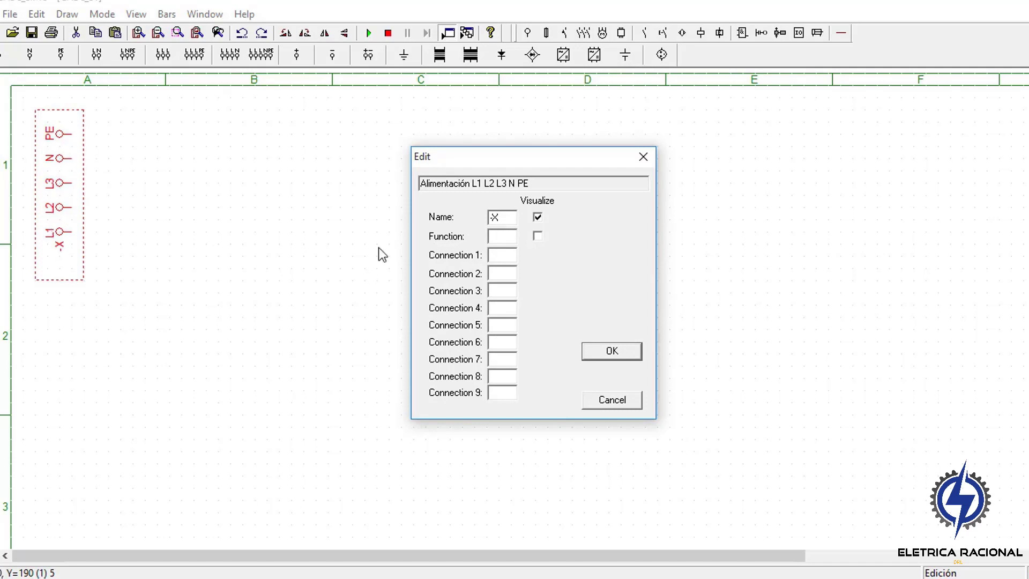
Name the L1 L2 L3 N PE power supply symbol X0
left_click_drag(499, 217, 411, 197)
type("x")
key("BackSpace")
type("X0")
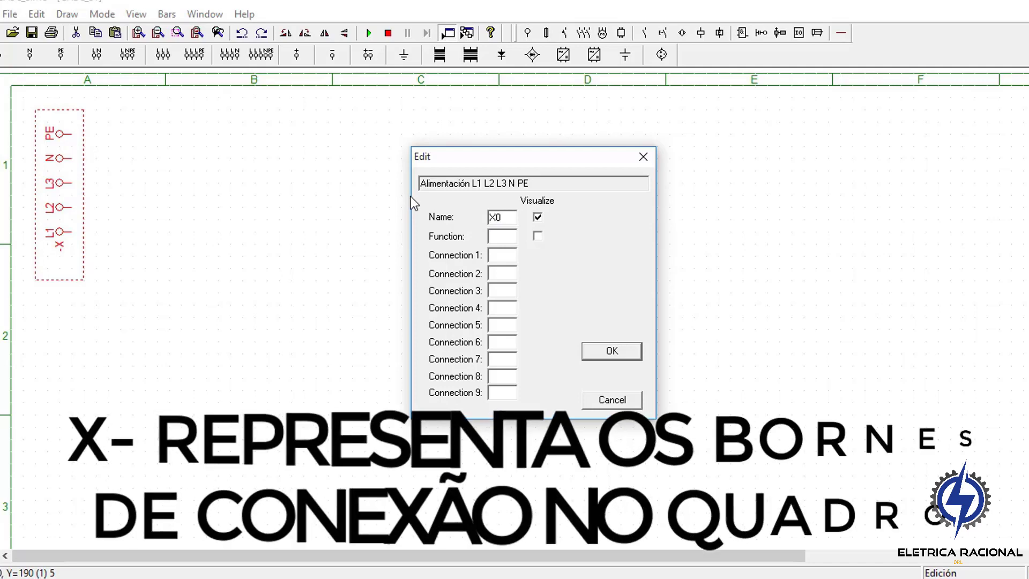
key("Return")
left_click(300, 219)
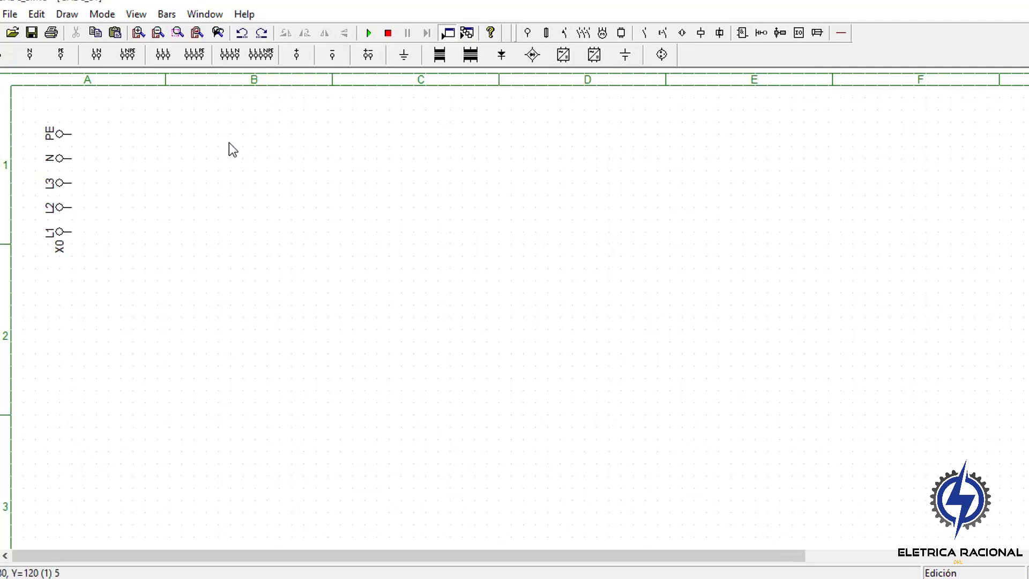
Draw the horizontal supply lines from the X0 terminals and add the text "ALIMENTAÇÃO 220VCA 3~" above them
left_click(841, 33)
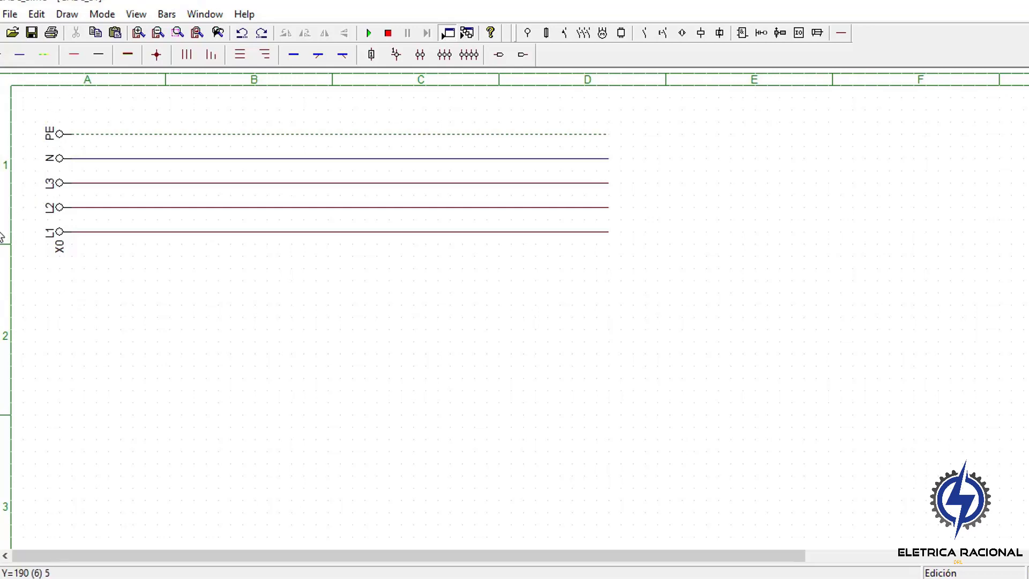
left_click(23, 265)
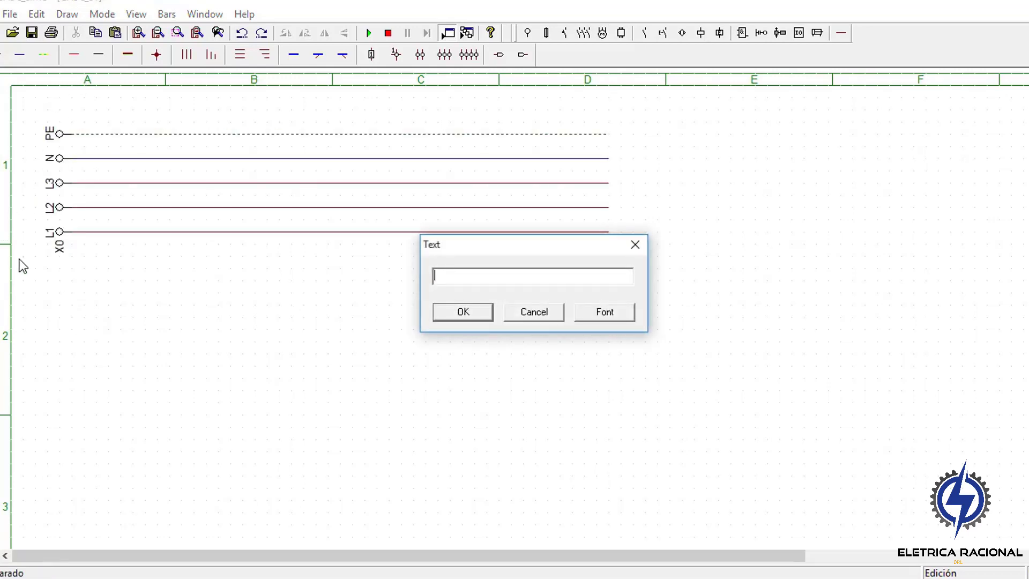
type("ALIMENTAÇÃO 220VCA ")
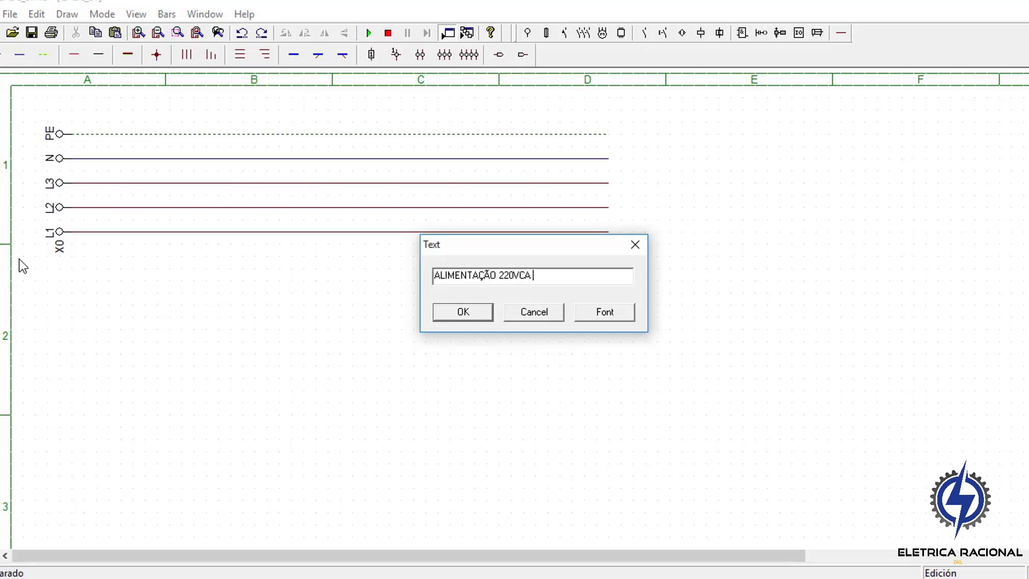
type("3~")
key("Return")
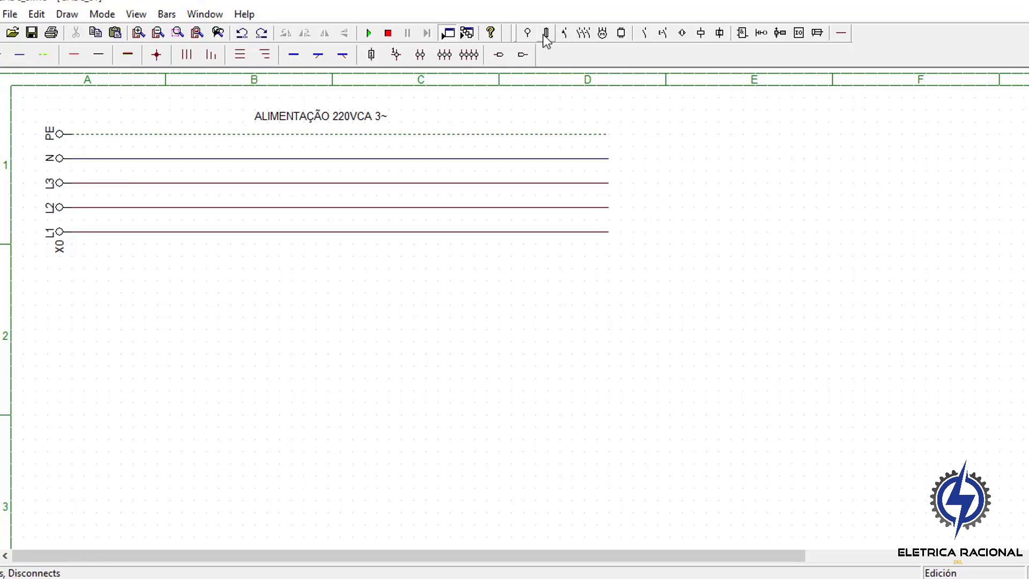
Place a three-pole motor circuit breaker named Q1 below the supply lines and wire it to L1, L2 and L3
left_click(564, 34)
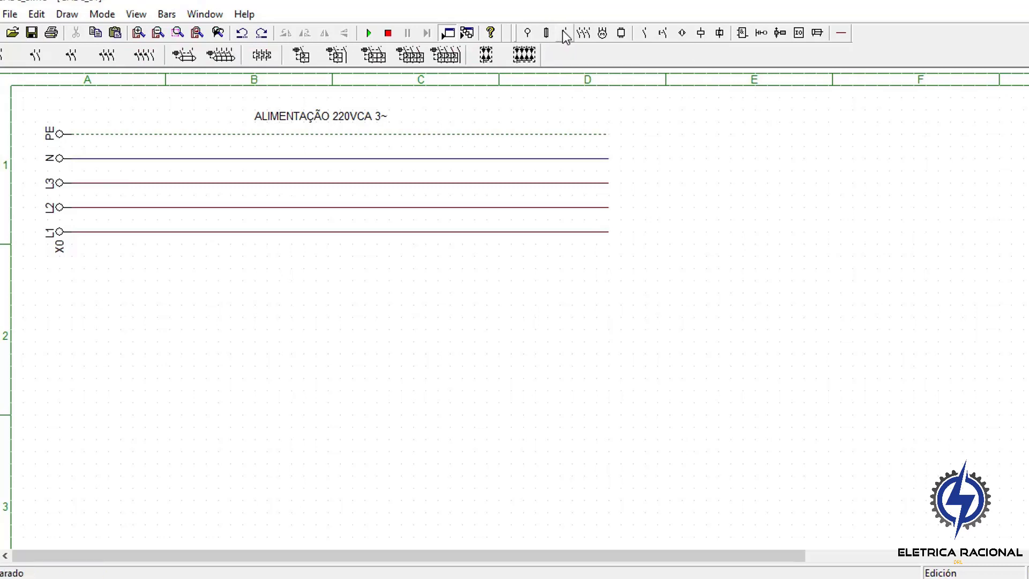
left_click(440, 58)
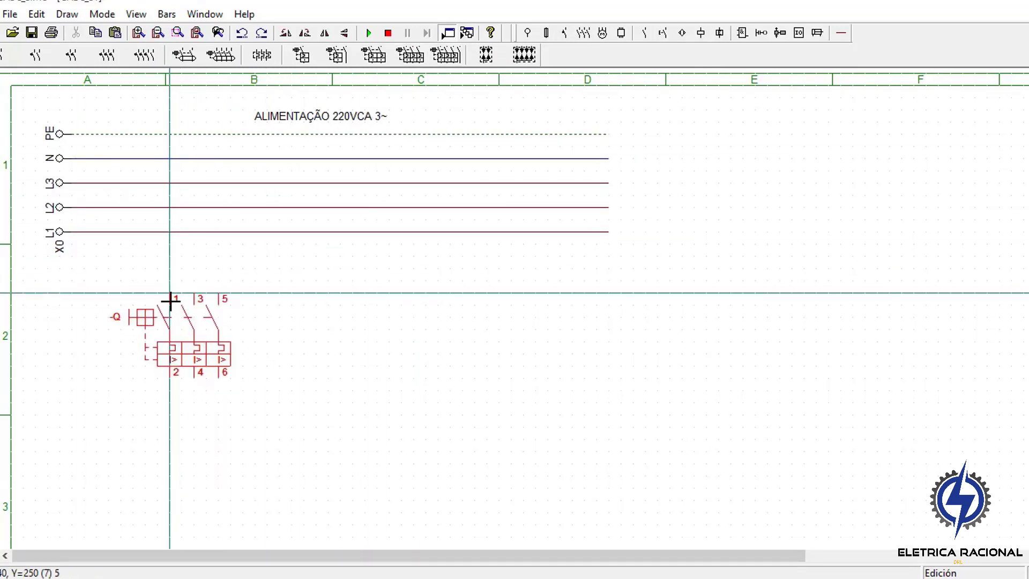
left_click(174, 301)
double_click(190, 338)
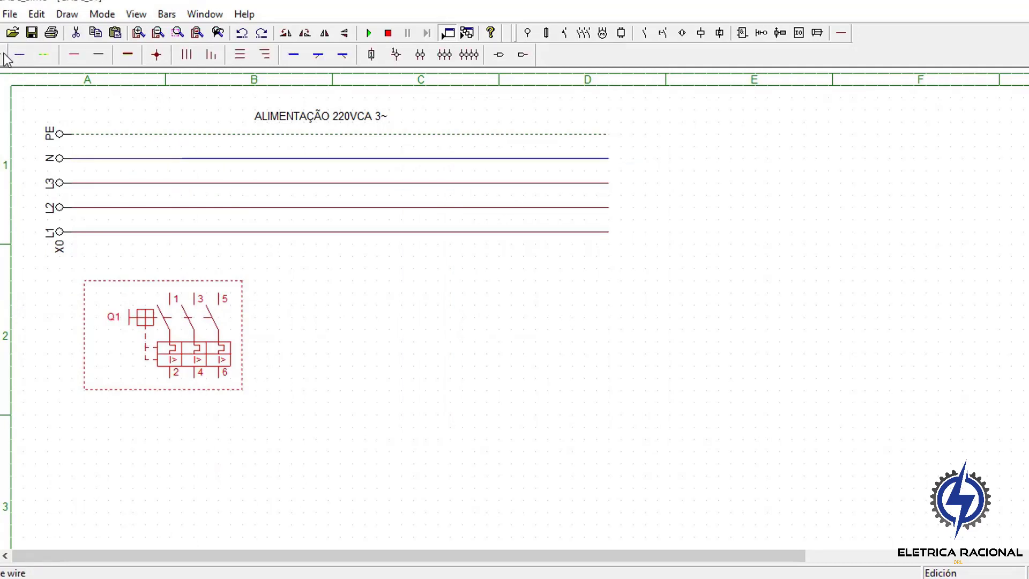
left_click(5, 54)
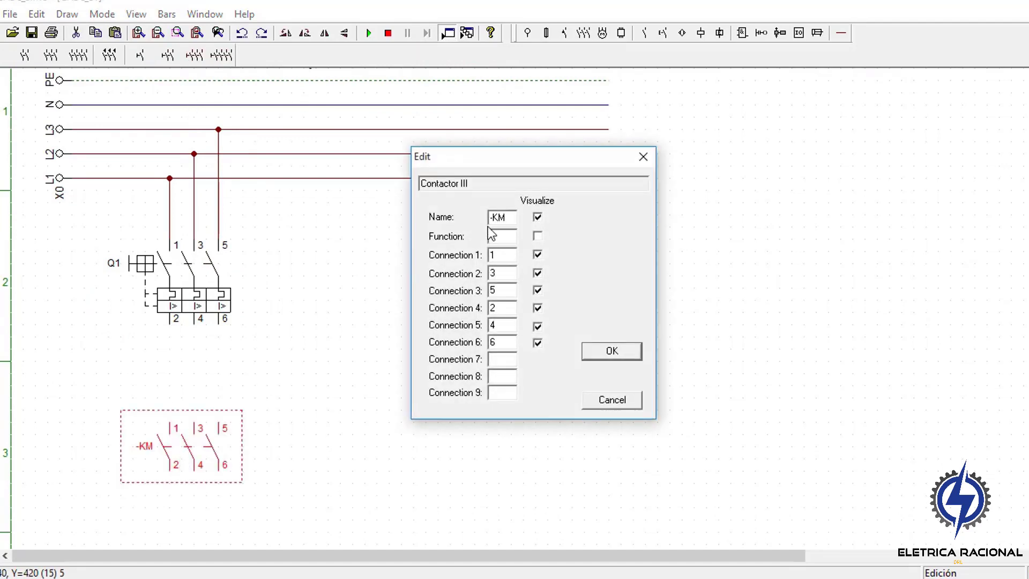
Name the three-pole contactor below Q1 as K1
left_click_drag(509, 218, 404, 222)
type("K1")
left_click(613, 352)
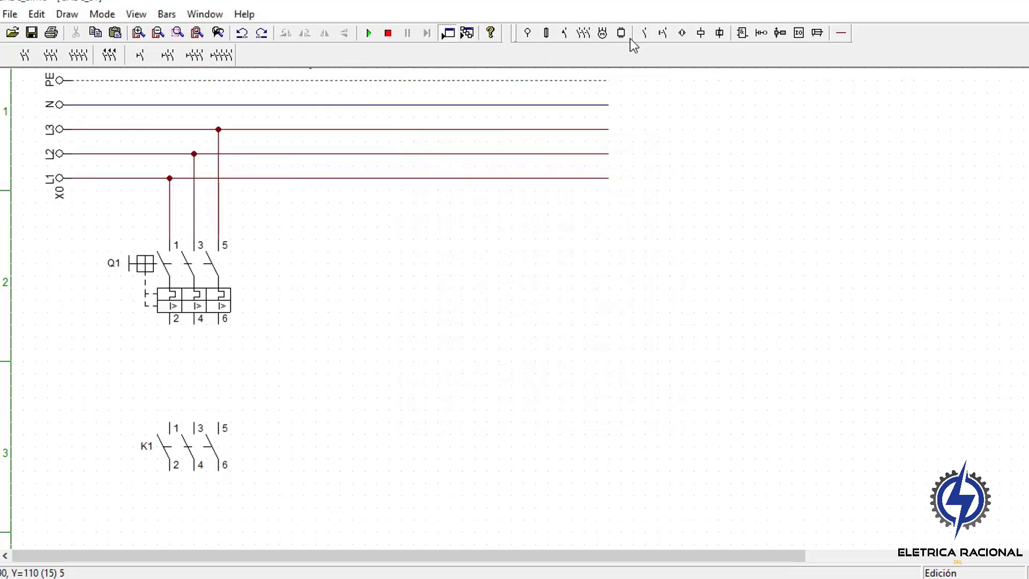
Connect Q1's outputs 2, 4 and 6 to K1's inputs 1, 3 and 5 with a three-phase wire
left_click(841, 34)
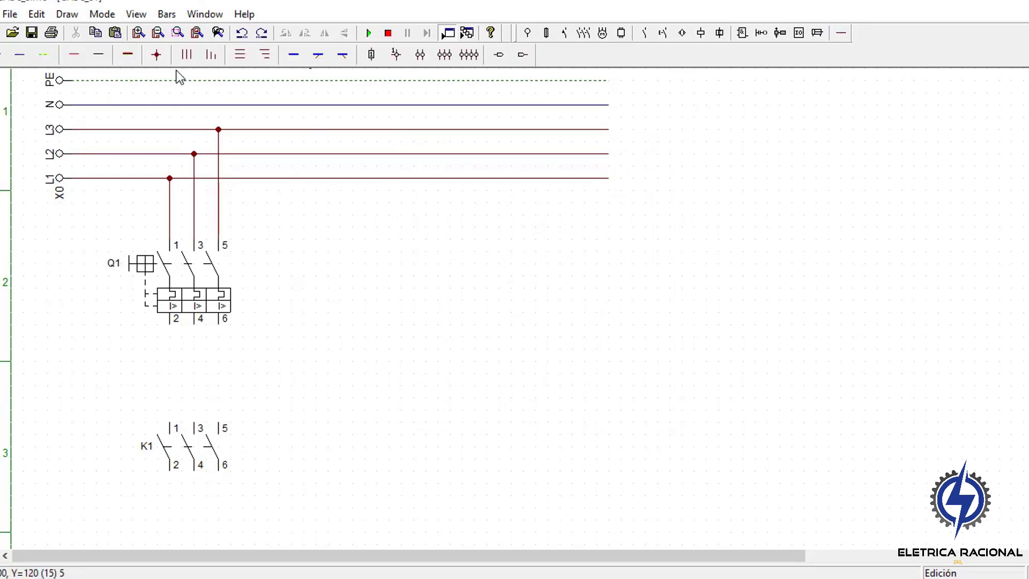
left_click(187, 55)
left_click_drag(170, 323, 175, 423)
Place a row of four round terminals named X1 below K1 and wire K1's outputs to its first three terminals
scroll(262, 391, "down", 6)
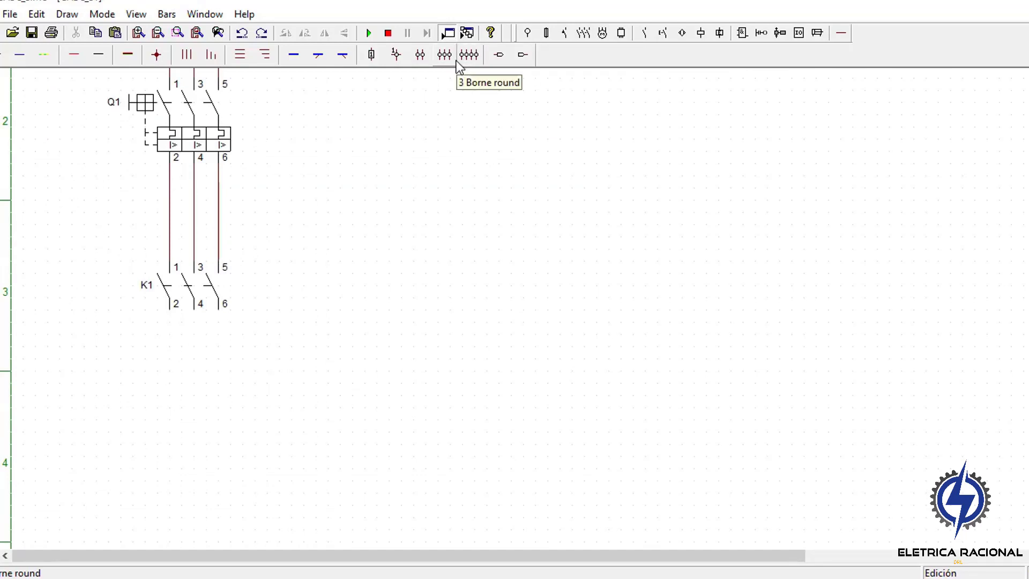
left_click(470, 58)
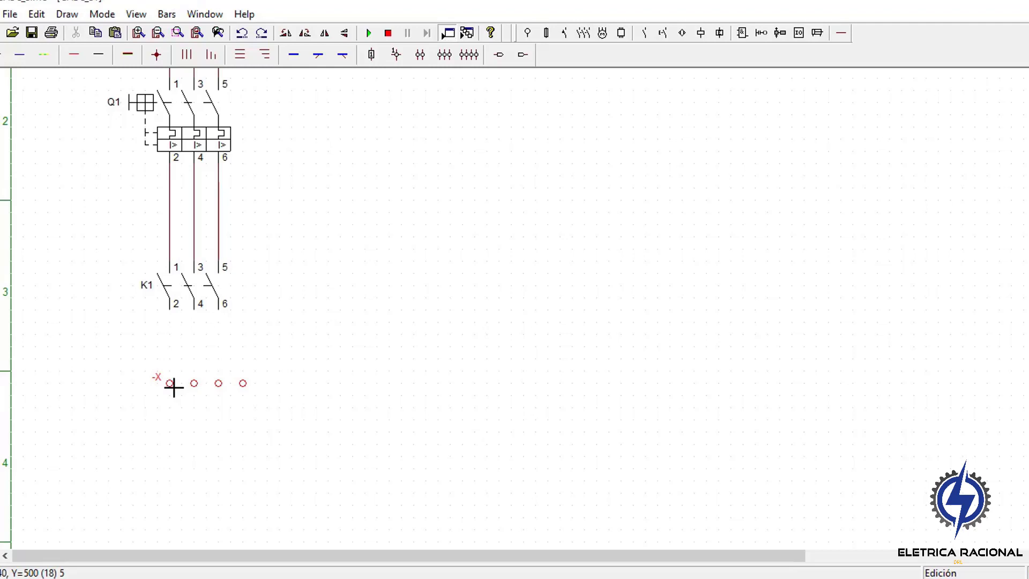
left_click(174, 387)
double_click(180, 384)
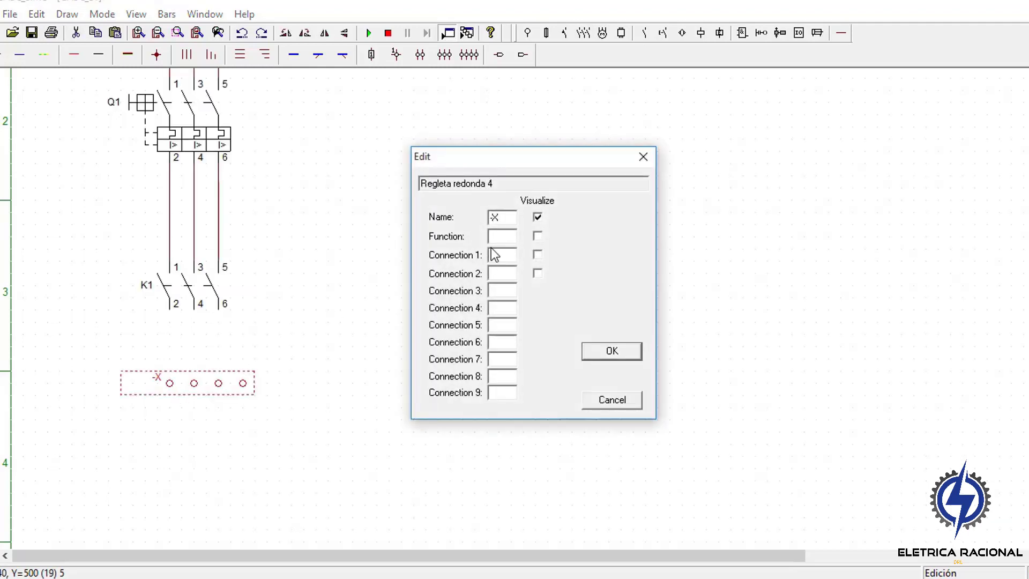
left_click_drag(509, 218, 424, 218)
type("X1")
left_click(603, 352)
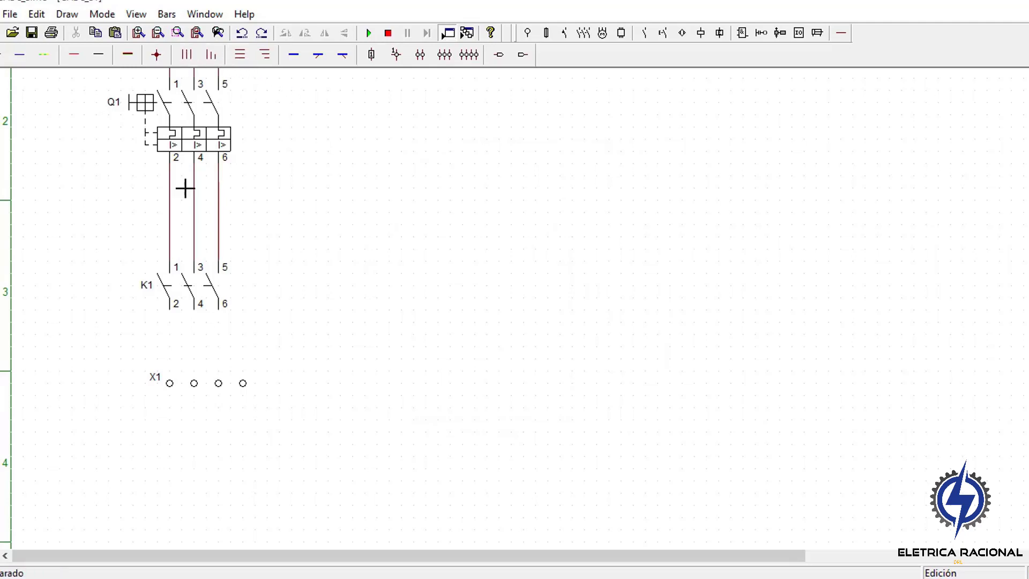
left_click_drag(169, 310, 179, 384)
right_click(218, 439)
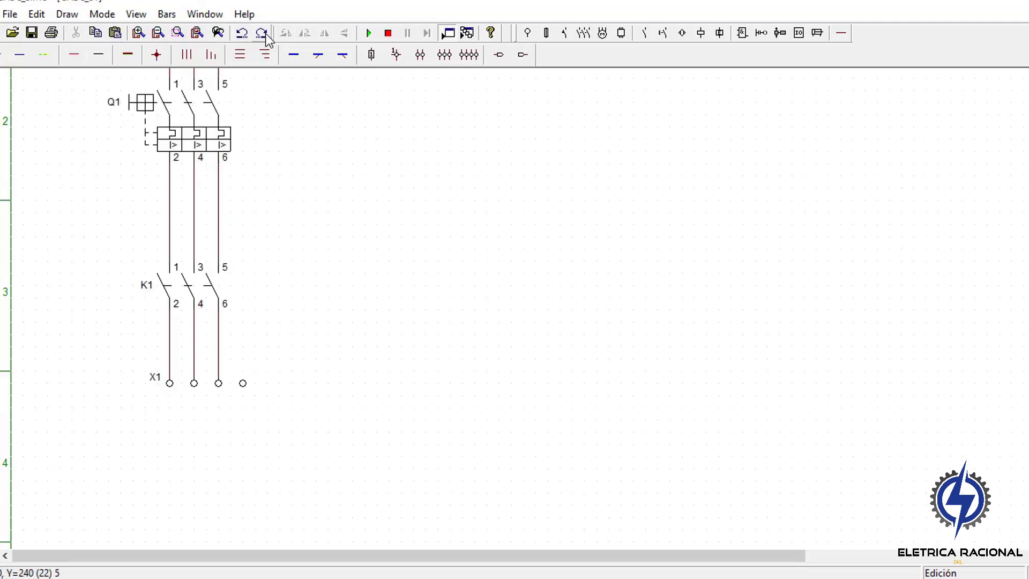
Place a three-phase motor with a PE connection below the X1 terminals
left_click(604, 36)
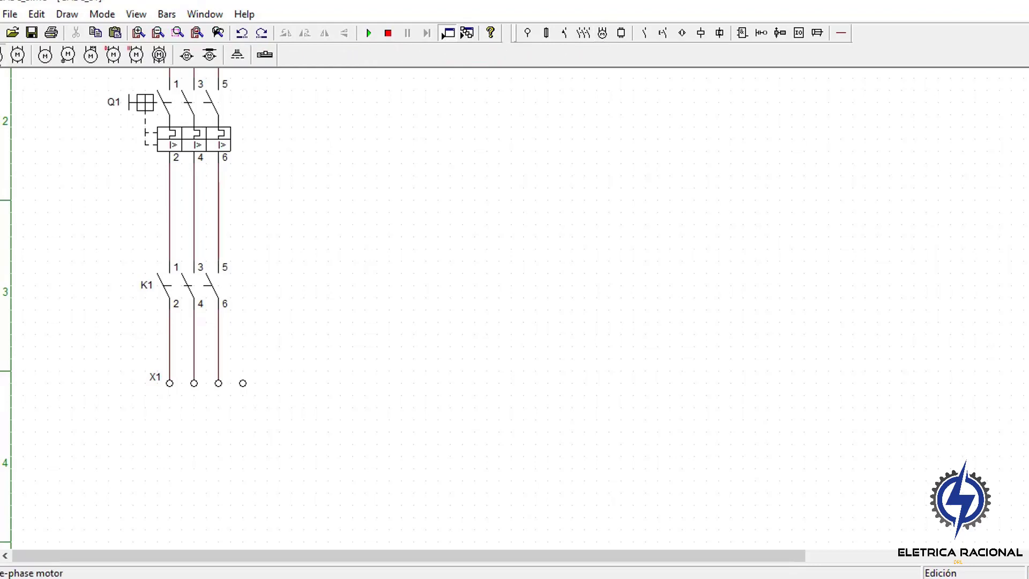
left_click(2, 54)
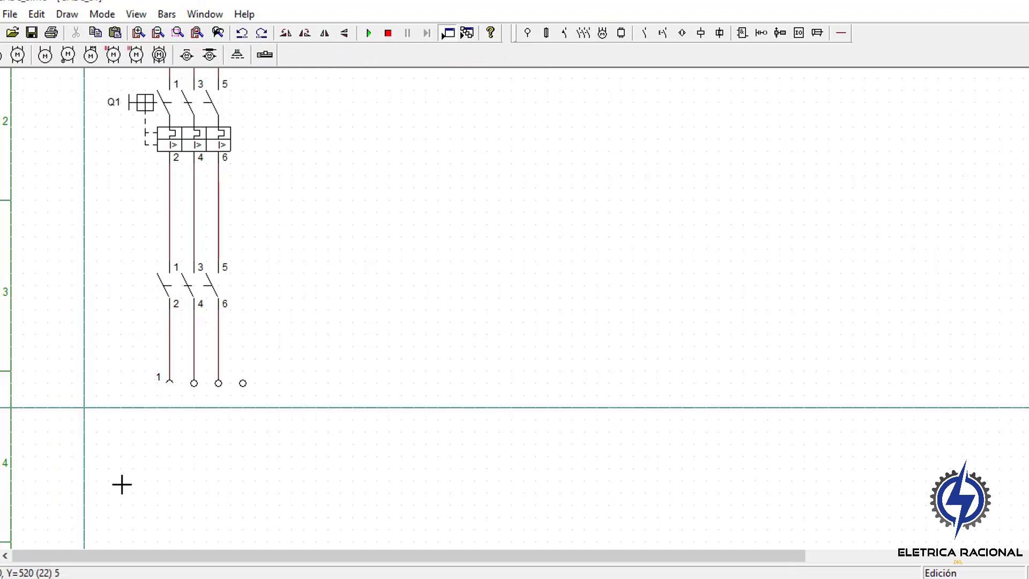
left_click(174, 464)
scroll(175, 464, "down", 2)
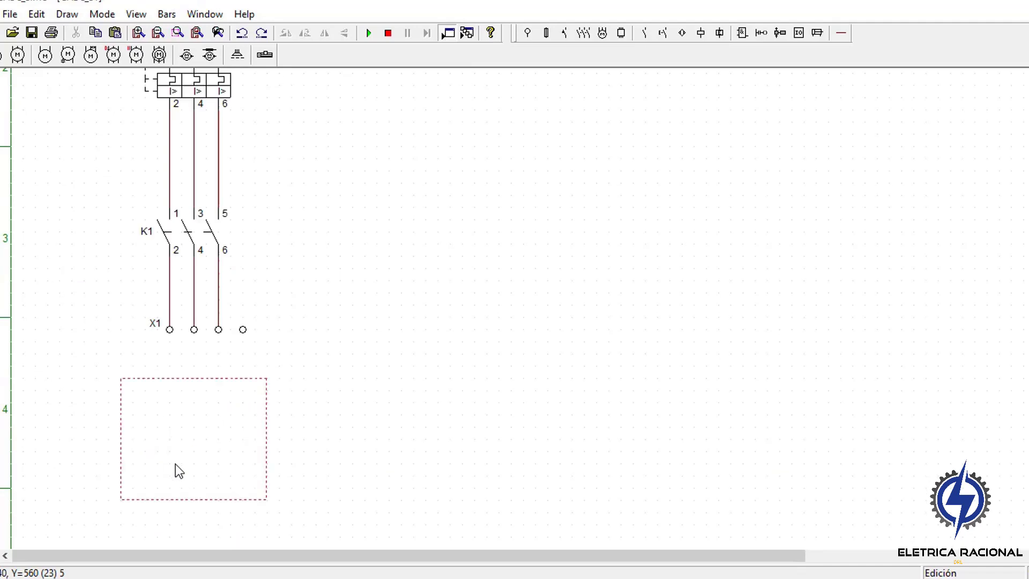
Name the three-phase motor M1 and shift it slightly further down from the X1 terminals
double_click(177, 464)
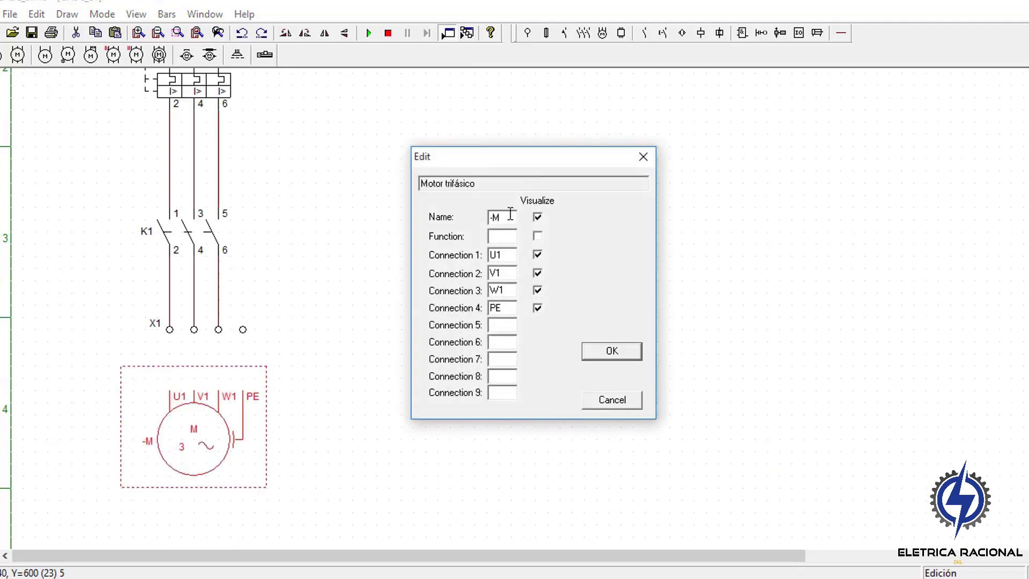
left_click_drag(510, 214, 436, 214)
type("M1")
left_click(611, 352)
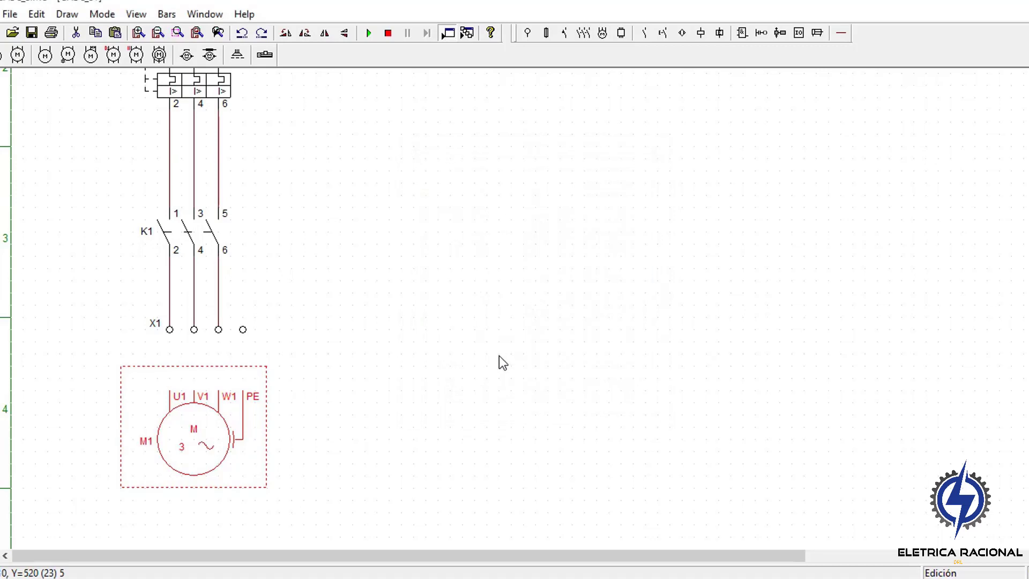
left_click_drag(207, 460, 210, 466)
left_click(457, 389)
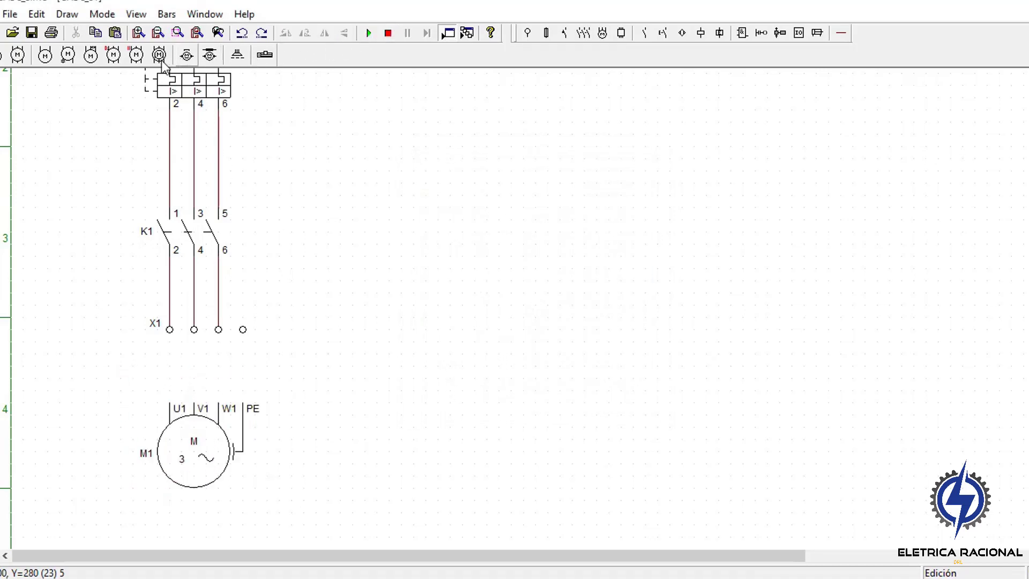
Wire the first three X1 terminals to motor connections U1, V1 and W1 with a three-phase wire
left_click(841, 33)
left_click(190, 61)
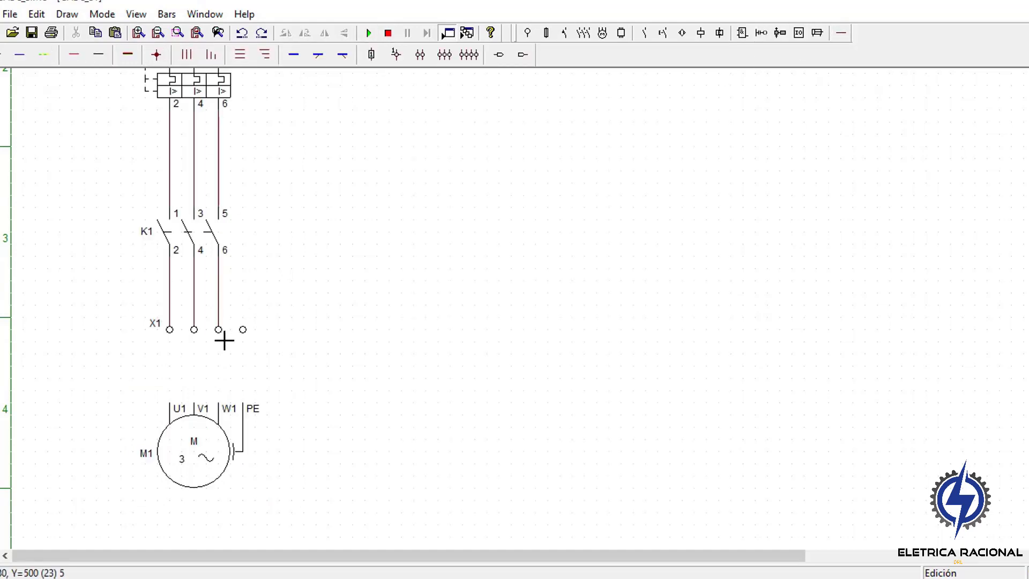
left_click_drag(171, 336, 174, 404)
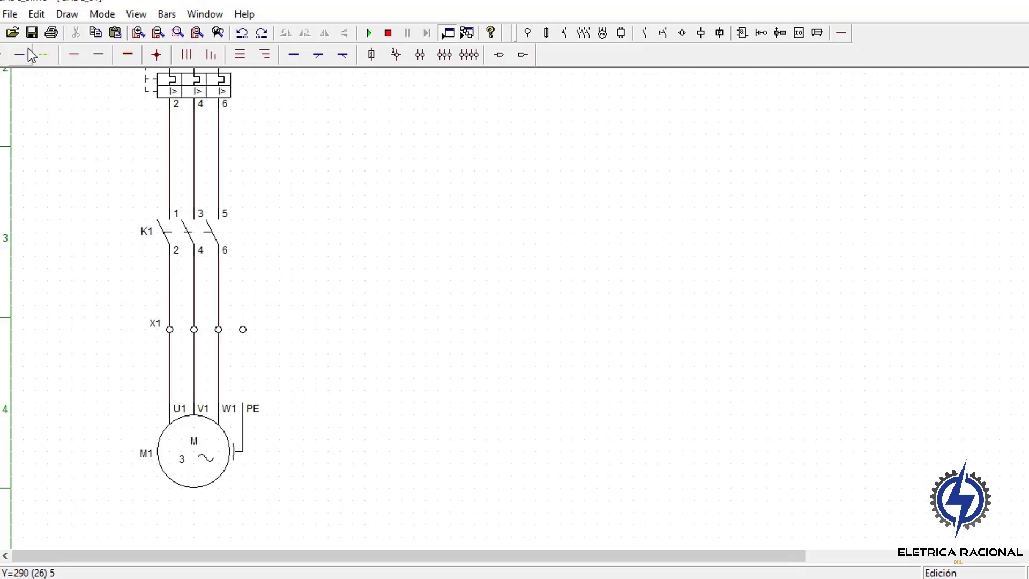
Draw the protective earth wire from the motor's PE connection through the fourth X1 terminal up to the PE supply line
left_click(43, 54)
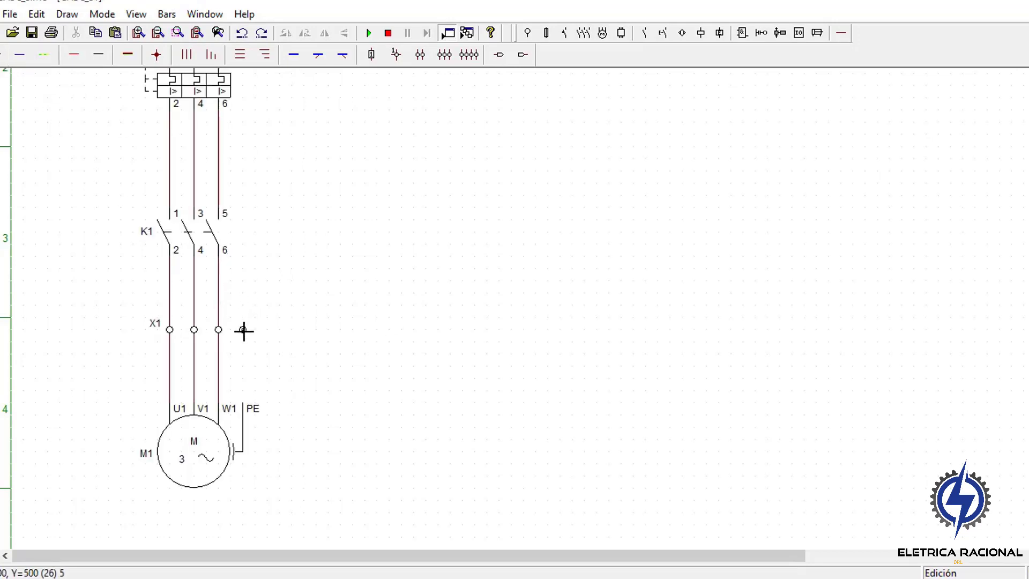
left_click_drag(244, 329, 259, 396)
scroll(269, 385, "up", 3)
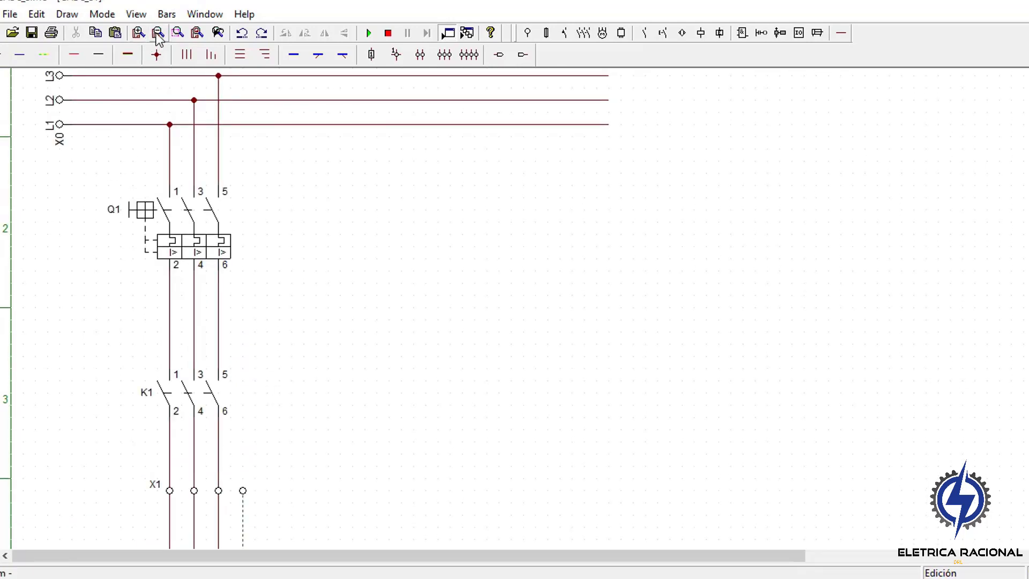
left_click(139, 35)
scroll(234, 212, "up", 3)
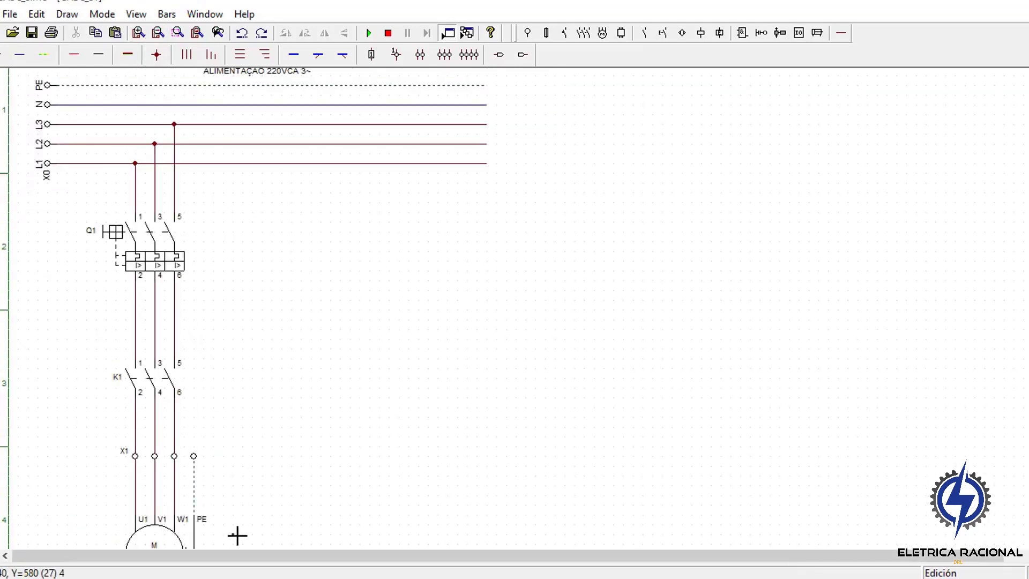
left_click_drag(199, 444, 193, 85)
Examine the power circuit from the supply lines through Q1, K1 and X1 down to motor M1
scroll(279, 289, "down", 1)
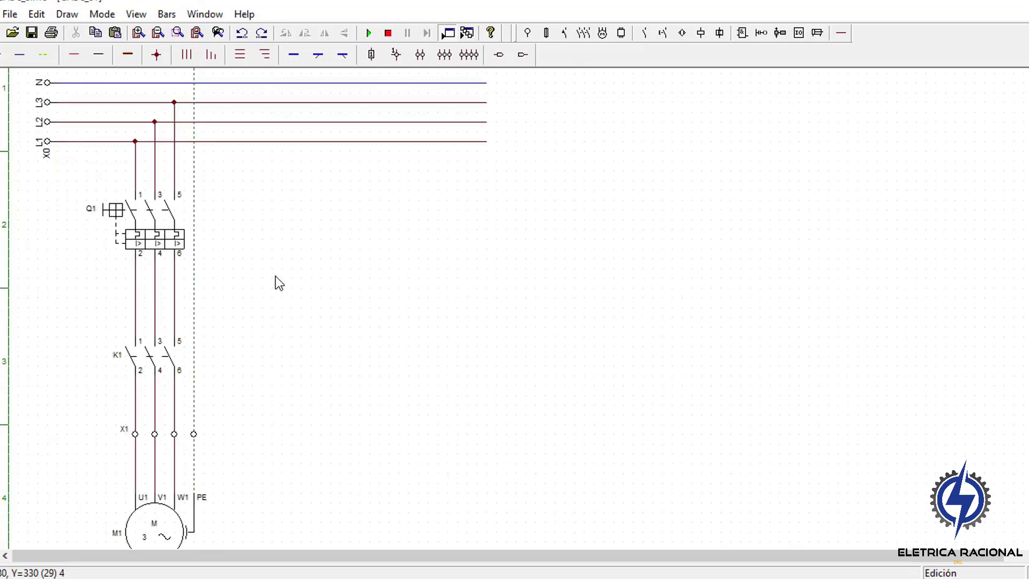
scroll(275, 276, "down", 1)
scroll(236, 365, "down", 6)
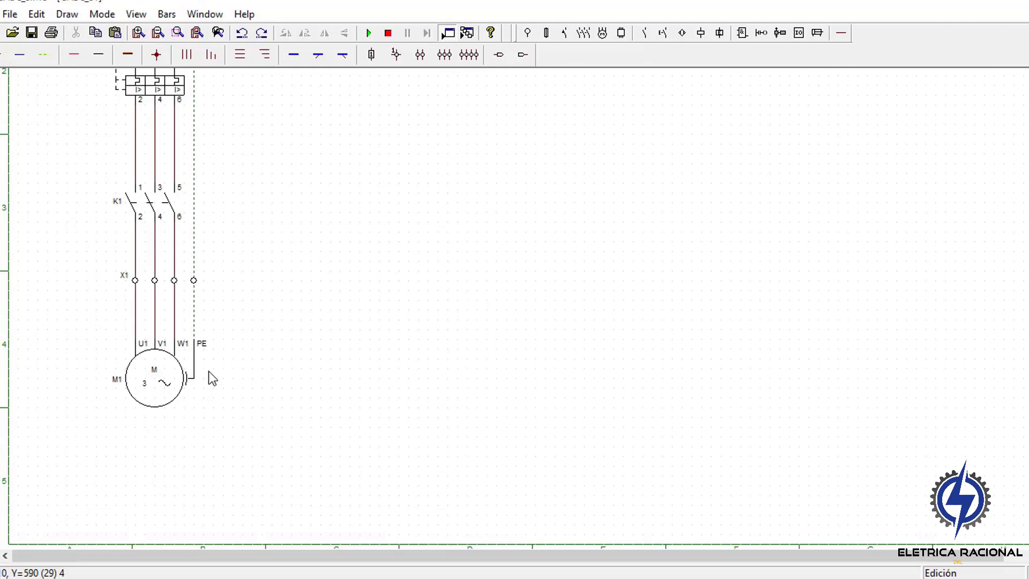
scroll(208, 371, "up", 6)
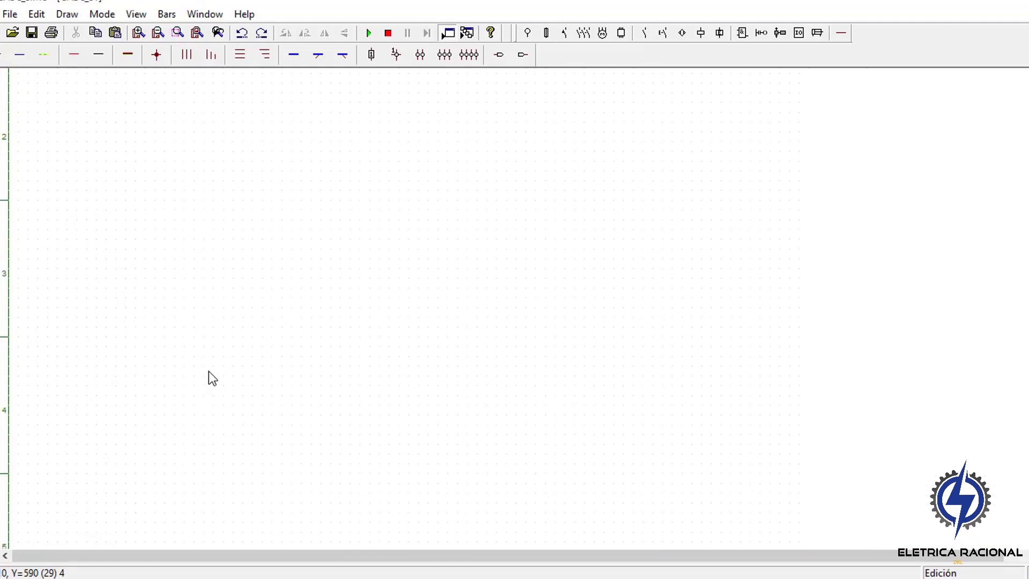
scroll(107, 120, "up", 2)
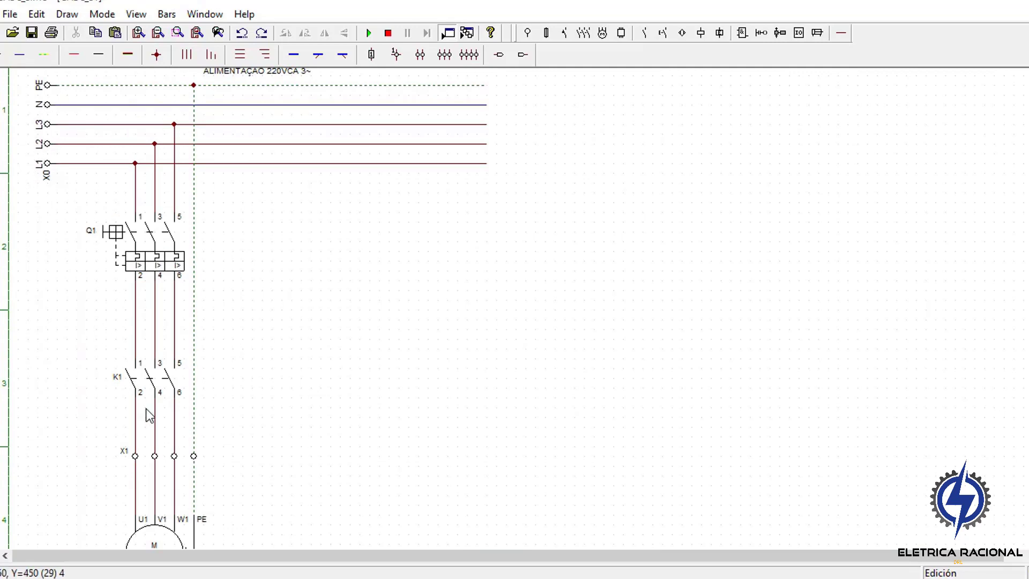
scroll(145, 414, "down", 2)
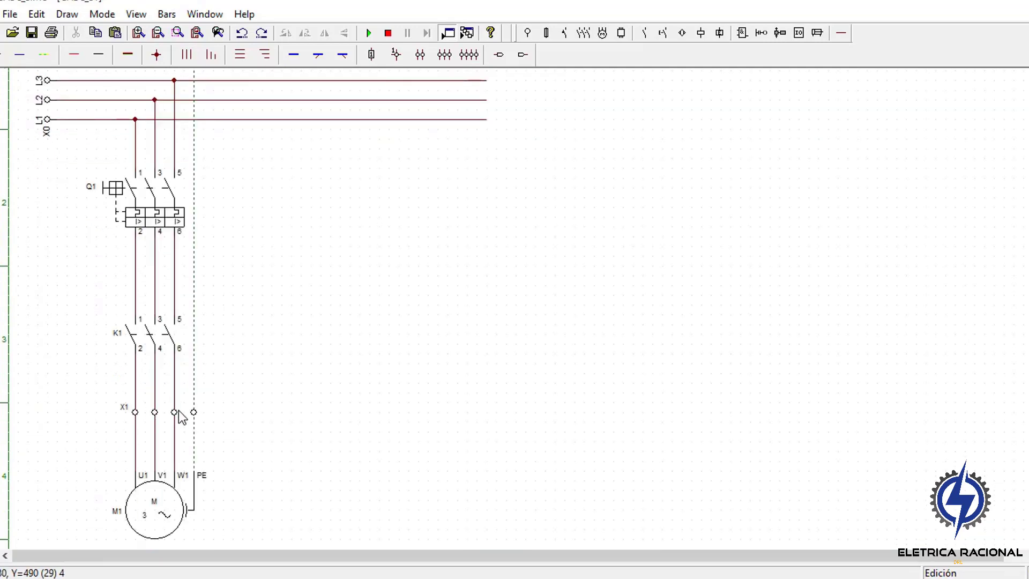
scroll(179, 410, "up", 2)
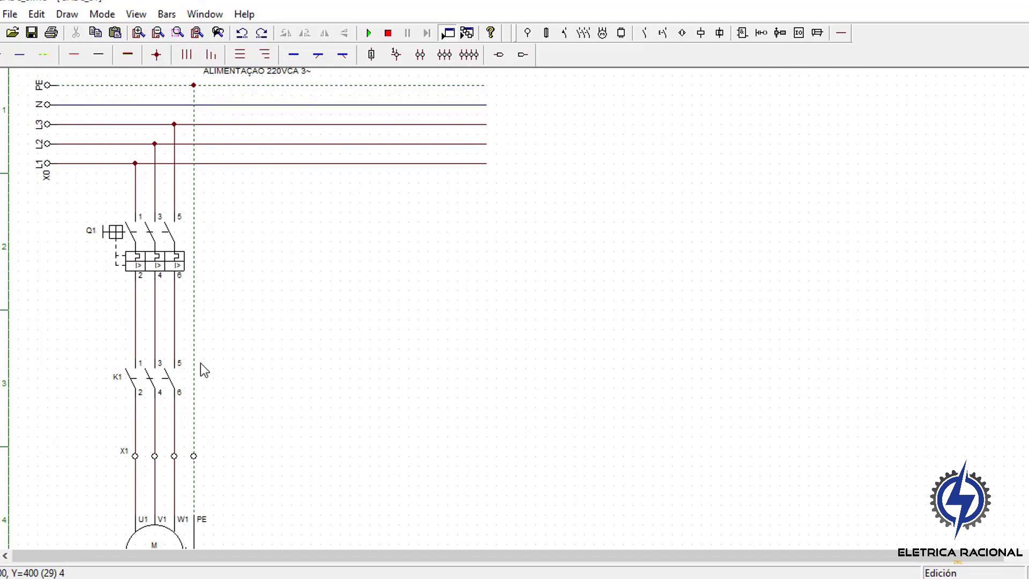
scroll(201, 362, "up", 2)
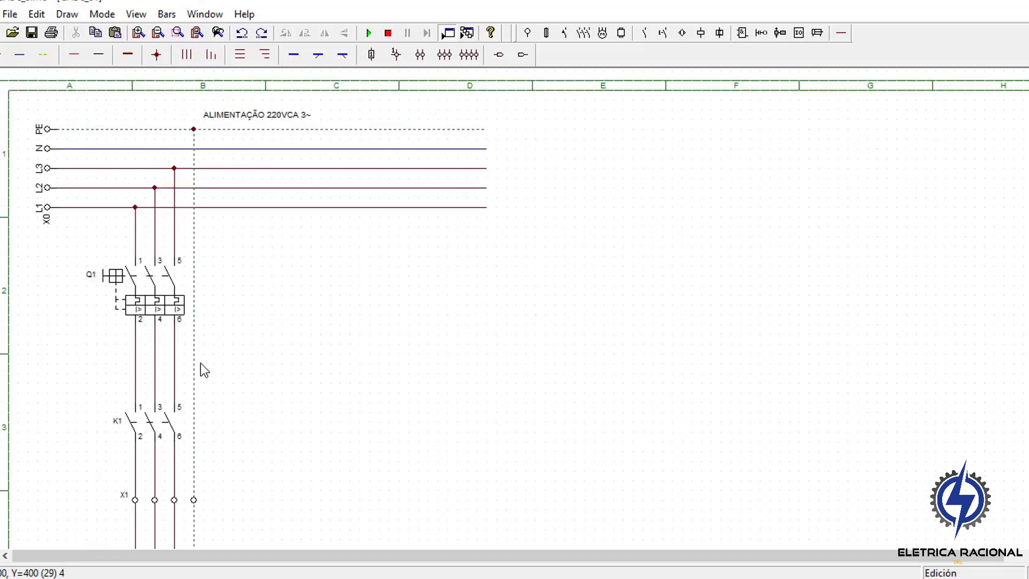
Place a single-phase AC/DC power supply with a PE connection below the supply lines, to the right of breaker Q1
left_click(138, 32)
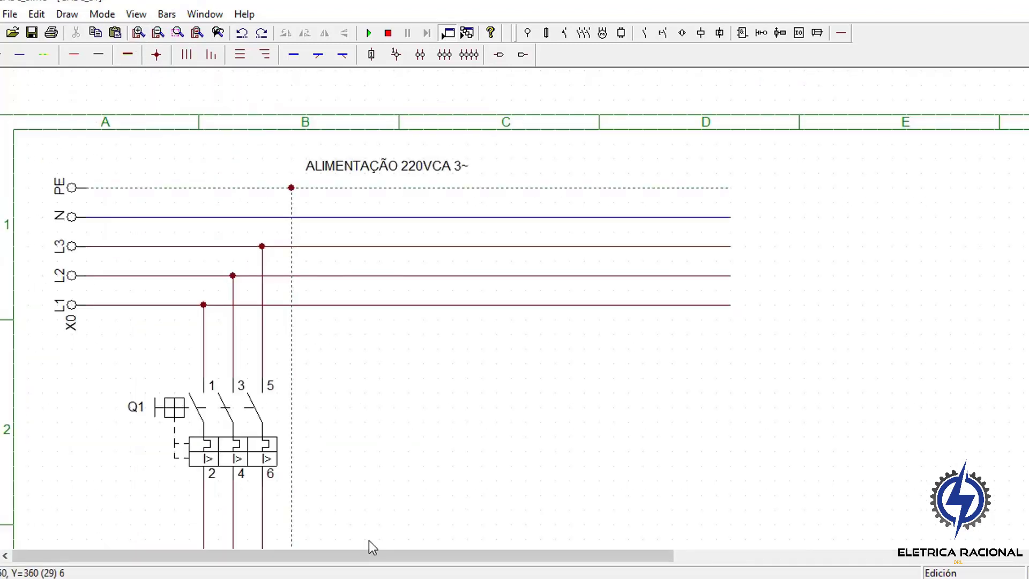
left_click_drag(381, 560, 423, 559)
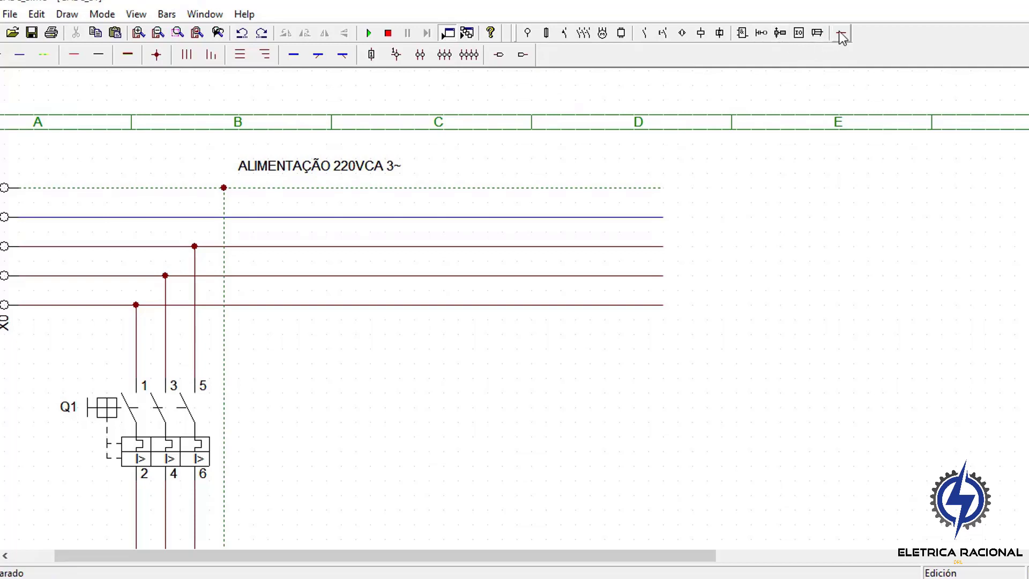
left_click(526, 33)
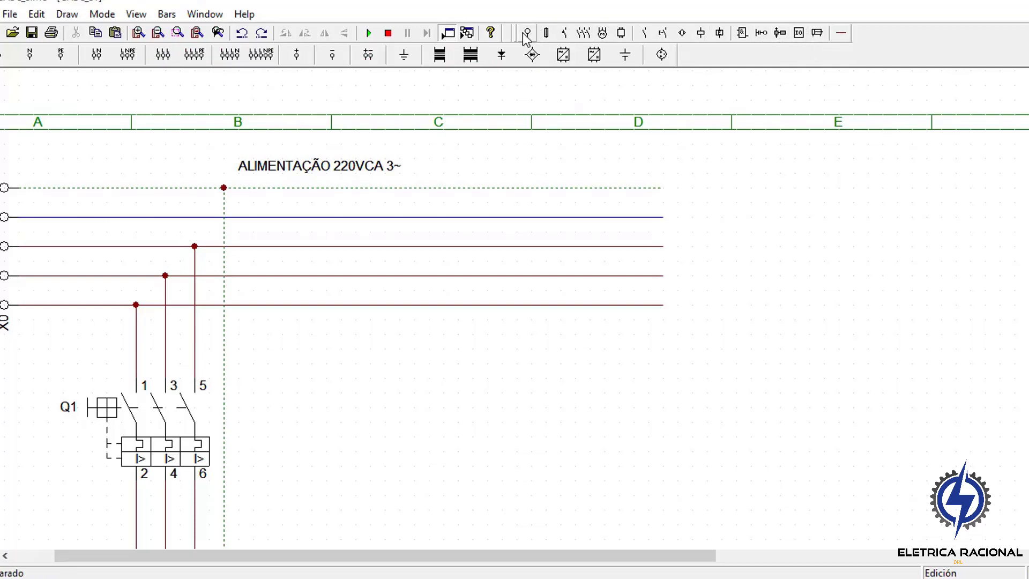
left_click(563, 56)
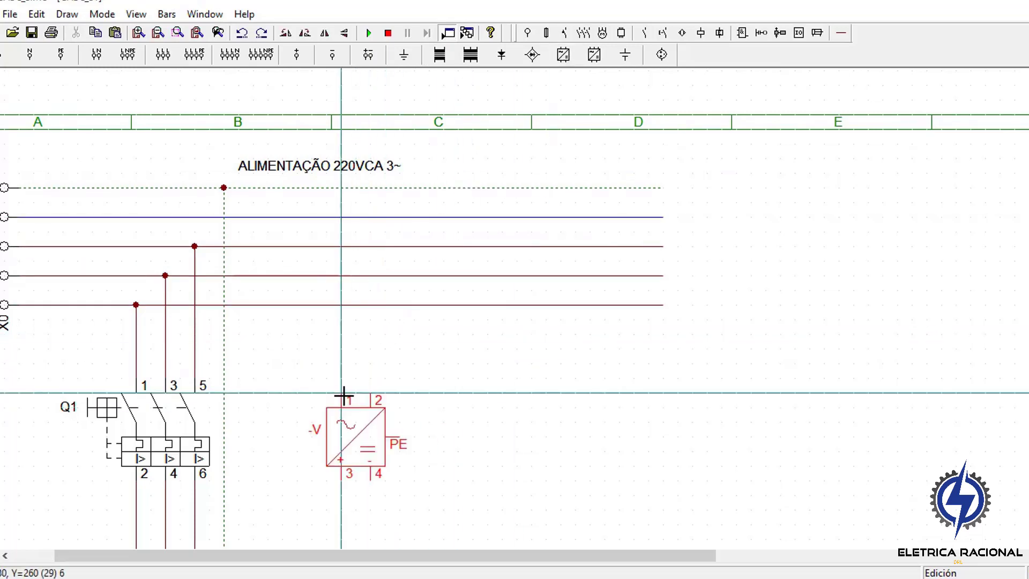
left_click(344, 381)
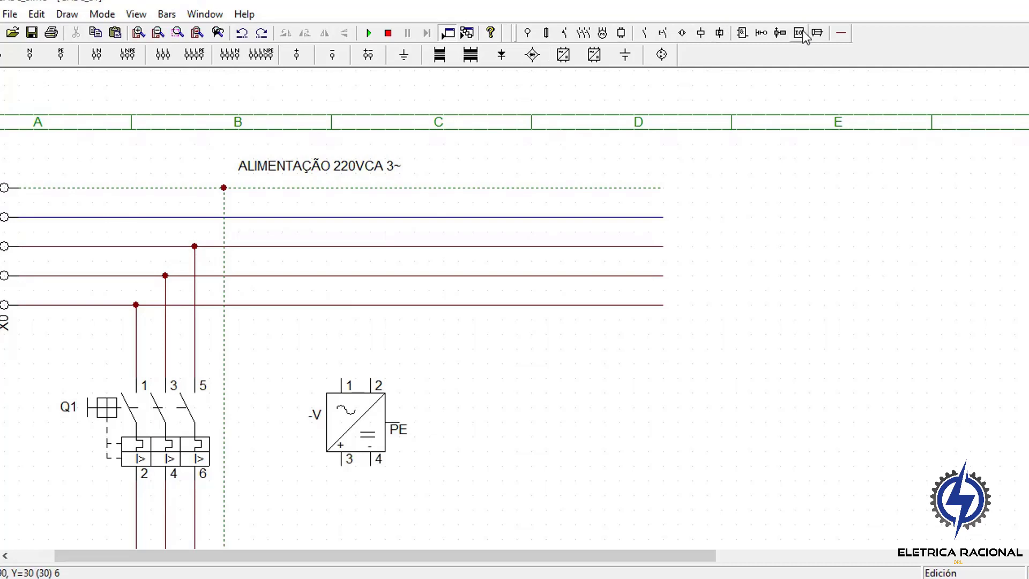
Wire the power supply's connection 1 to the L1 line and connection 2 to the neutral line
left_click(841, 32)
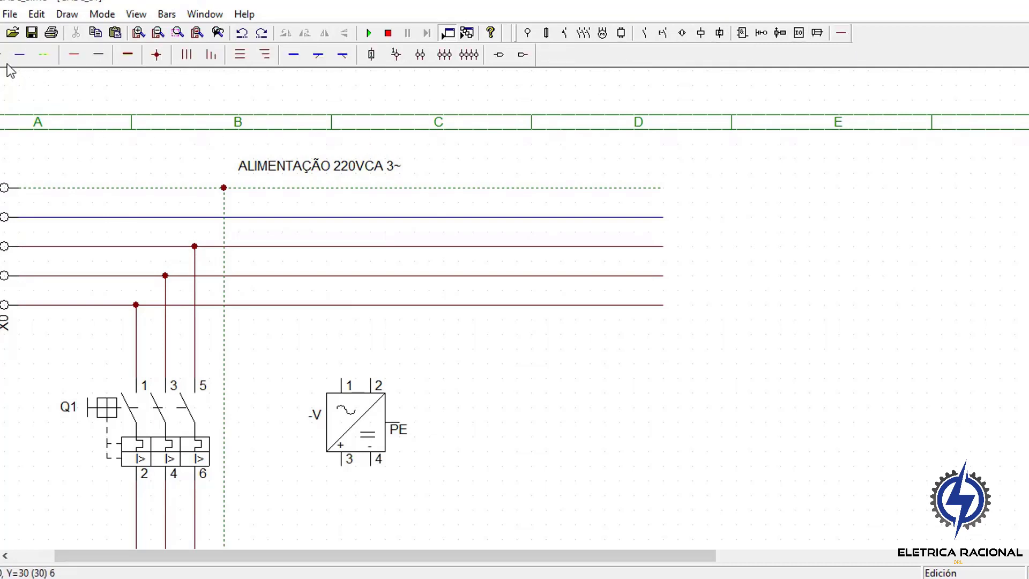
left_click(342, 378)
left_click(341, 304)
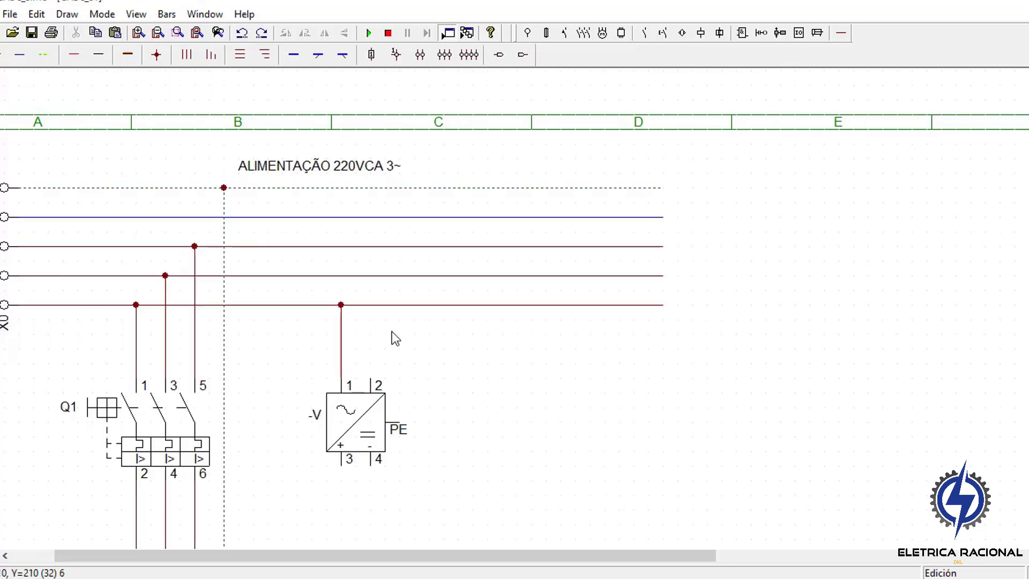
left_click(376, 383)
left_click(371, 216)
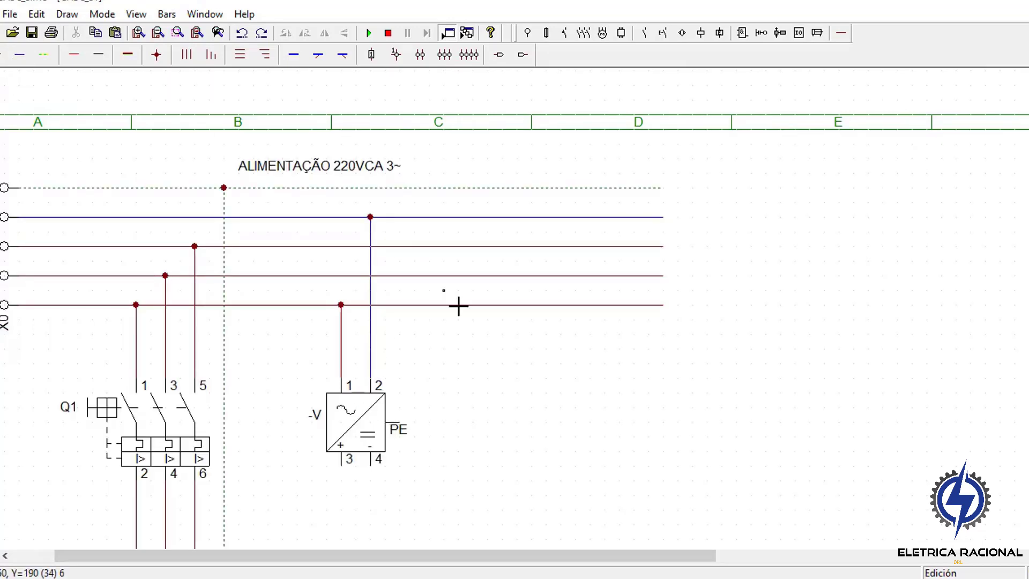
Draw the protective earth wire from the power supply's PE connection up to the PE supply line
scroll(458, 305, "down", 1)
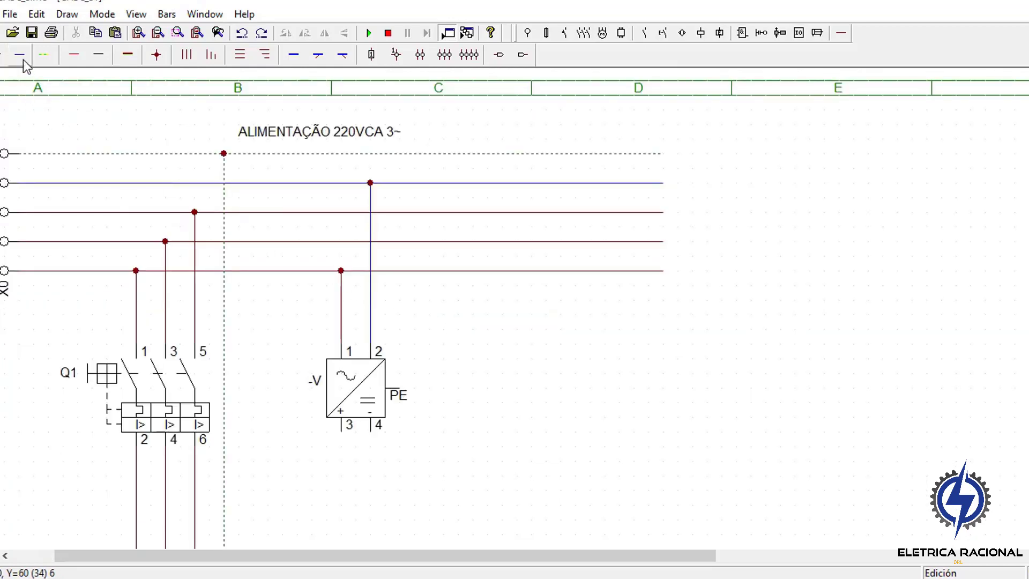
left_click(44, 58)
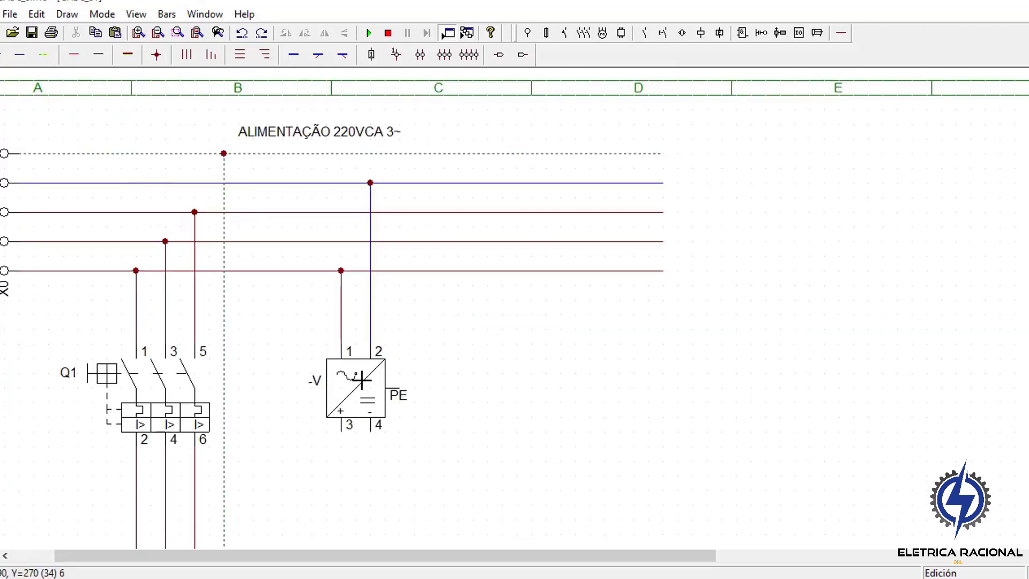
left_click(403, 379)
left_click(401, 155)
right_click(421, 359)
Name the power supply V1
double_click(374, 388)
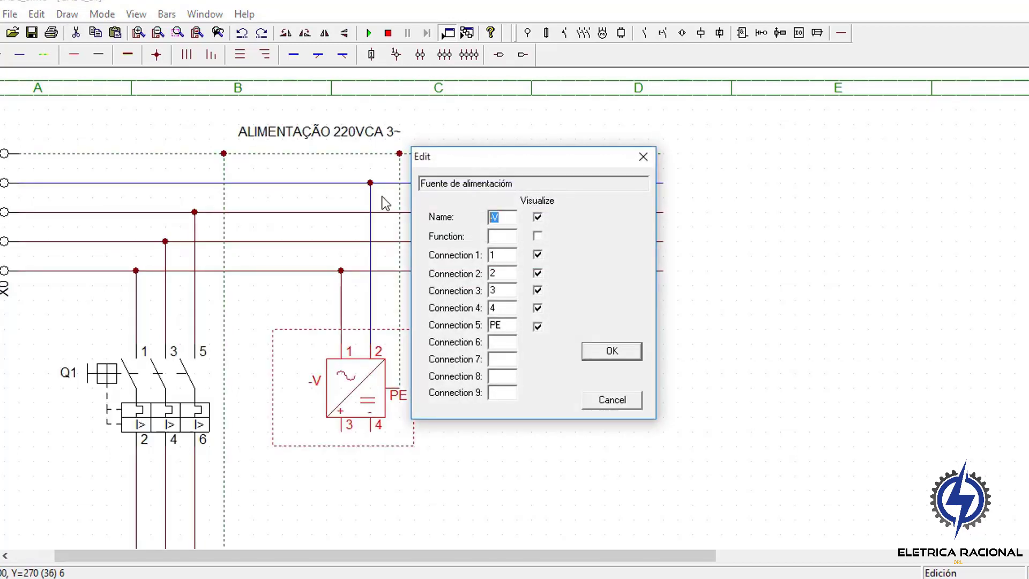
type("V1")
left_click(602, 353)
Place a strip of three round terminals below power supply V1 and name it X2
scroll(594, 375, "down", 3)
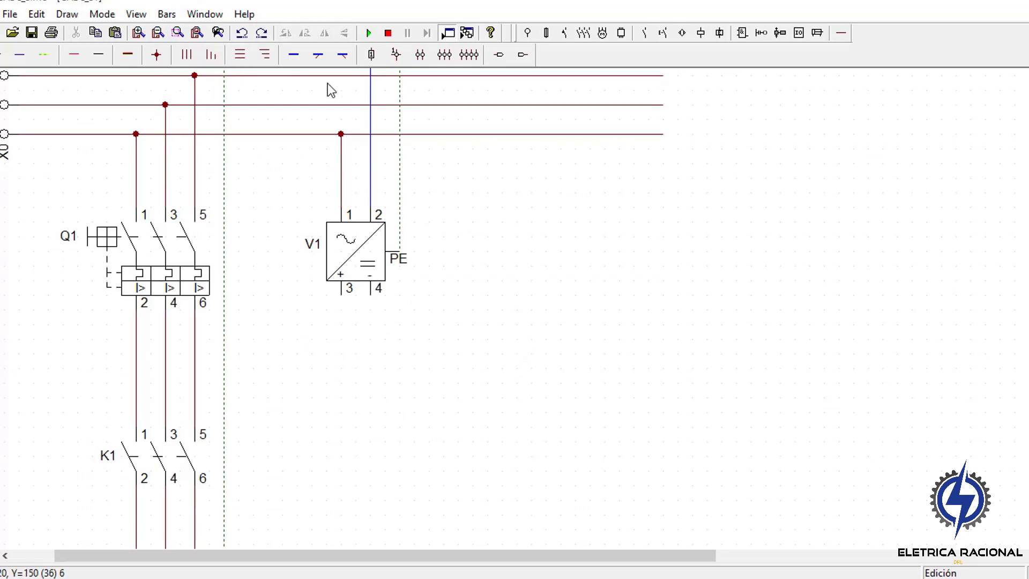
left_click(427, 56)
left_click(444, 54)
left_click(344, 387)
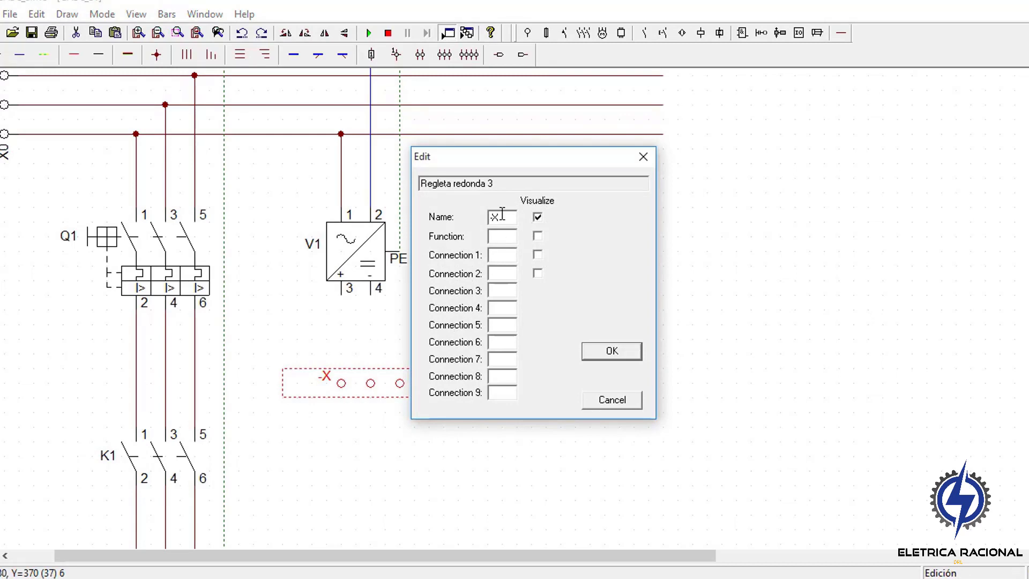
left_click_drag(502, 218, 429, 215)
type("X")
key("Return")
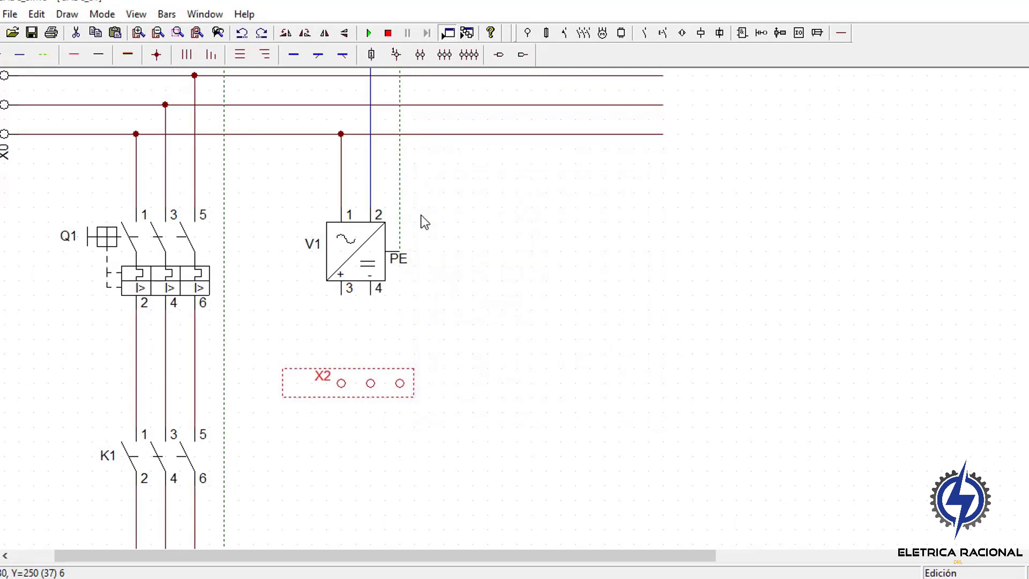
left_click(631, 356)
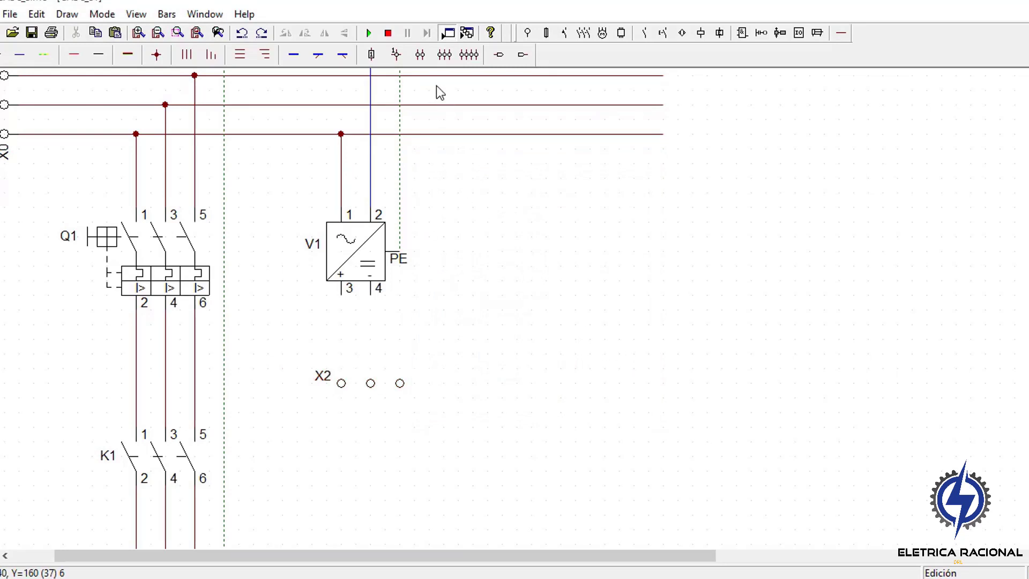
Wire V1's outputs 3 and 4 to the first two X2 terminals and its PE connection to the third
left_click(75, 54)
left_click_drag(344, 301, 346, 383)
right_click(374, 336)
left_click(98, 54)
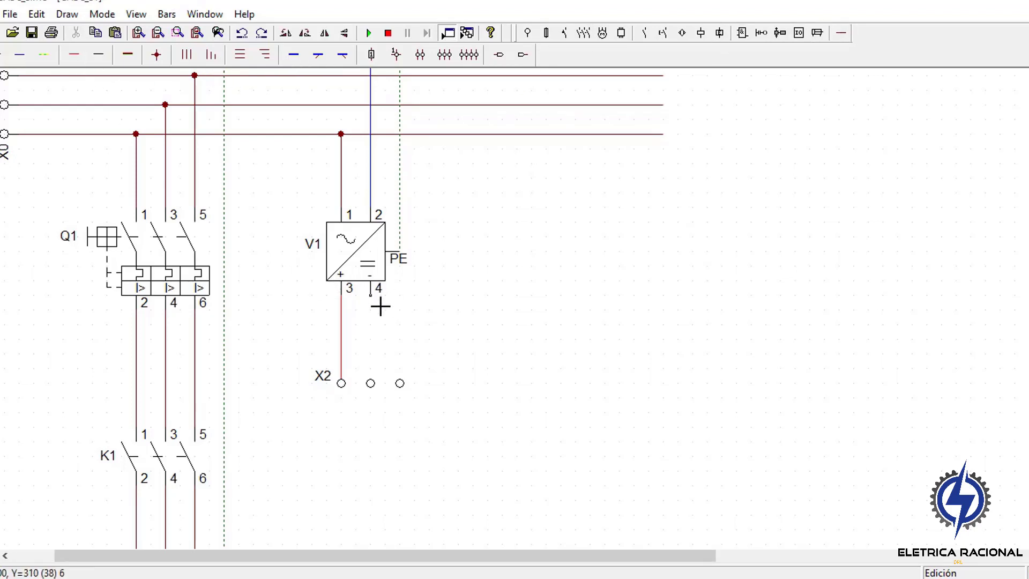
left_click_drag(370, 296, 390, 382)
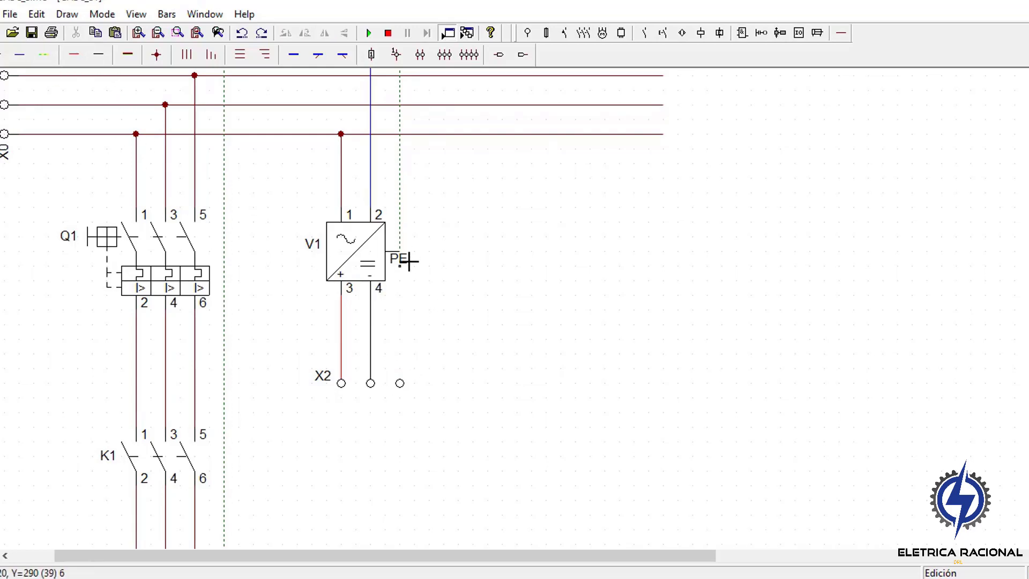
left_click_drag(409, 257, 415, 388)
Add the text label "ENTRADA 127VCA 1~" beside the input side of power supply V1
scroll(419, 352, "up", 3)
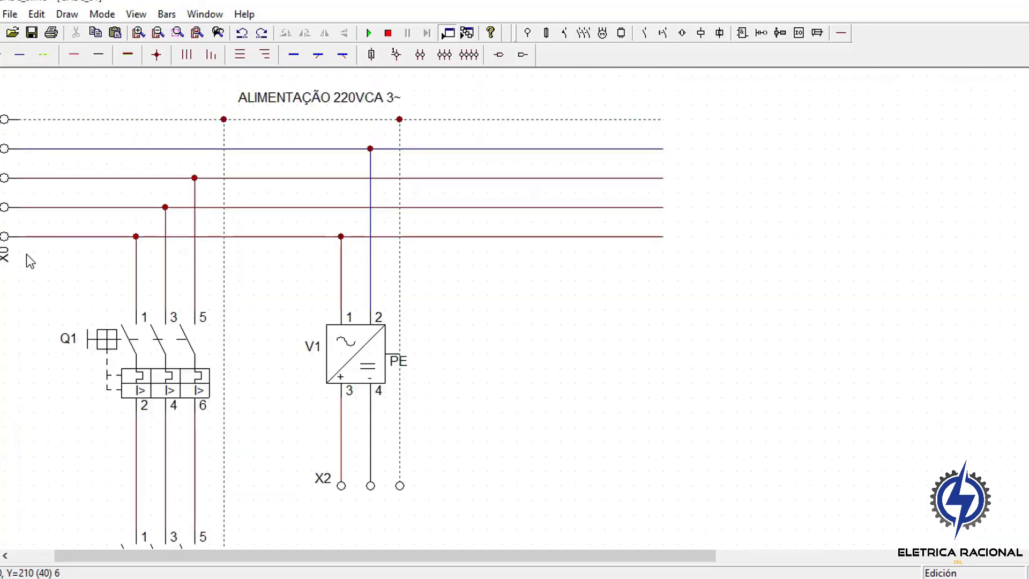
left_click(483, 410)
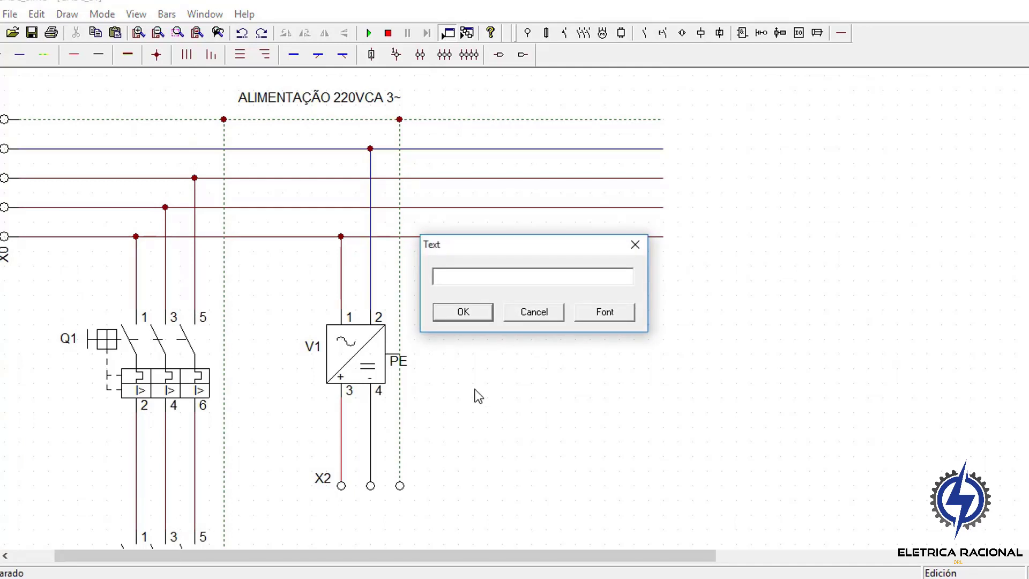
type("ENTRADA 127VCA 1~")
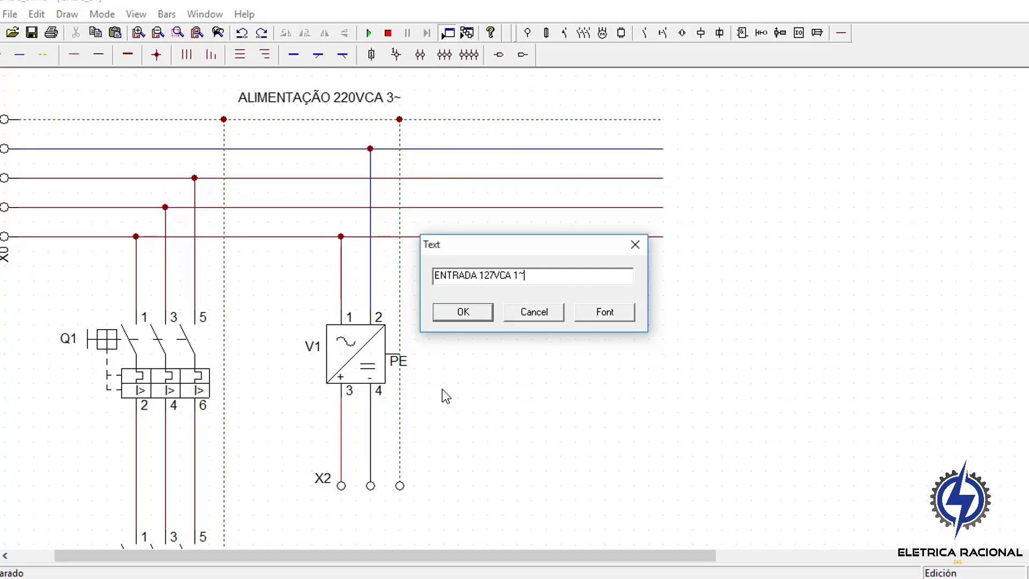
left_click(464, 313)
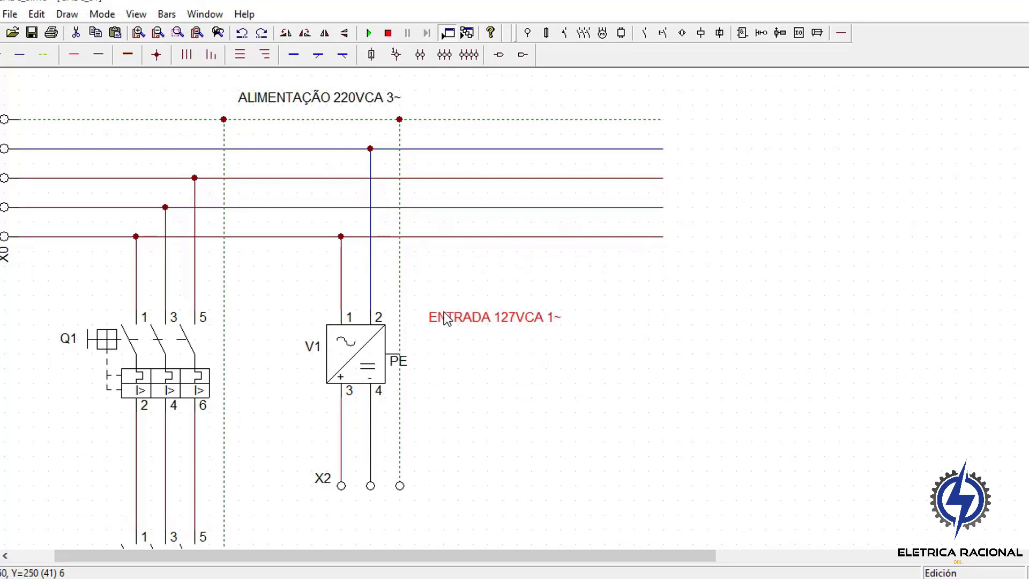
left_click(444, 307)
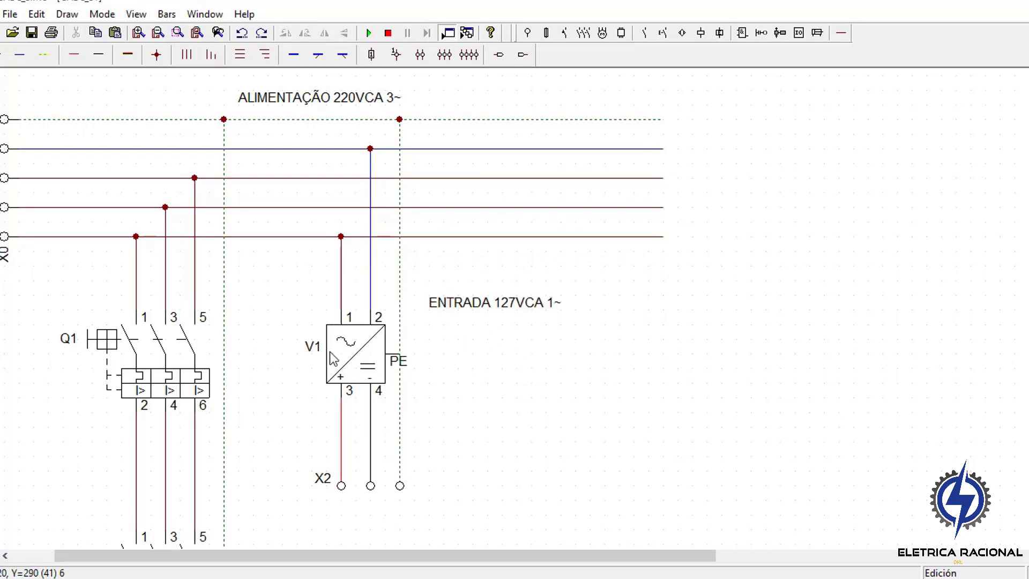
Add the text label "SAÍDA 24VCC" beside power supply V1 and shift it up closer to the input label
left_click(17, 227)
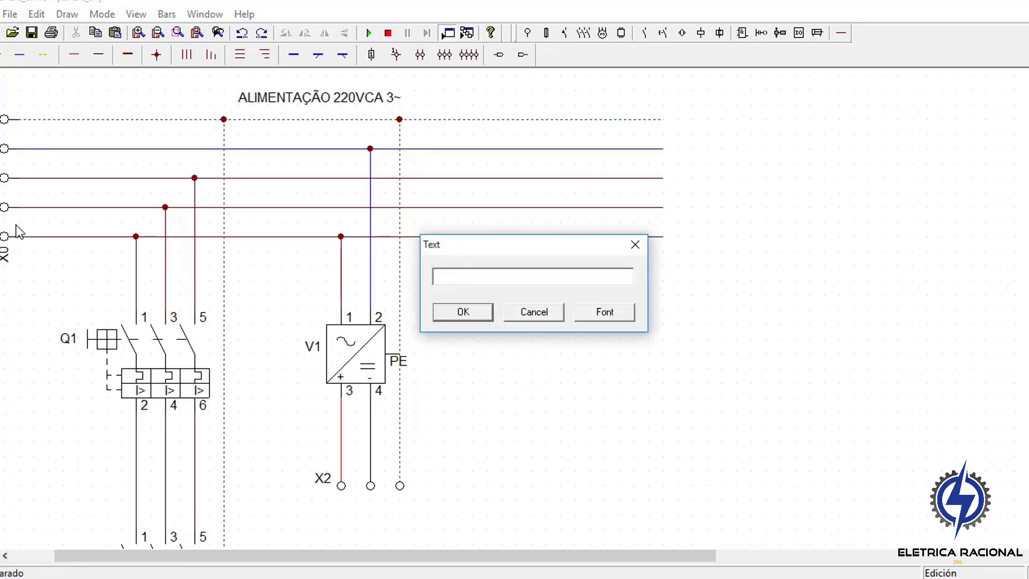
type("SAI")
type("ÍDA")
type(" 24VCC")
key("Return")
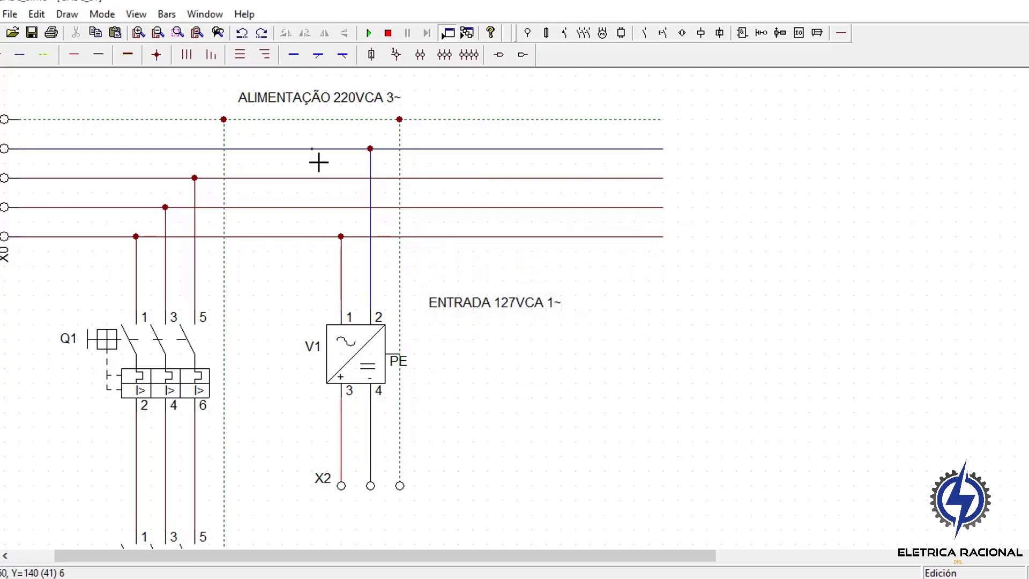
left_click(430, 417)
left_click(551, 385)
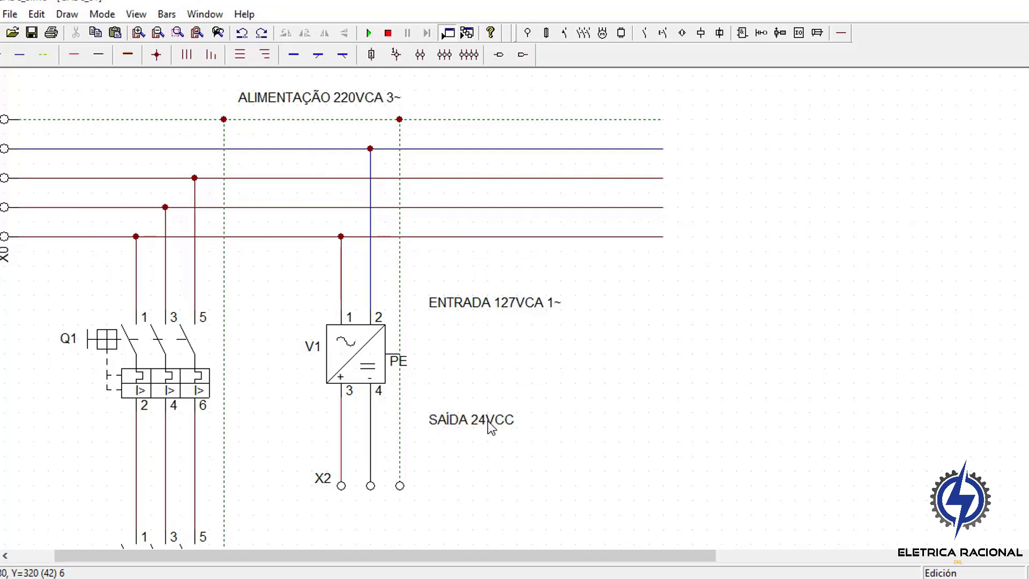
left_click_drag(491, 426, 499, 384)
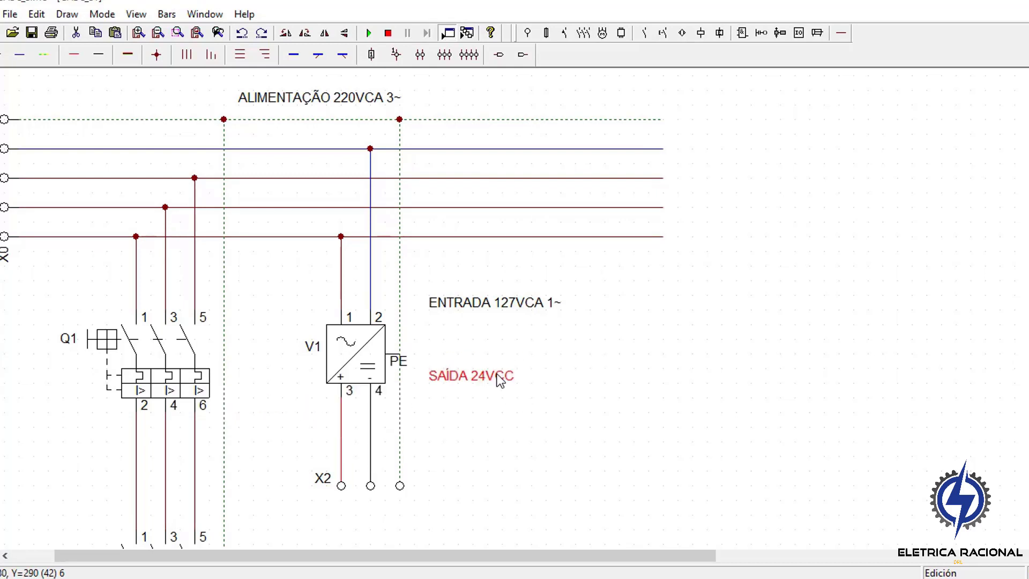
left_click(728, 258)
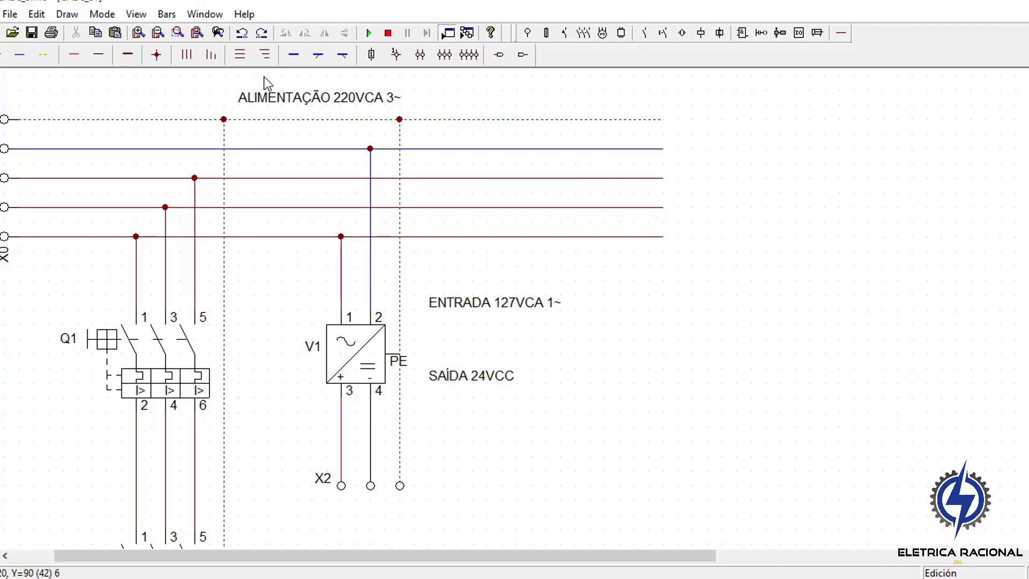
Move power supply V1 with its wires, X2 terminals and output label further right along the supply lines
left_click_drag(254, 76, 593, 504)
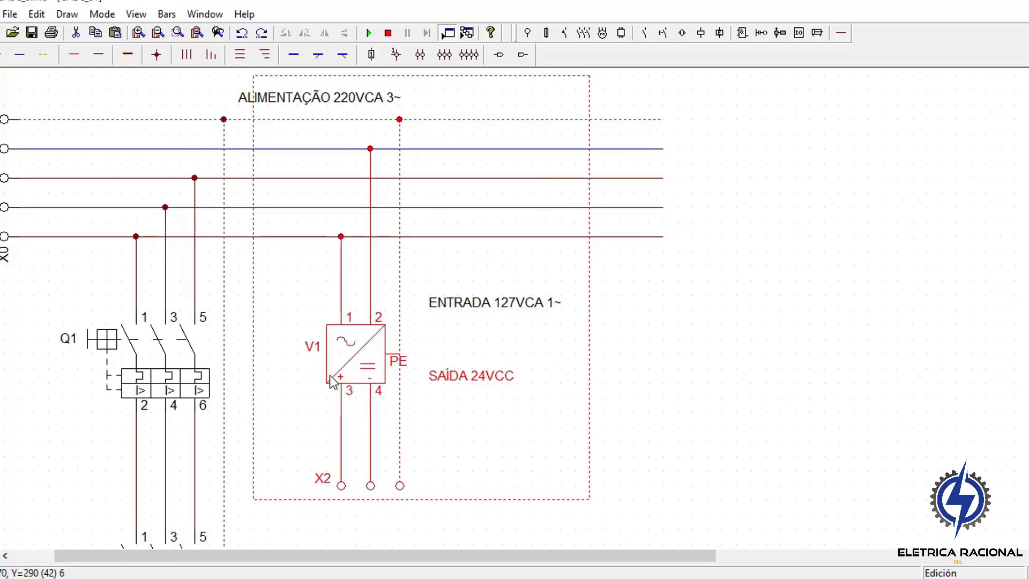
left_click_drag(349, 375, 429, 375)
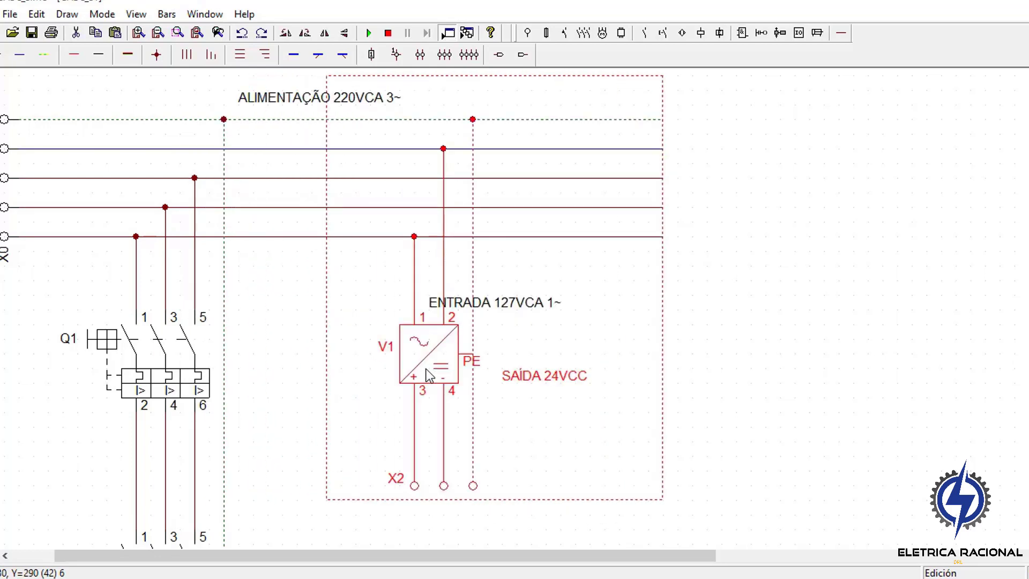
left_click(546, 333)
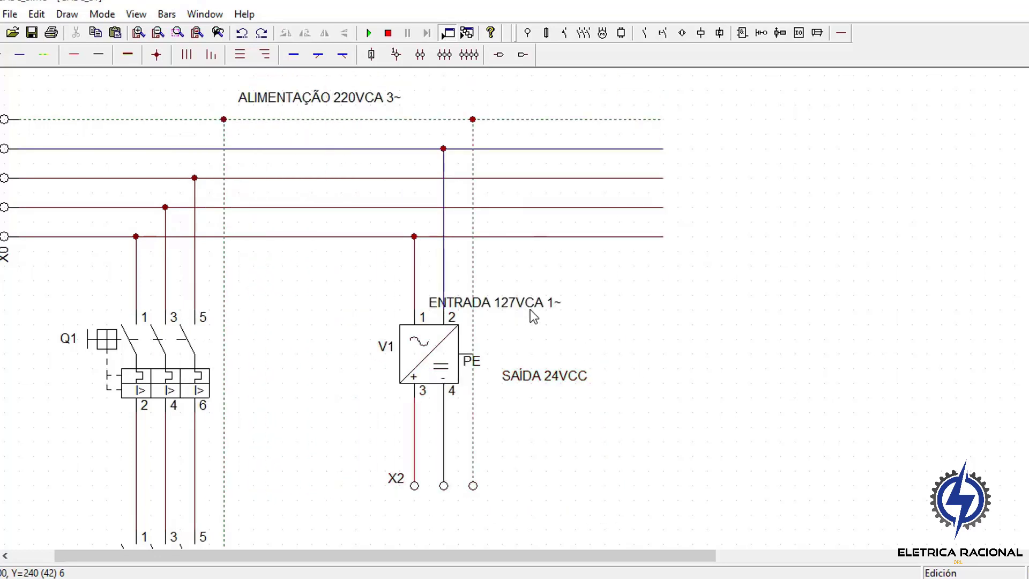
Move the "ENTRADA 127VCA 1~" and "SAÍDA 24VCC" labels to the left of V1's input and output connections
left_click_drag(530, 310, 369, 309)
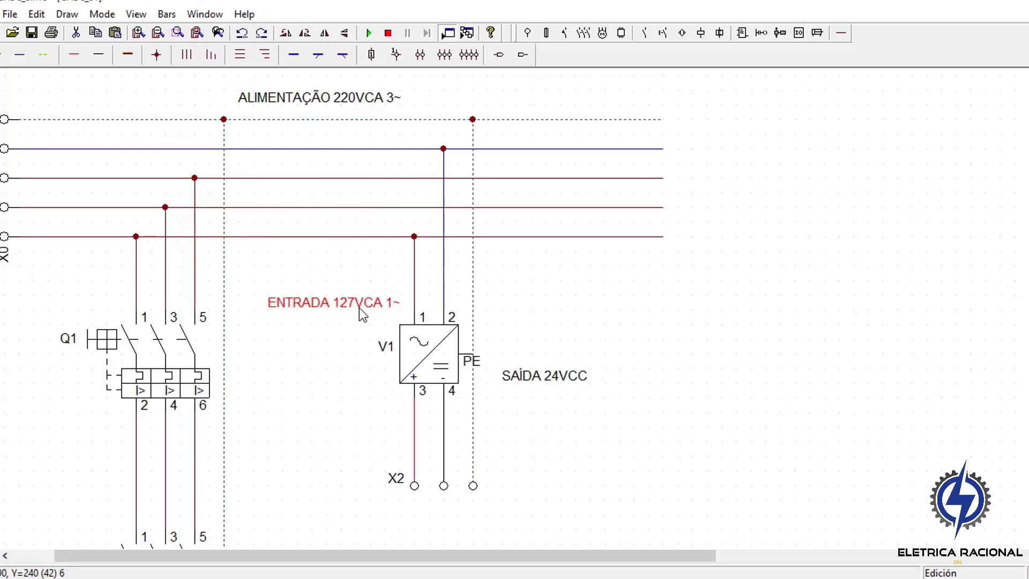
left_click(577, 401)
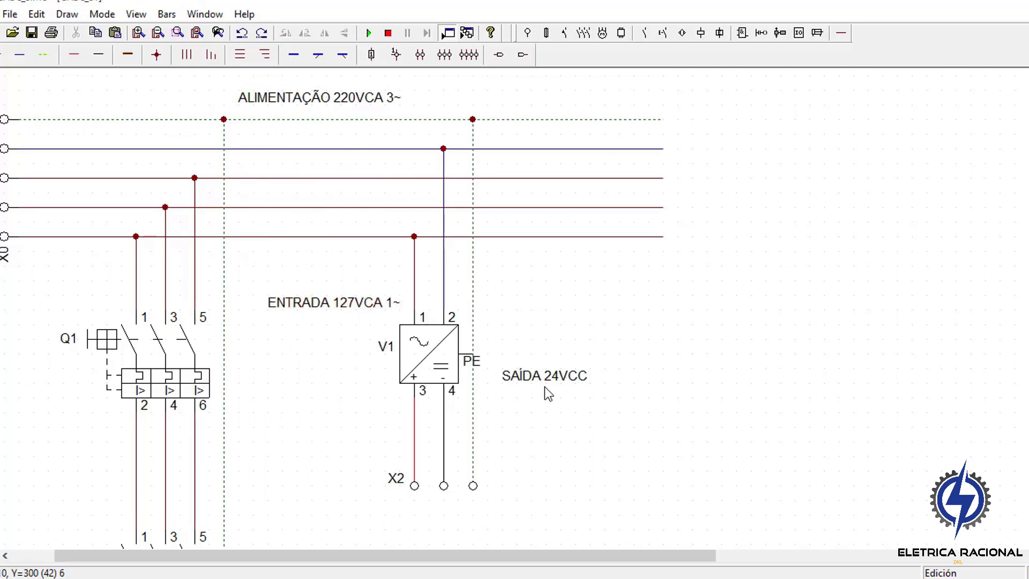
left_click(355, 406)
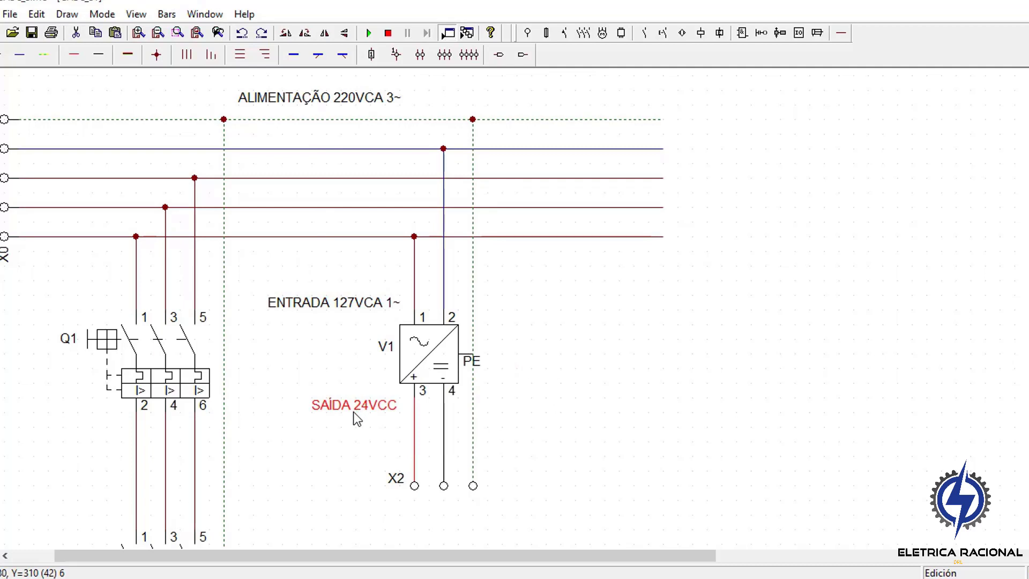
mouse_move(352, 412)
left_mouse_down()
mouse_move(323, 400)
mouse_move(343, 401)
left_mouse_up()
left_click(743, 387)
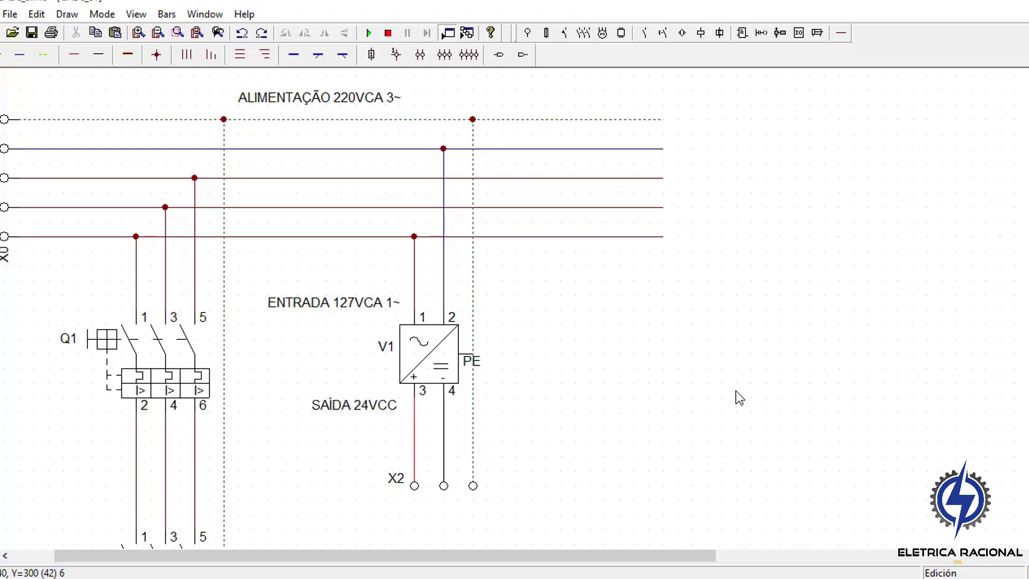
scroll(736, 390, "down", 1)
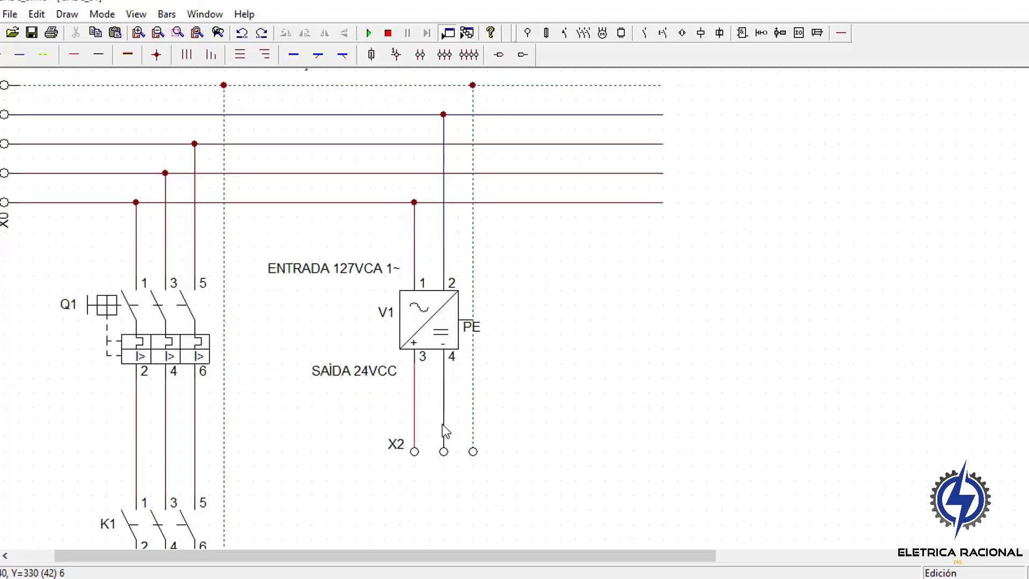
Add the text label "DISJUNTOR MOTOR 1" just below the Q1 designation of the motor circuit breaker
left_click_drag(491, 554, 397, 552)
left_click(471, 432)
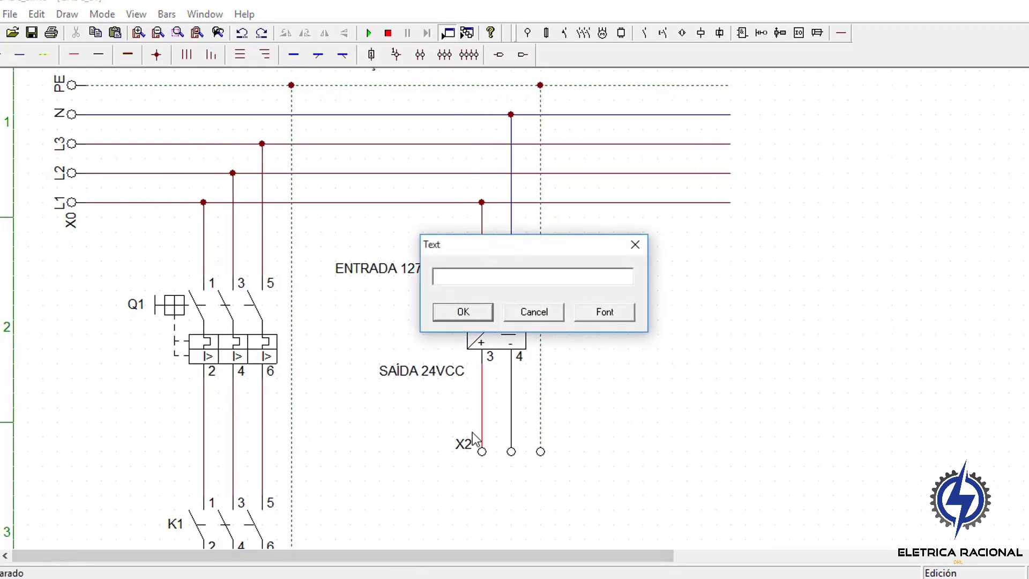
type("DISJUNTOR MOTOR 1")
key("Return")
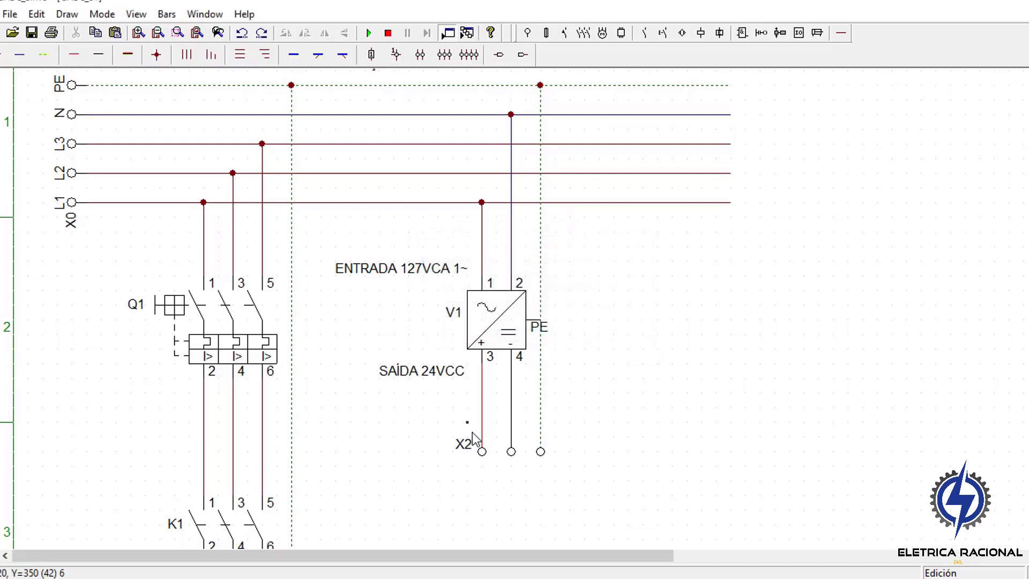
left_click(56, 274)
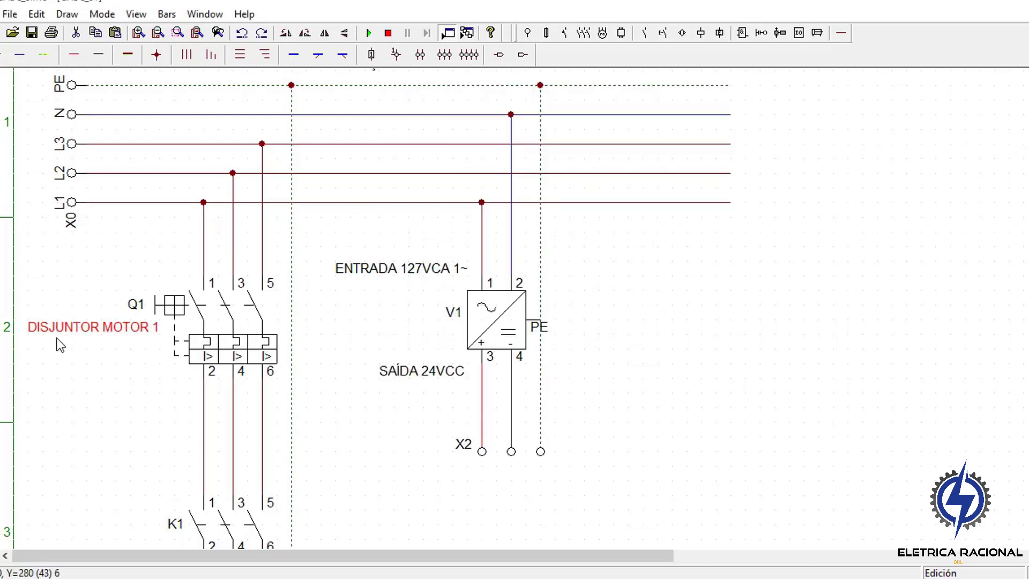
left_click(56, 337)
Add the text label "CONTATOR 1" just below the K1 designation, beside the contactor's lower terminals
scroll(91, 396, "down", 3)
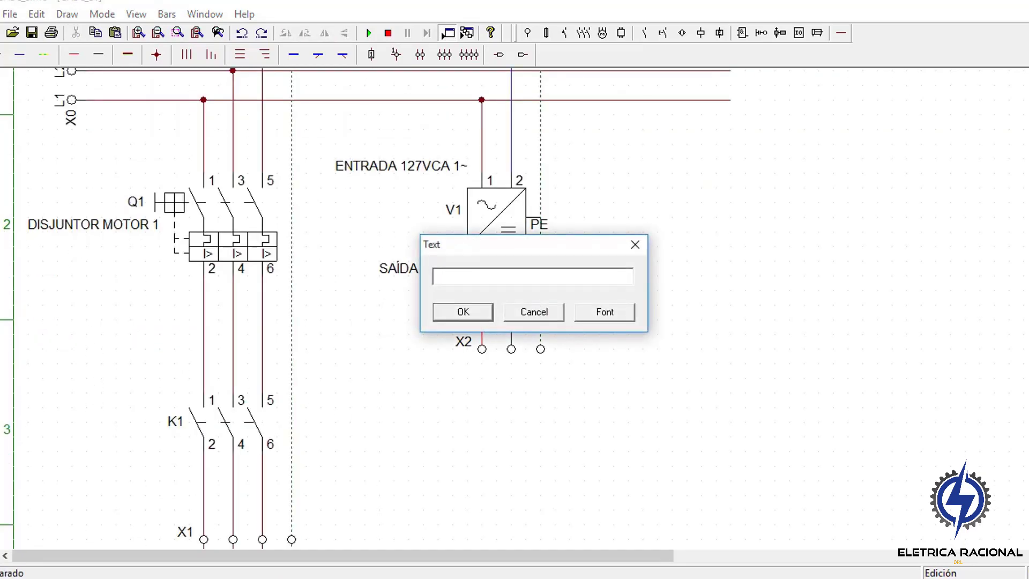
type("CONTATOR")
key("Return")
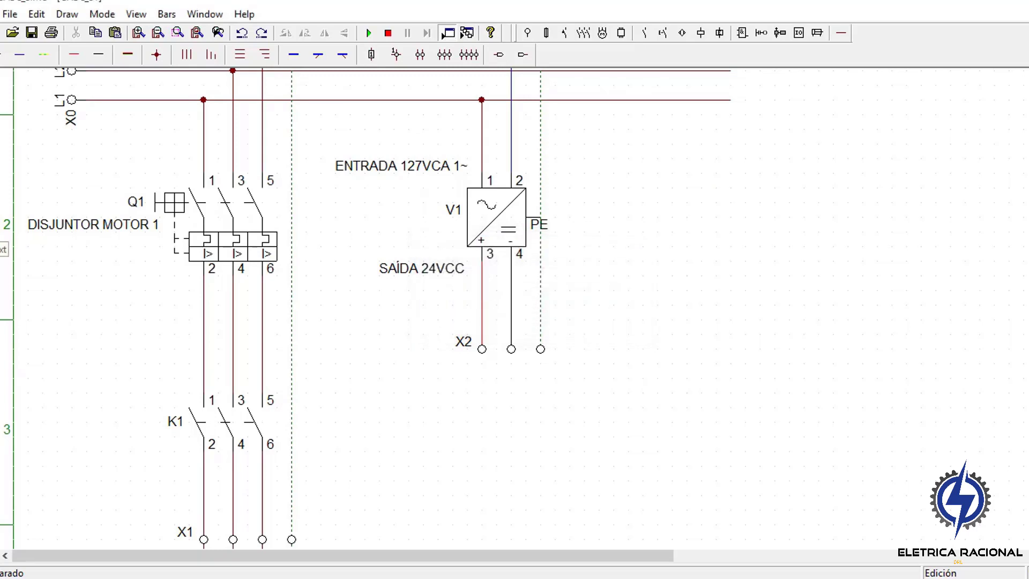
left_click(93, 444)
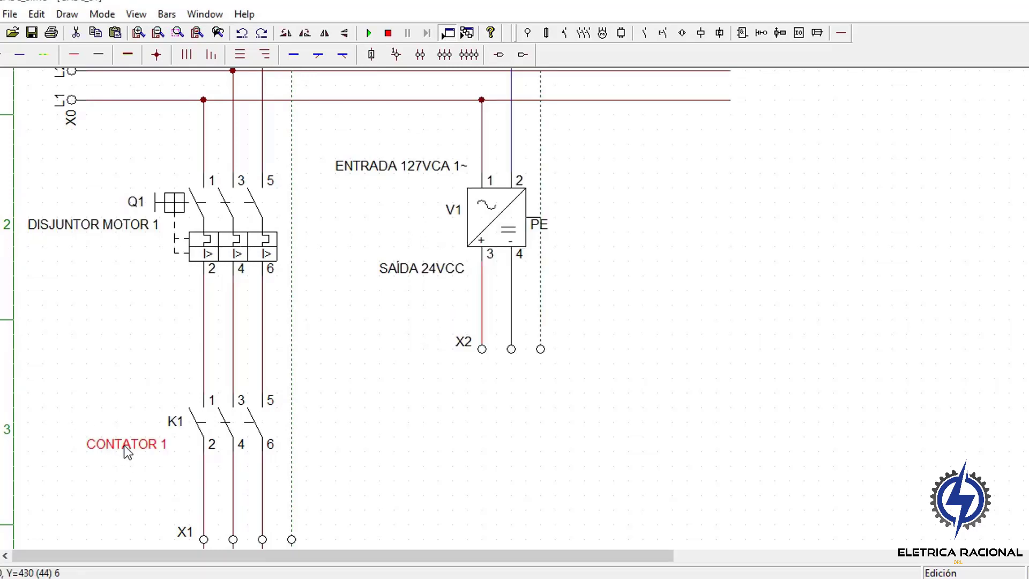
left_click(141, 445)
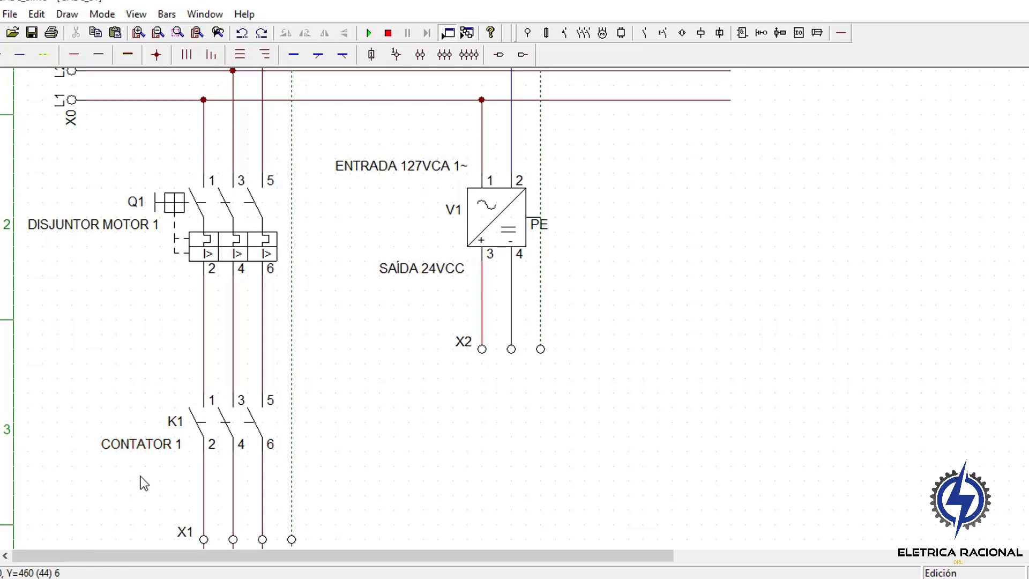
Add the text label "MOTOR 220VCA 3~" just below the M1 designation, beside the motor symbol
scroll(136, 459, "down", 8)
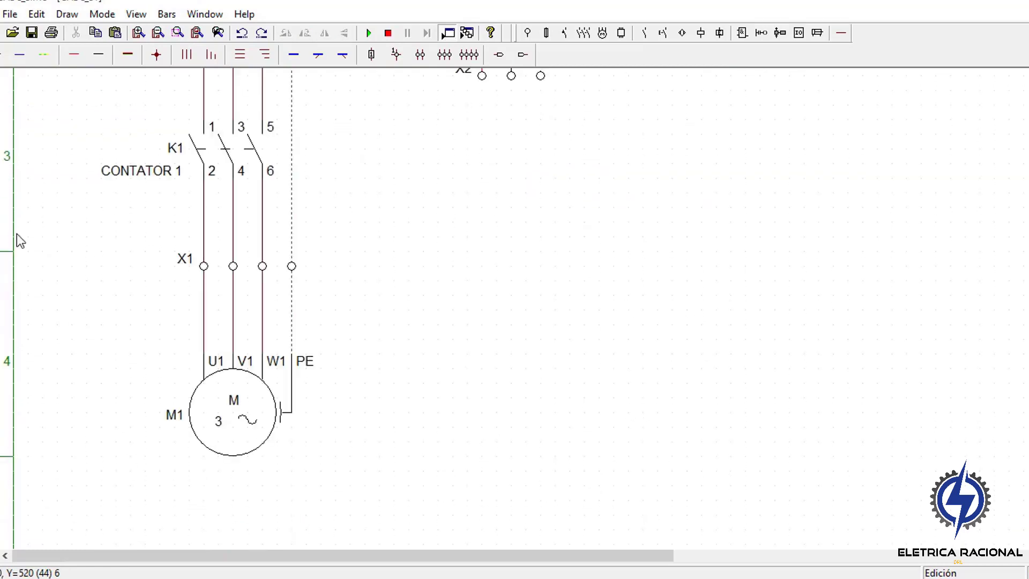
type("M")
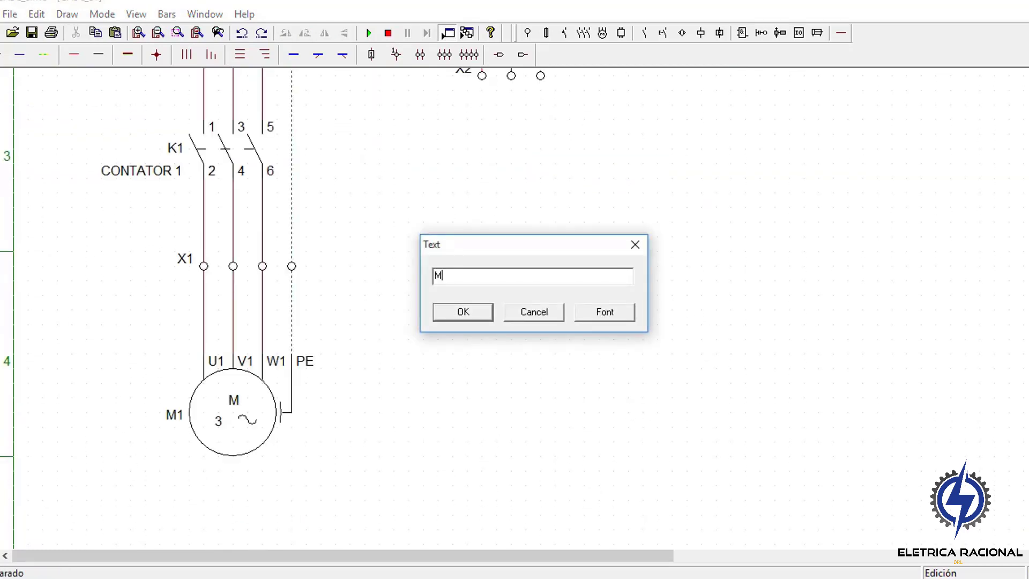
type("OTOR 220VCA 3~")
key("Return")
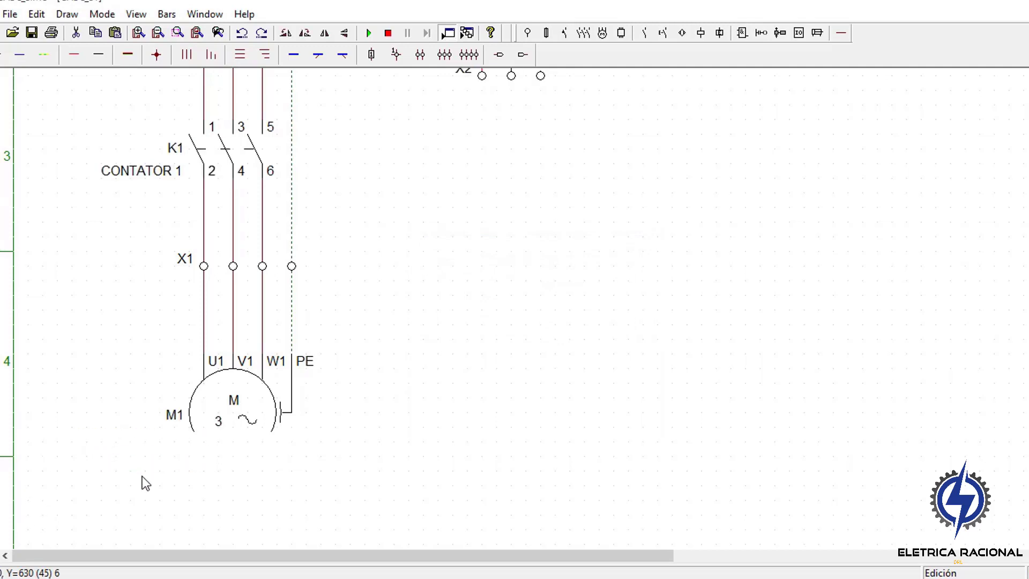
left_click(172, 468)
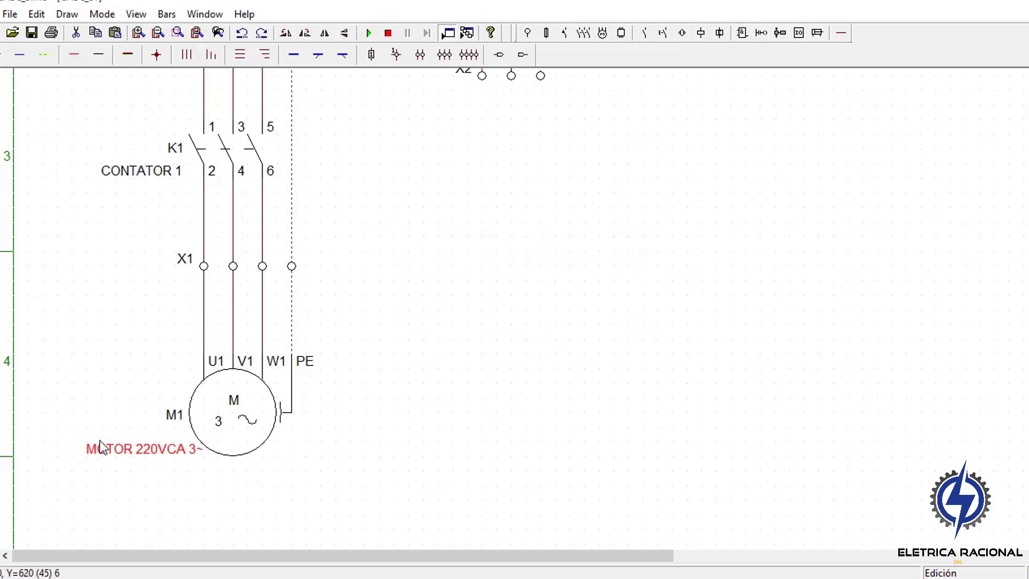
left_click(92, 444)
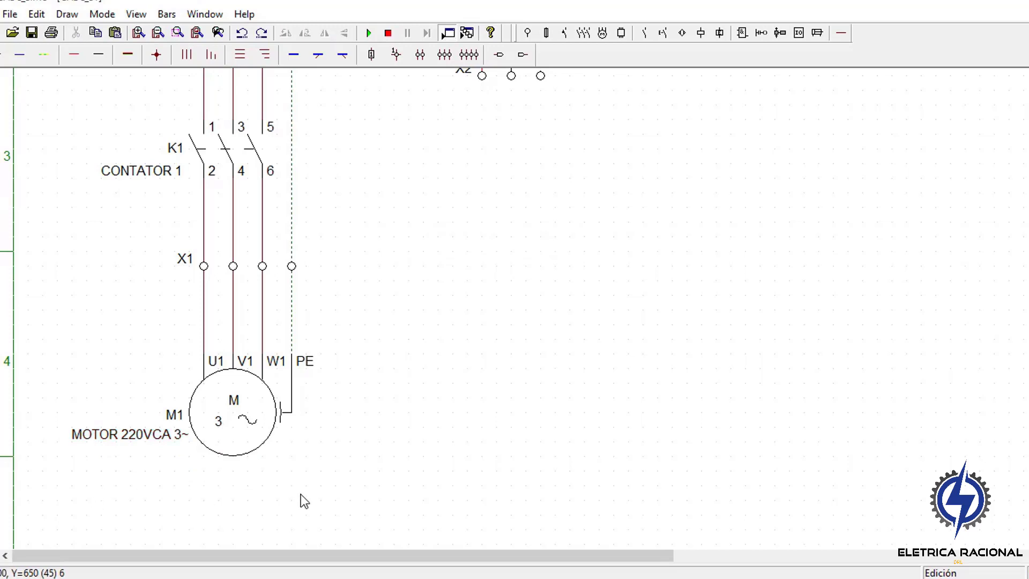
Review the labelled power circuit from the supply lines through Q1, K1 and X1 to motor M1, and the V1 supply branch
scroll(300, 494, "up", 3)
scroll(300, 490, "up", 3)
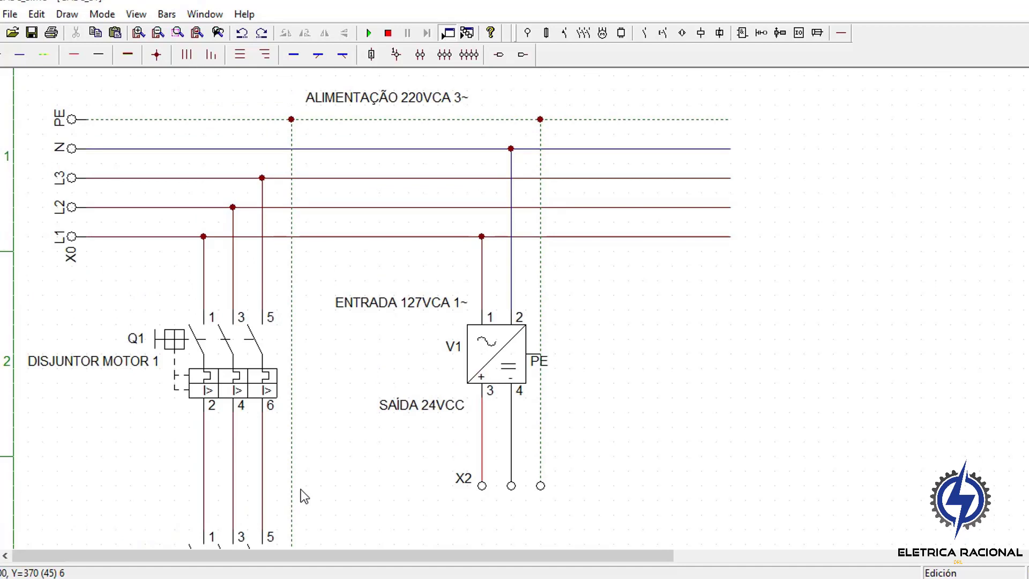
scroll(300, 484, "down", 1)
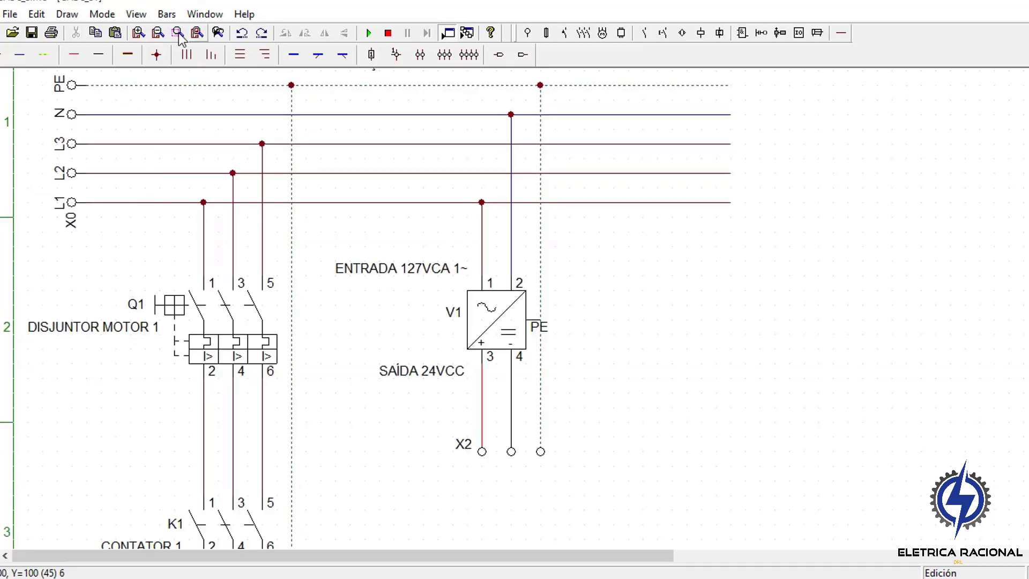
left_click(161, 34)
left_click(161, 34)
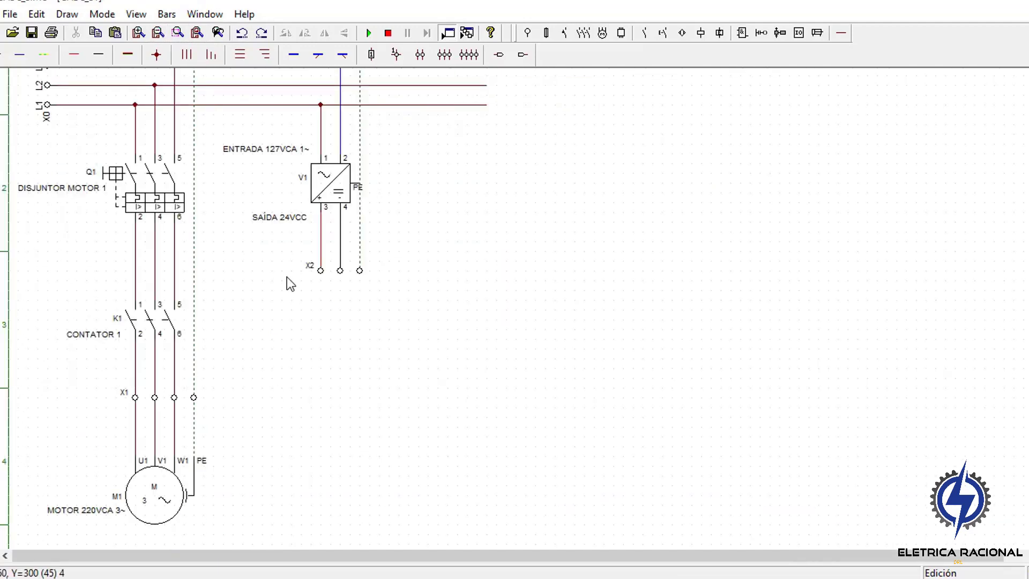
scroll(288, 271, "up", 1)
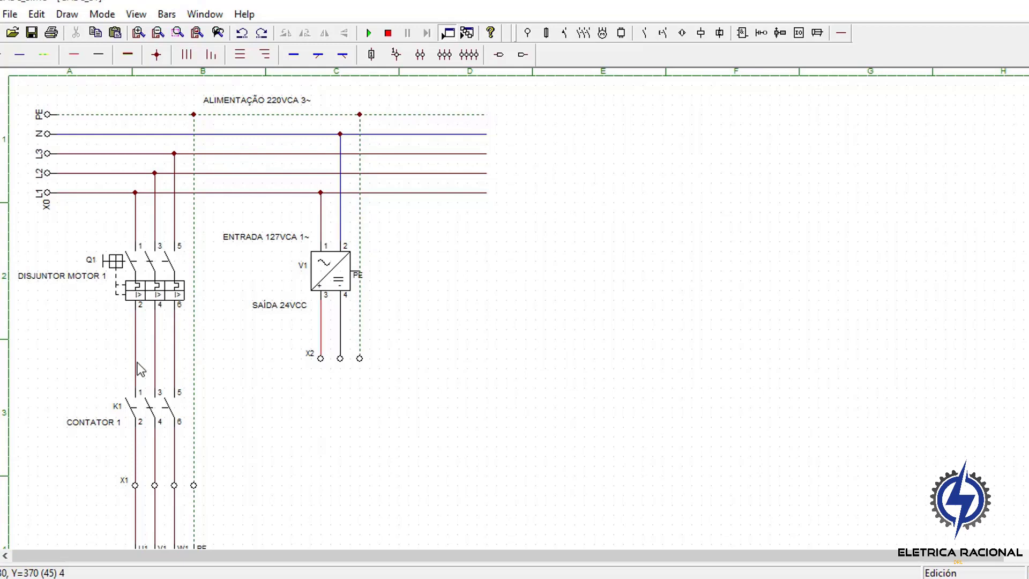
scroll(131, 387, "down", 2)
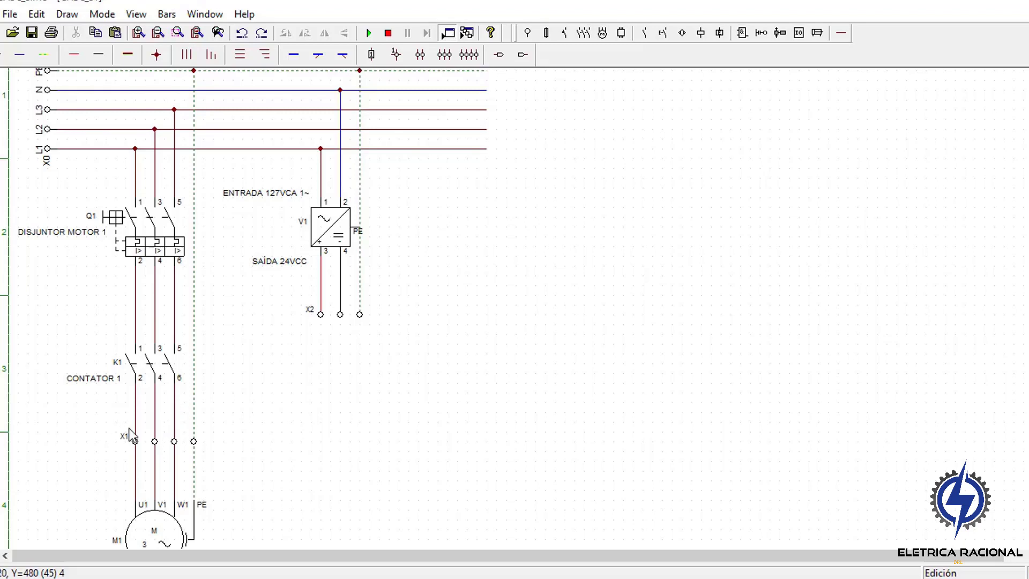
scroll(131, 435, "down", 2)
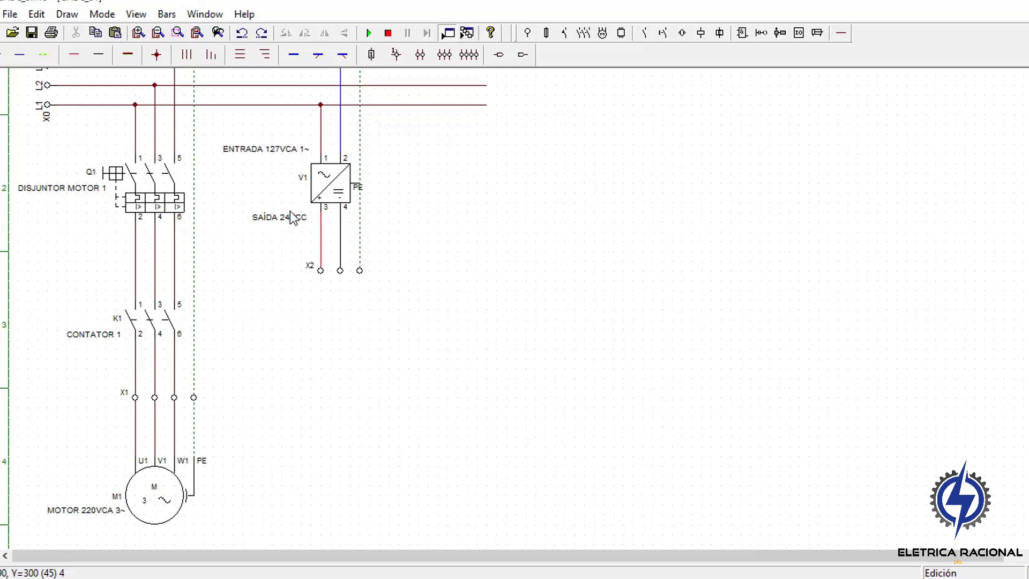
scroll(328, 249, "up", 2)
scroll(325, 262, "up", 2)
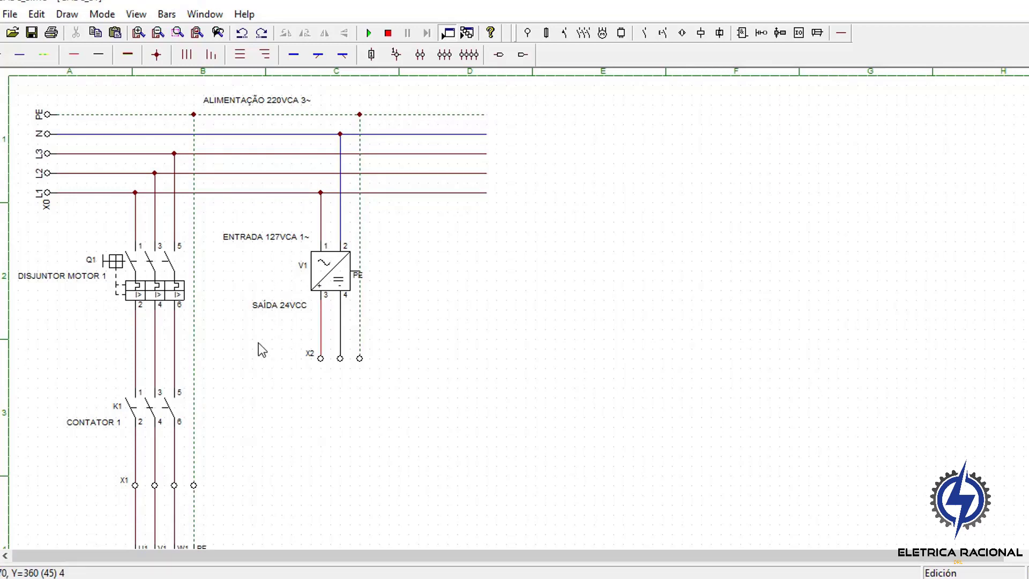
Place a positive supply terminal, rotated left, in empty column E level with the PE line
left_click_drag(356, 555, 451, 567)
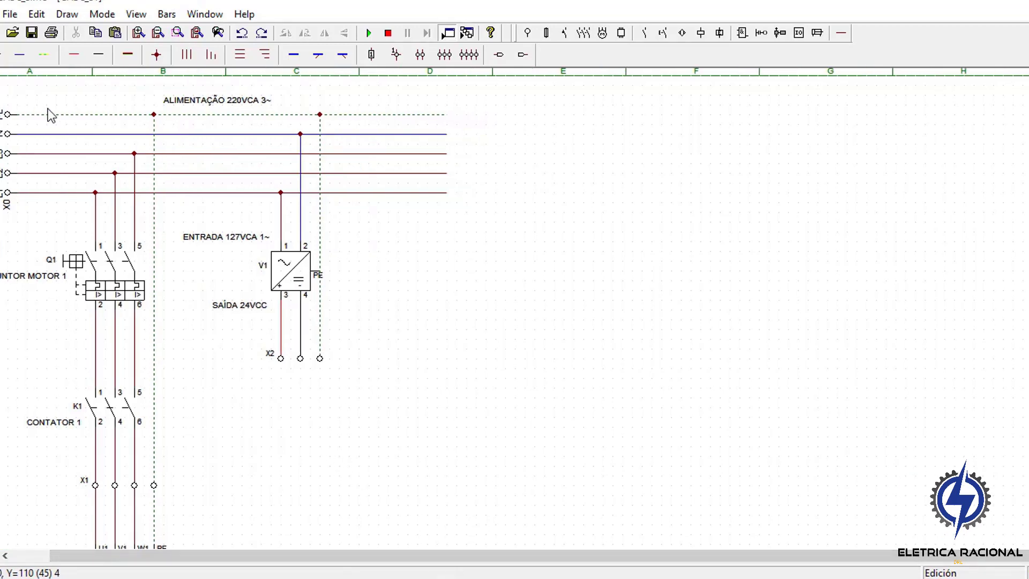
left_click(149, 34)
left_click_drag(367, 562, 741, 576)
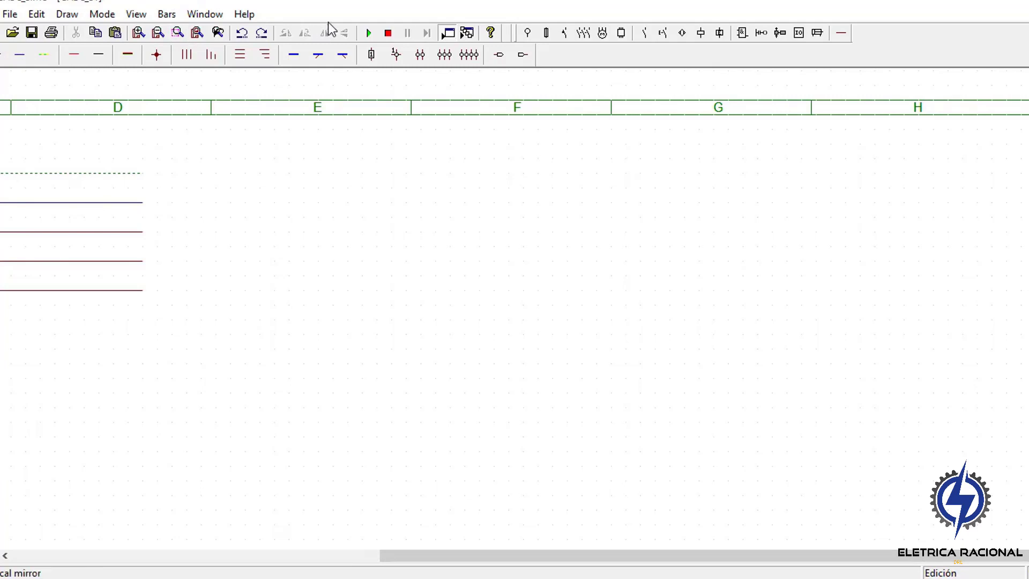
left_click(527, 33)
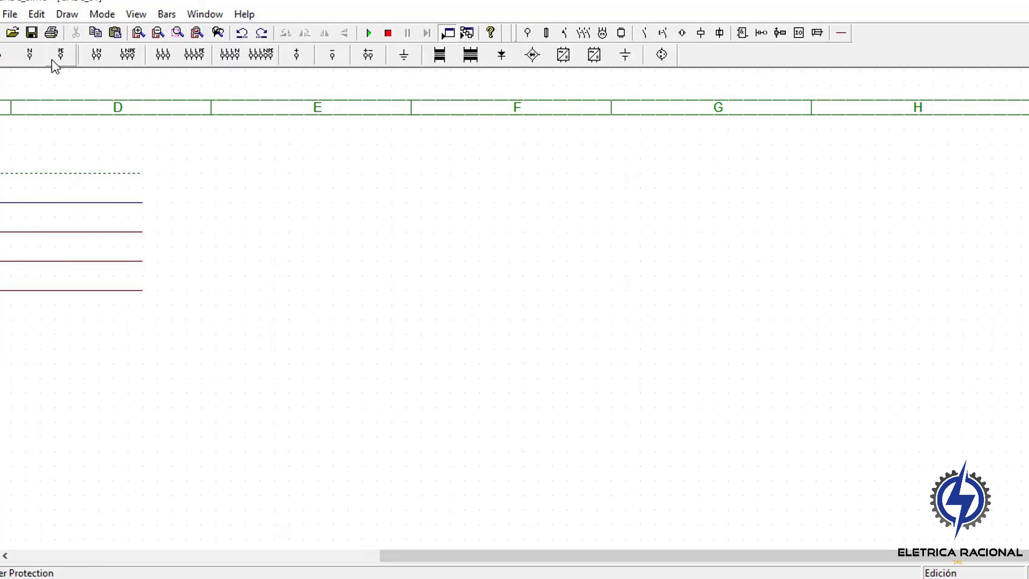
left_click(296, 54)
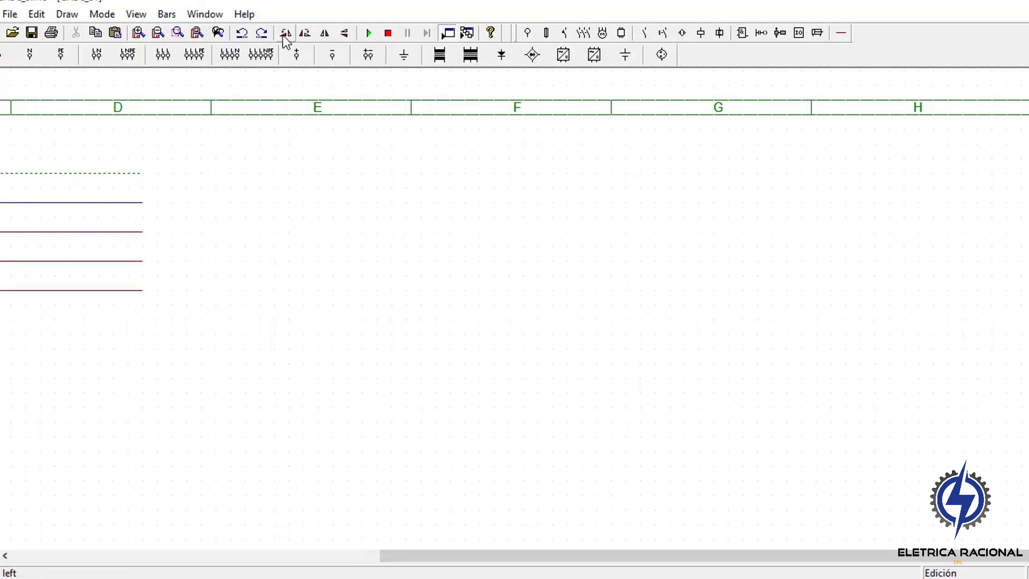
left_click(274, 184)
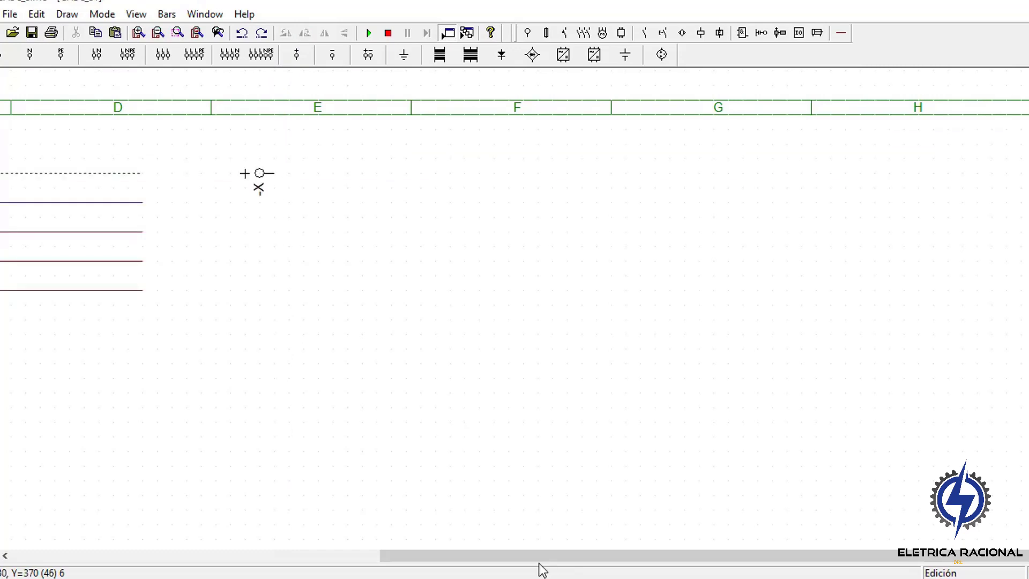
Name the new positive supply terminal in column E X2, matching the terminals at V1's output
left_click_drag(537, 555, 247, 542)
scroll(187, 523, "down", 1)
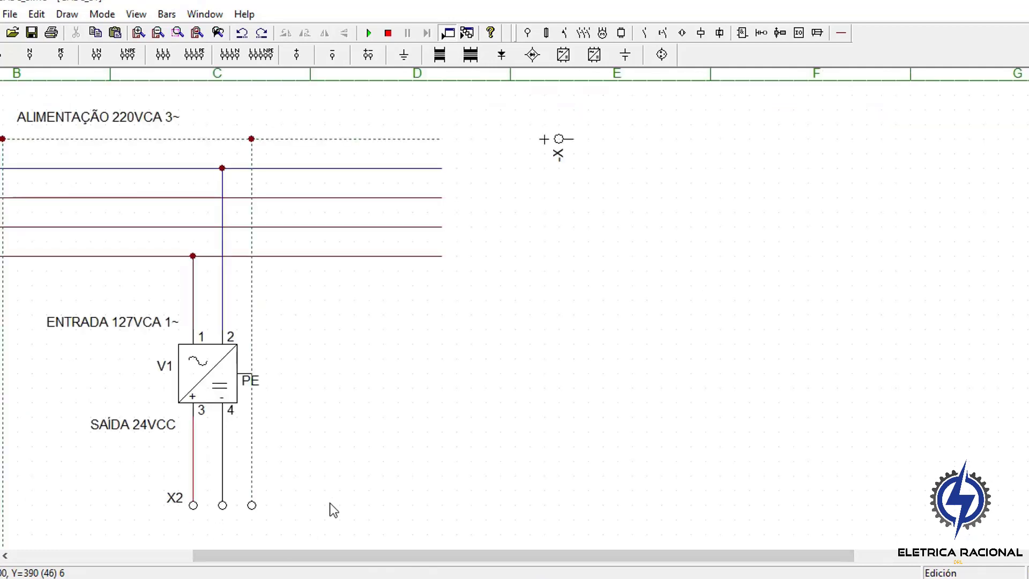
left_click(547, 156)
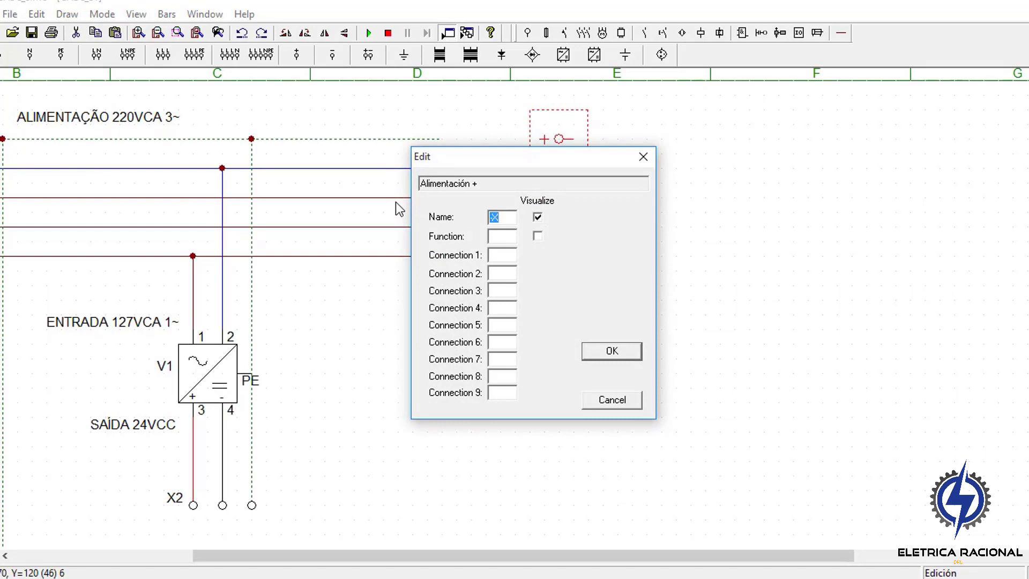
type("2")
left_click(626, 349)
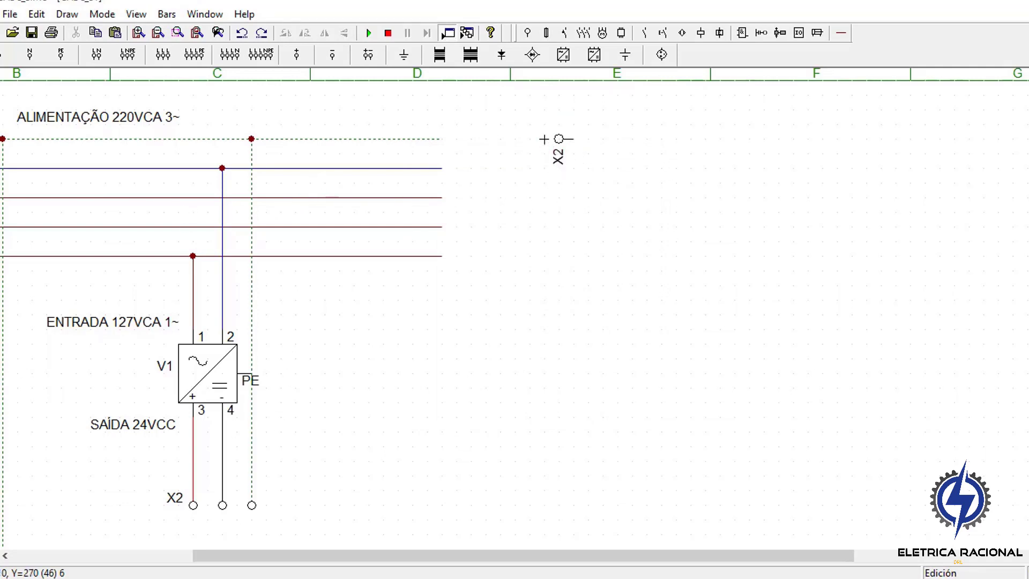
Add the text label "24VCC" directly above the positive X2 supply terminal
key("t")
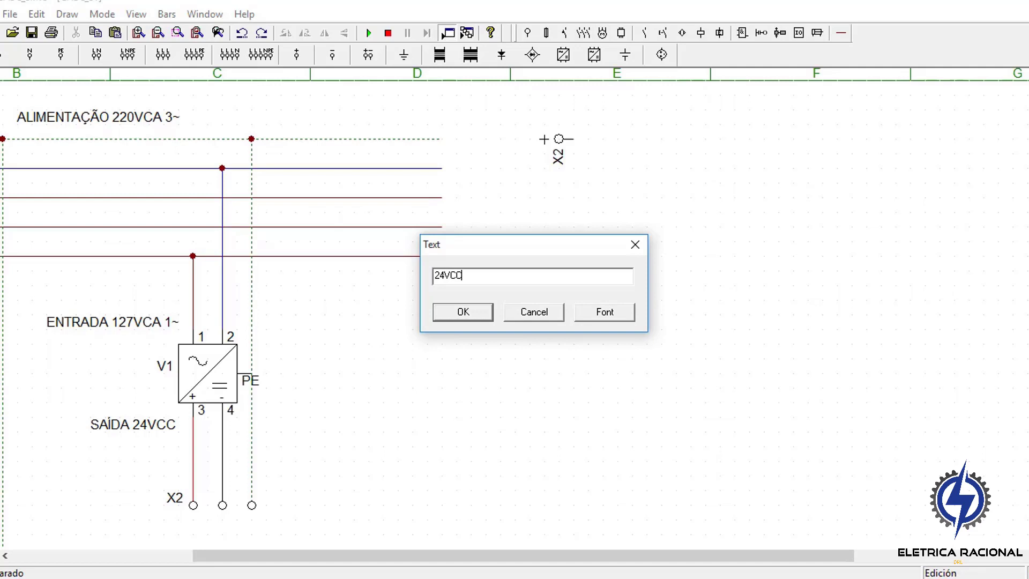
key("Return")
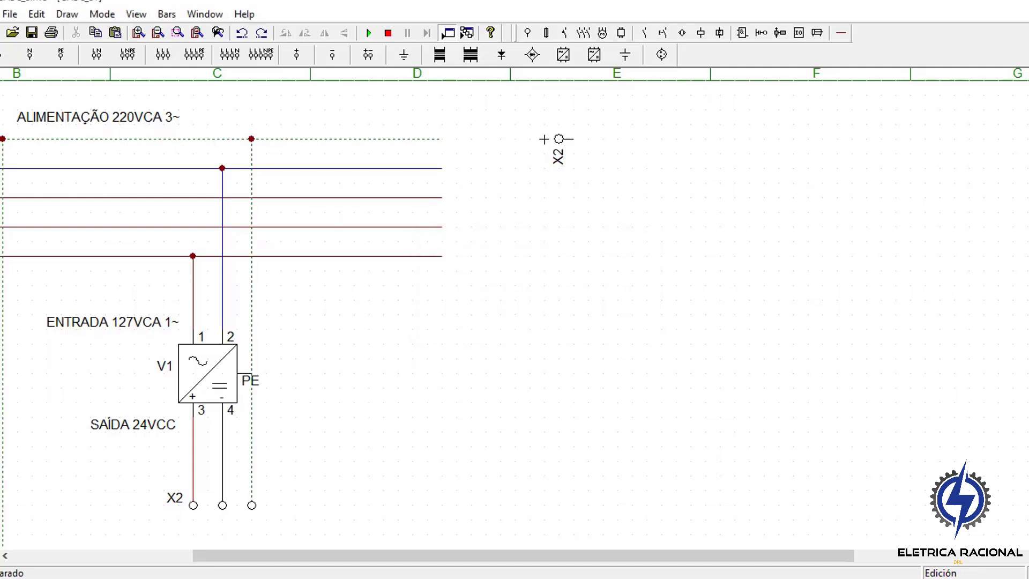
left_click(537, 118)
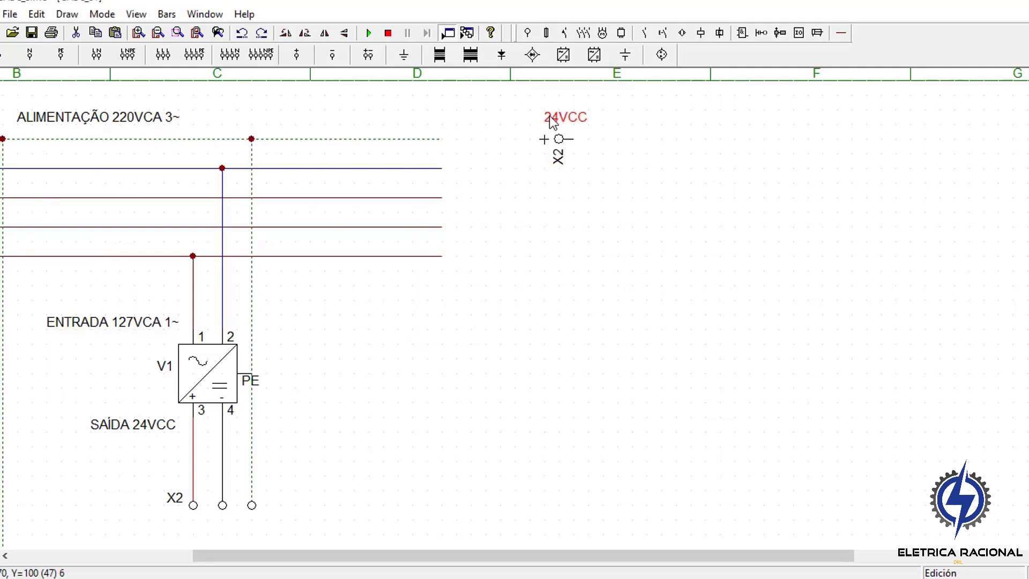
left_click(625, 166)
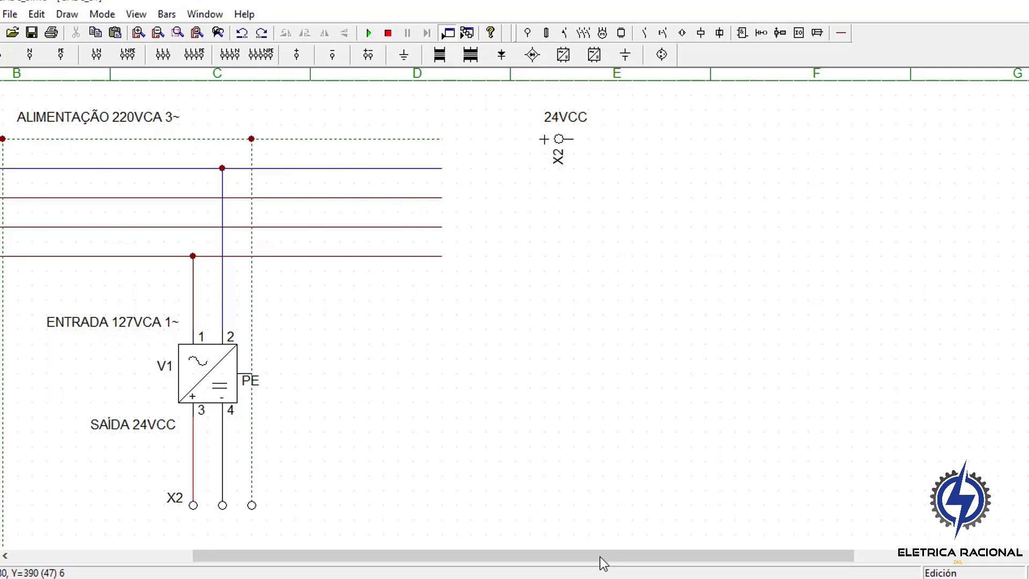
Place a mushroom-head pushbutton with NC and NO contacts in column E, below the positive X2 terminal
left_click_drag(600, 556, 715, 556)
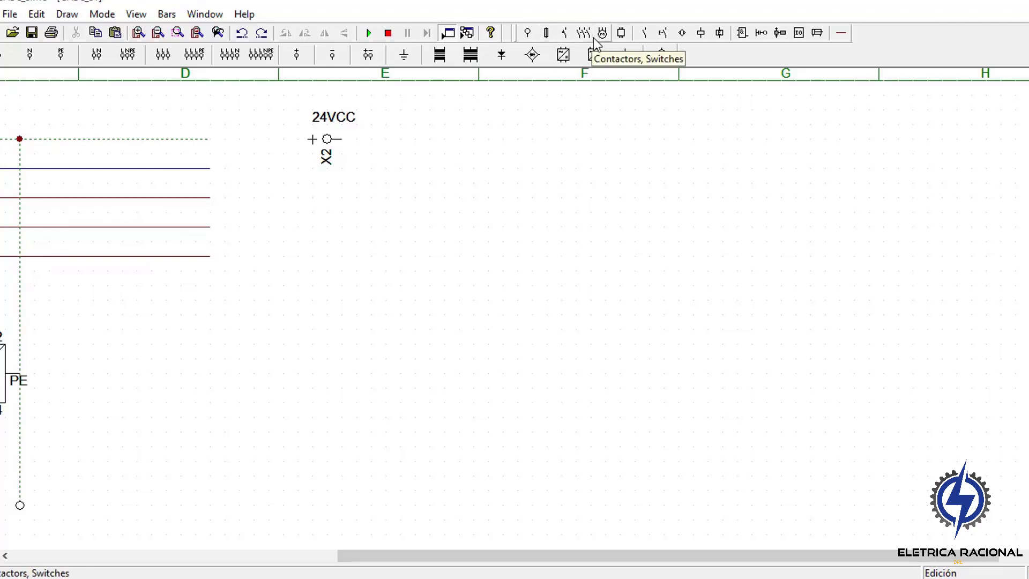
left_click(668, 35)
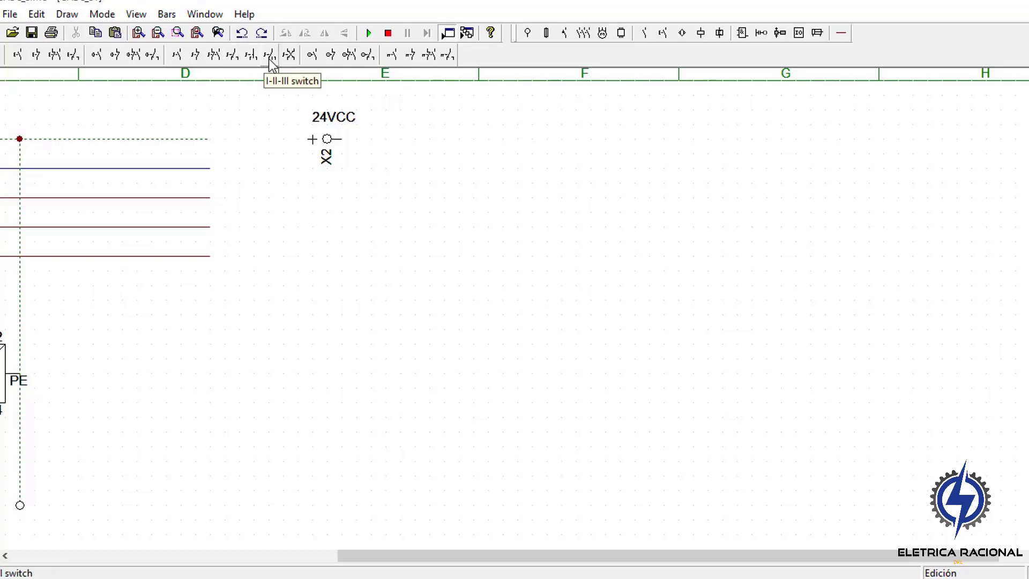
left_click(130, 60)
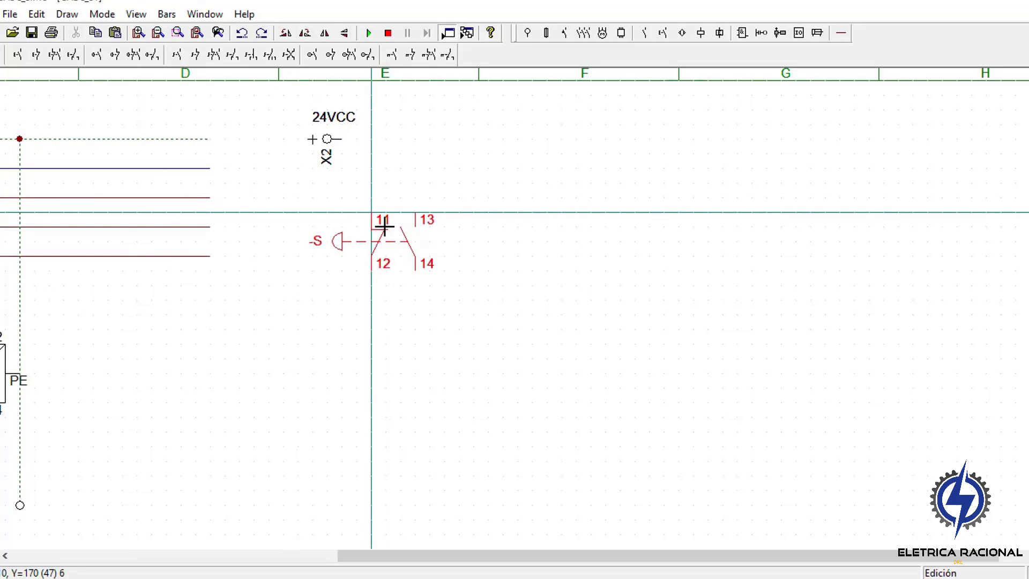
left_click(384, 226)
Renumber the mushroom pushbutton's connections 1 to 4 as 1, 3, 2 and 4
double_click(386, 248)
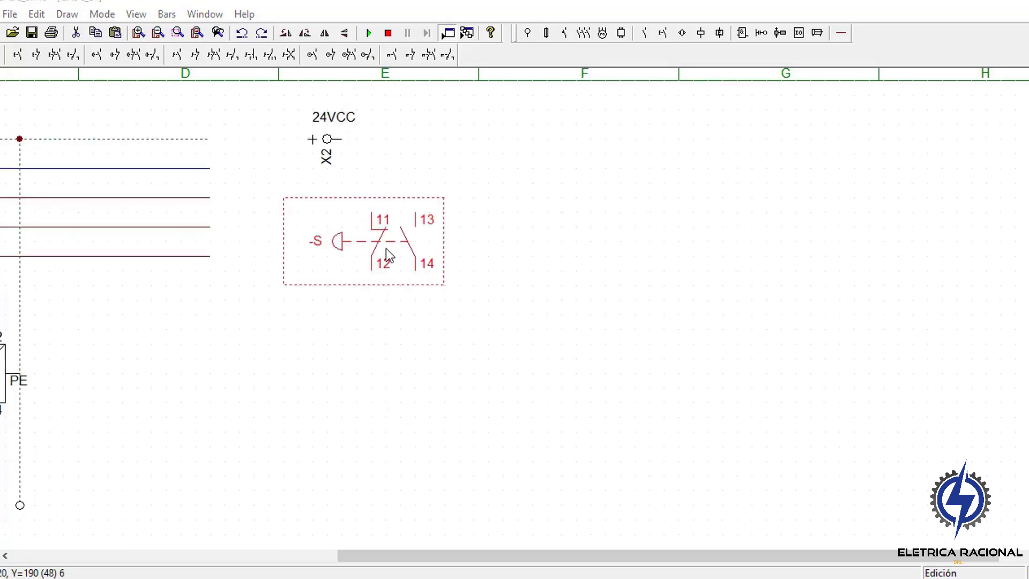
left_click_drag(514, 259, 453, 260)
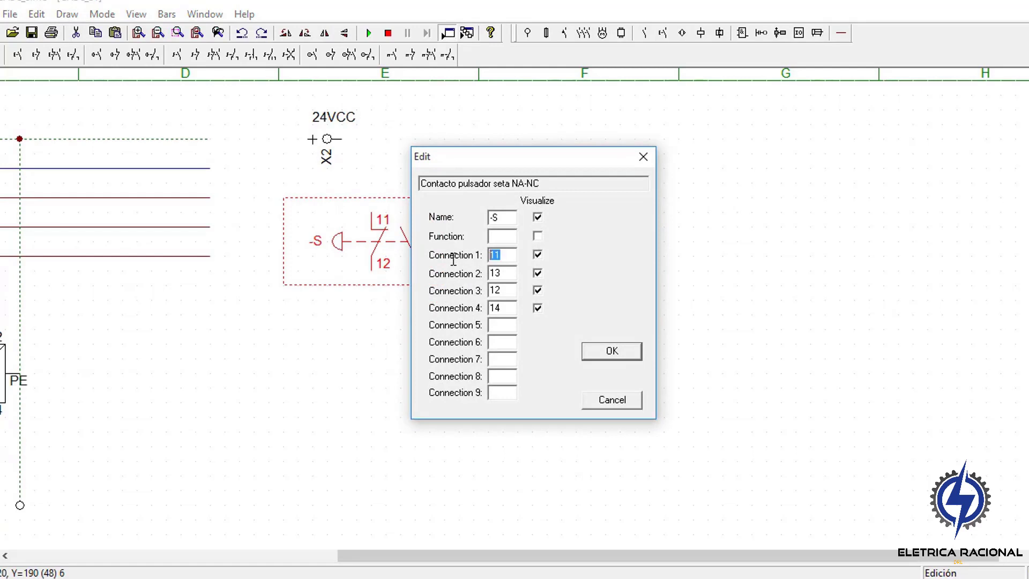
type("1")
left_click_drag(512, 275, 450, 273)
type("3")
left_click_drag(509, 291, 475, 307)
type("2")
type("4")
left_click(639, 351)
Name the mushroom pushbutton SE
double_click(378, 241)
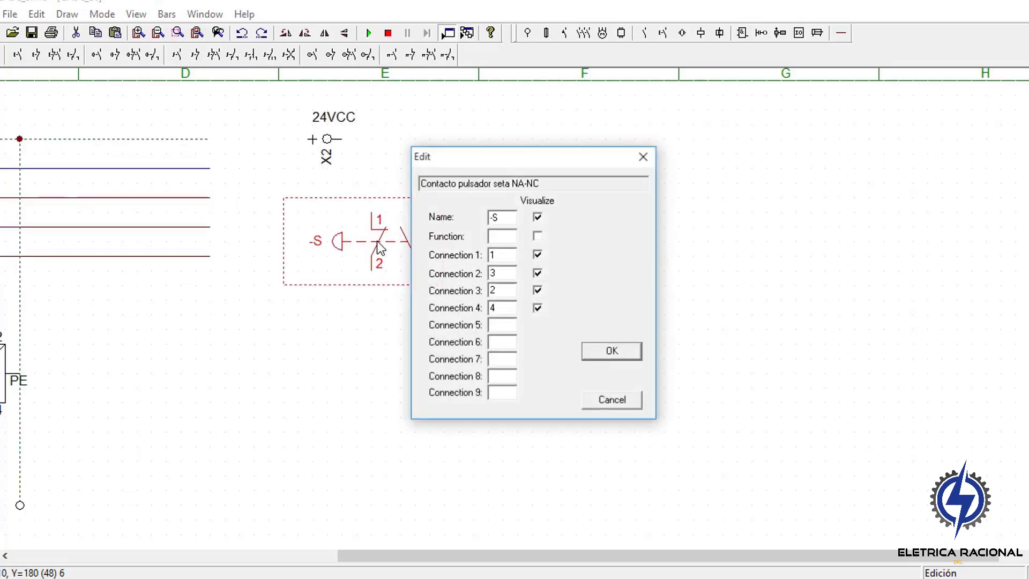
left_click_drag(513, 219, 420, 211)
type("SE")
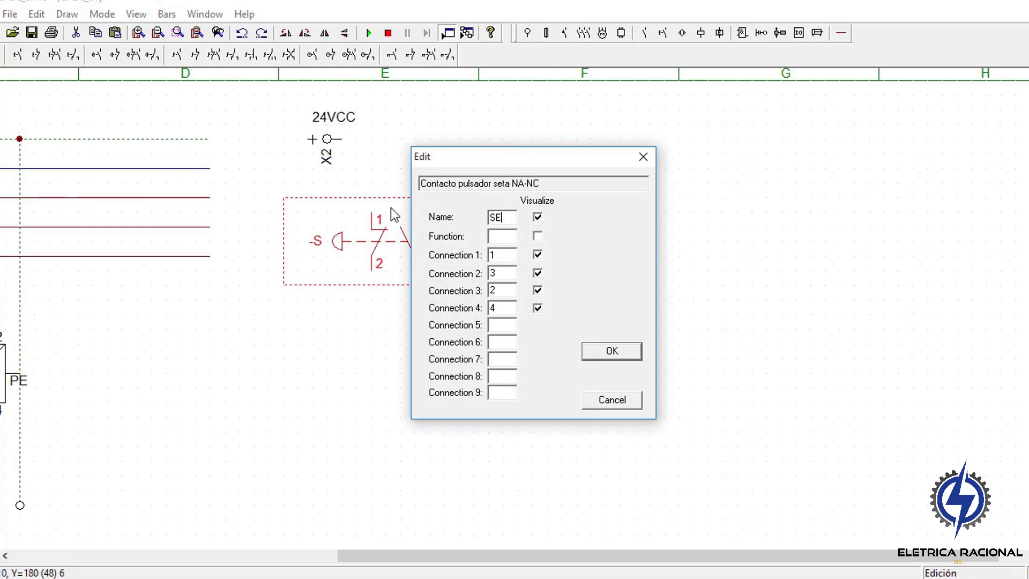
left_click(600, 349)
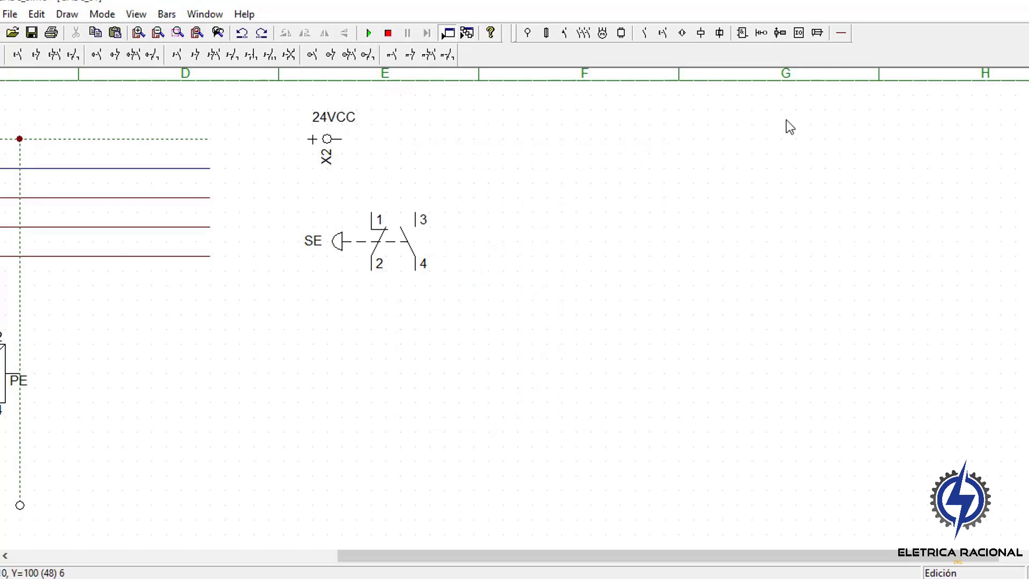
Draw an active wire from SE's contact 1 up and across to the positive 24VCC supply terminal
left_click(841, 32)
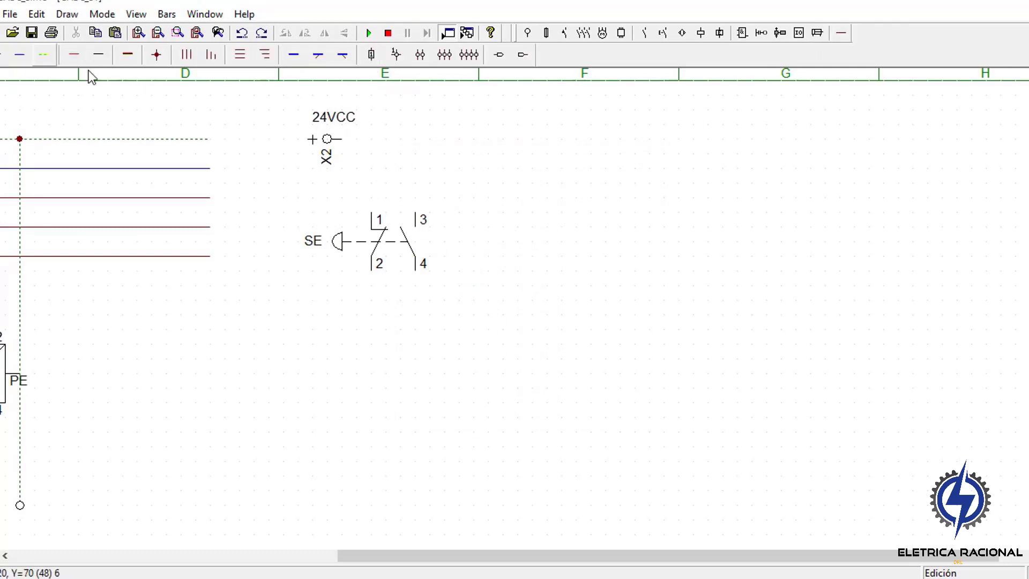
left_click(79, 57)
left_click(371, 213)
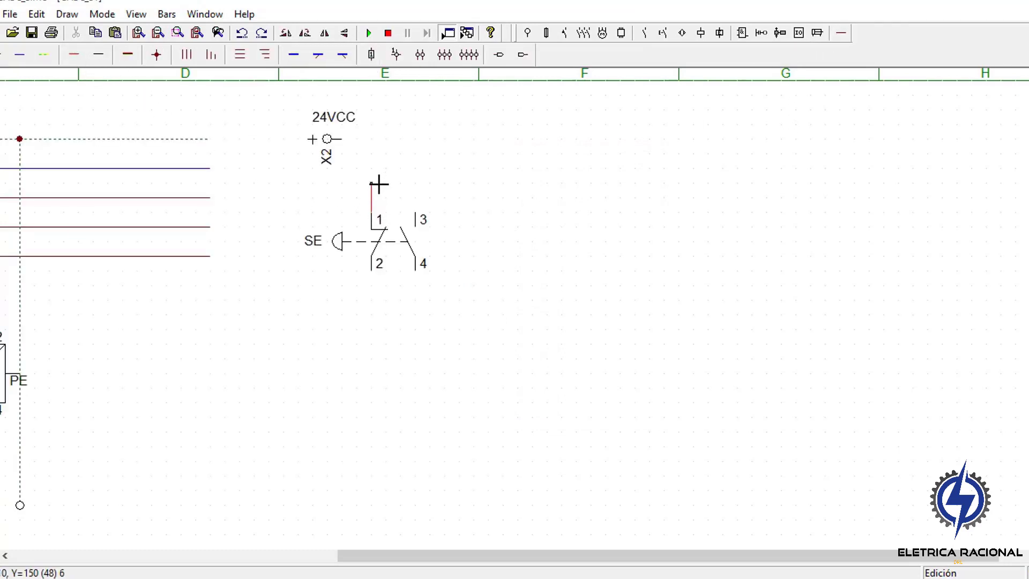
left_click(375, 149)
left_click(346, 141)
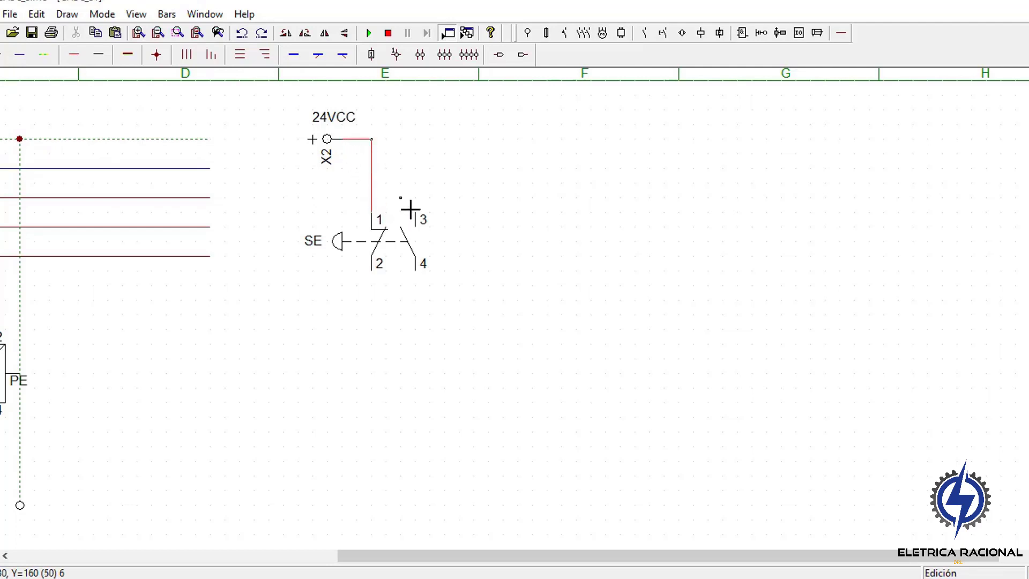
Move pushbutton SE down away from its feed wire and place a round terminal named X2 at the wire's lower end
left_click_drag(406, 250, 409, 325)
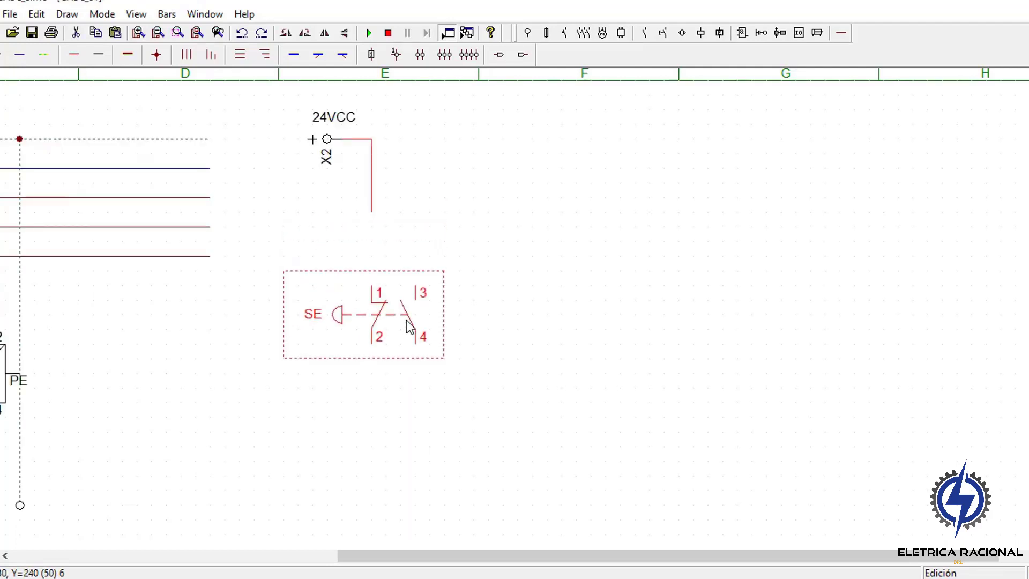
left_click(512, 268)
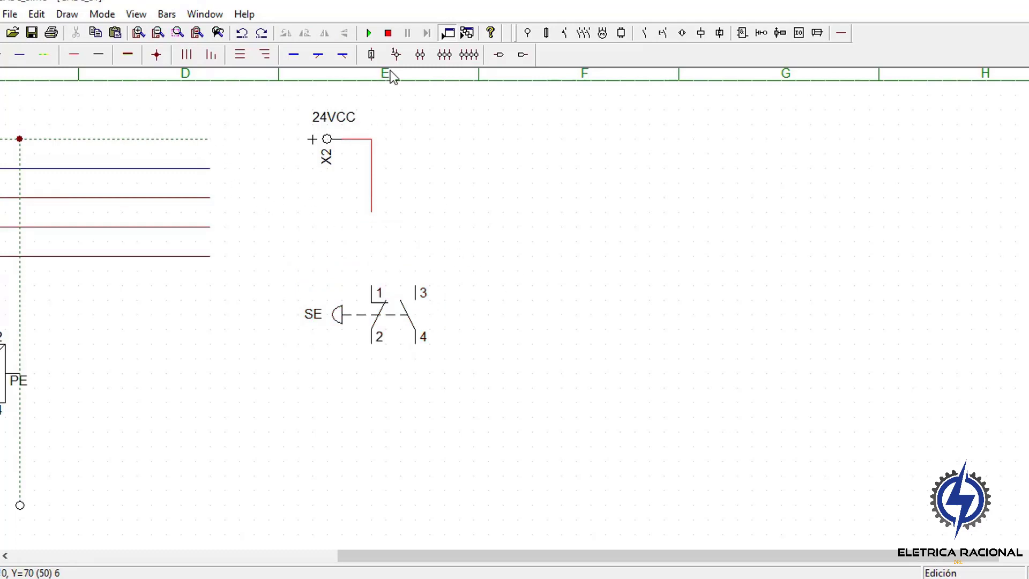
left_click(397, 55)
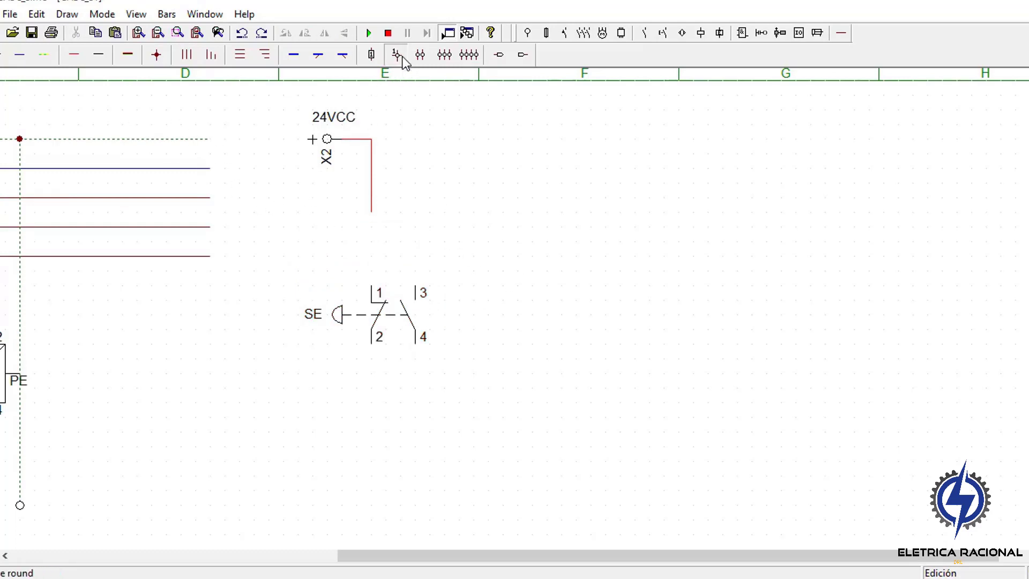
left_click(371, 219)
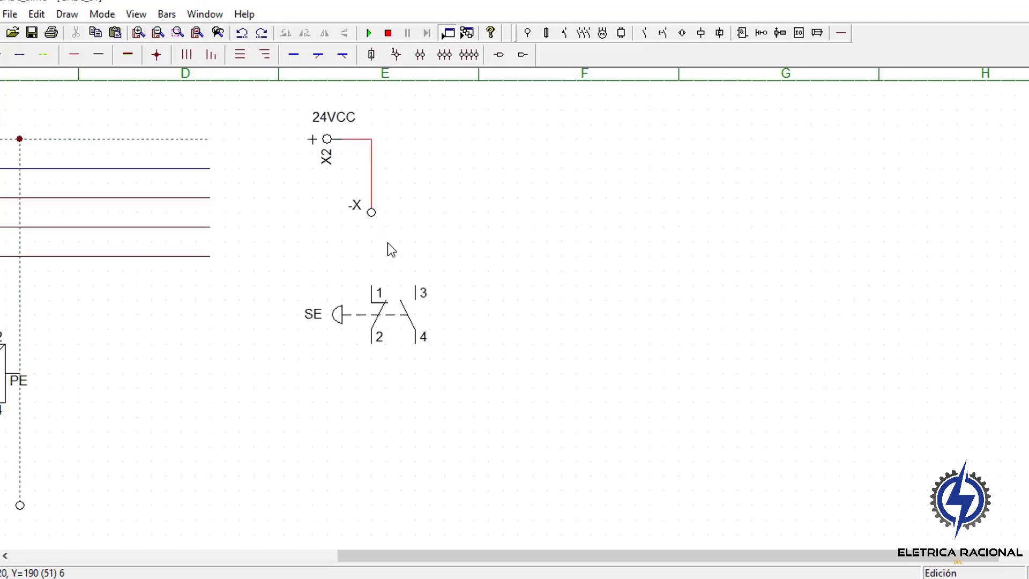
double_click(371, 217)
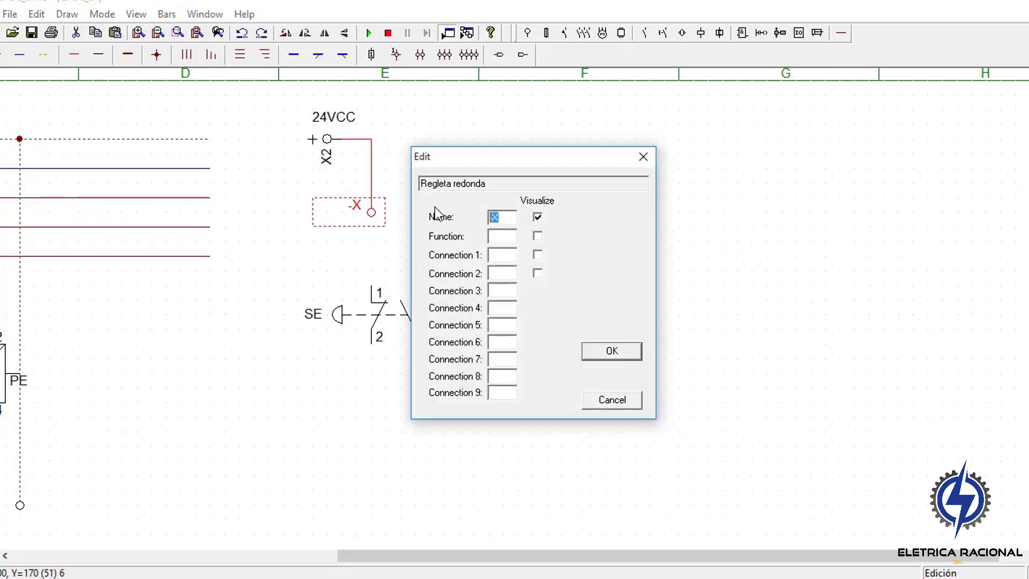
type("X2")
left_click(632, 349)
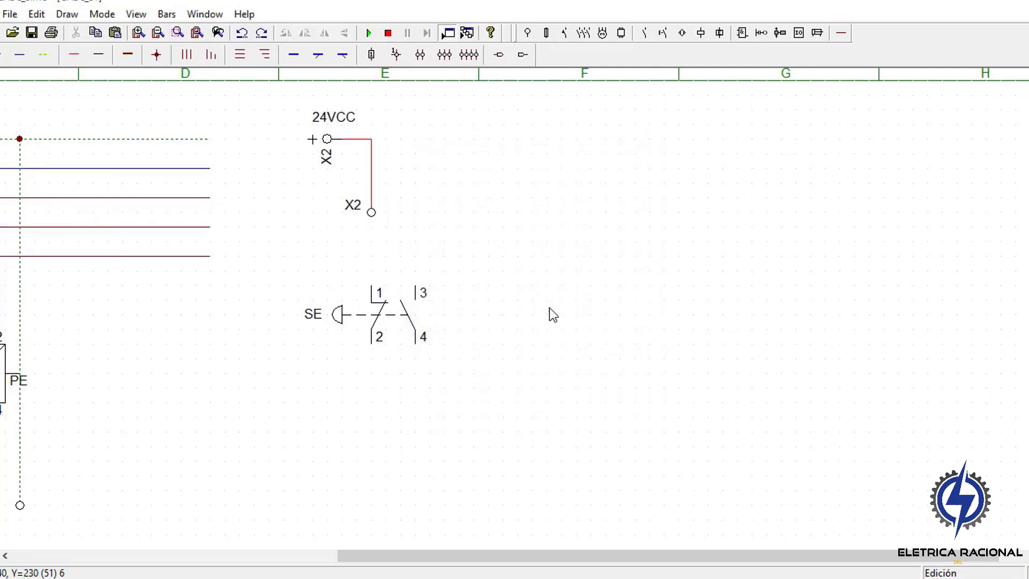
Wire the round X2 terminal to SE's contact 1 and branch that wire to contact 3
left_click(77, 53)
left_click_drag(373, 289, 379, 220)
left_click_drag(372, 257, 428, 286)
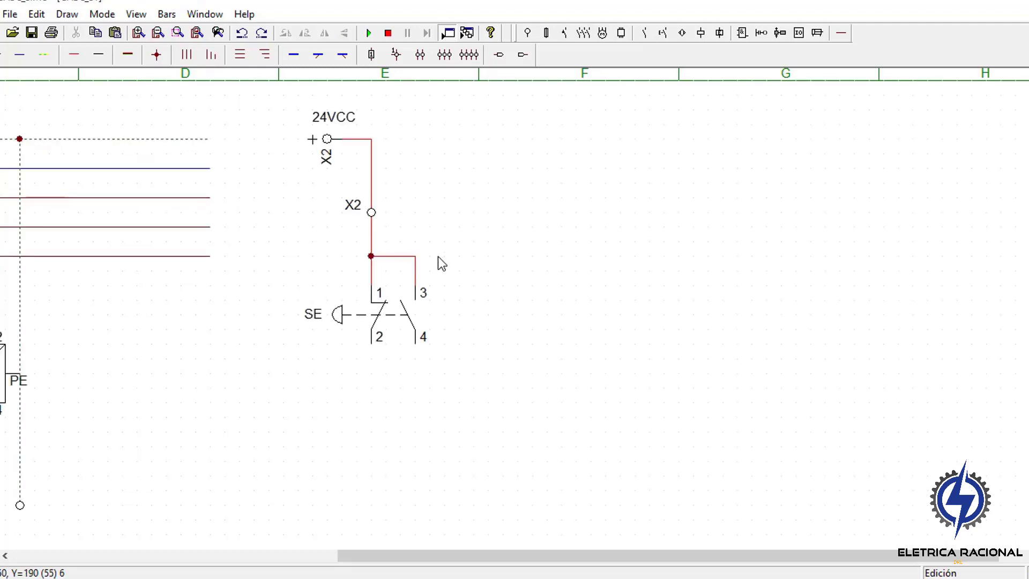
Place a thermal relay NC/NO contact pair below SE, aligned with its contact 2, and name it RT1
scroll(421, 304, "down", 4)
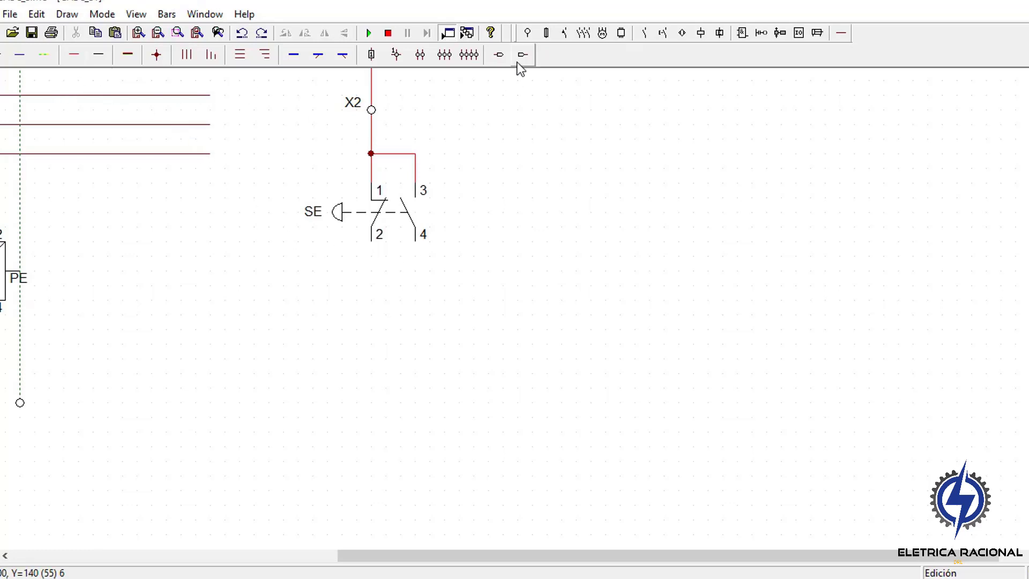
left_click(664, 34)
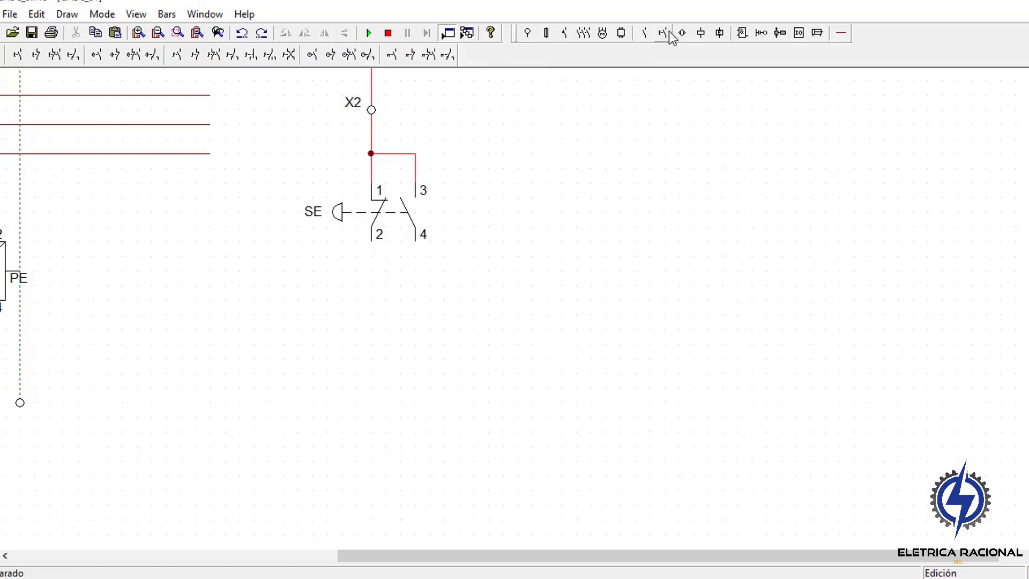
left_click(435, 63)
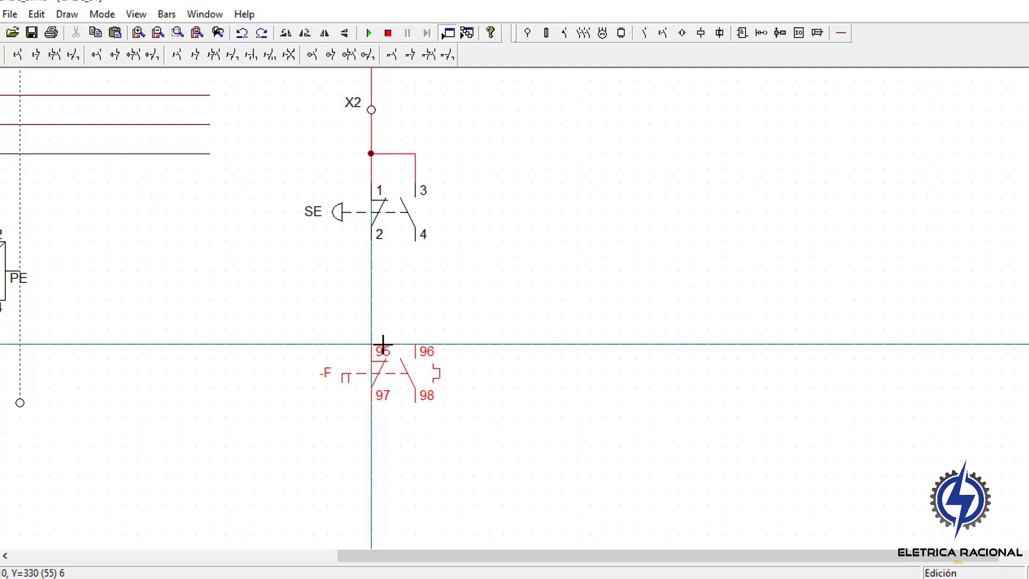
left_click(383, 343)
double_click(394, 384)
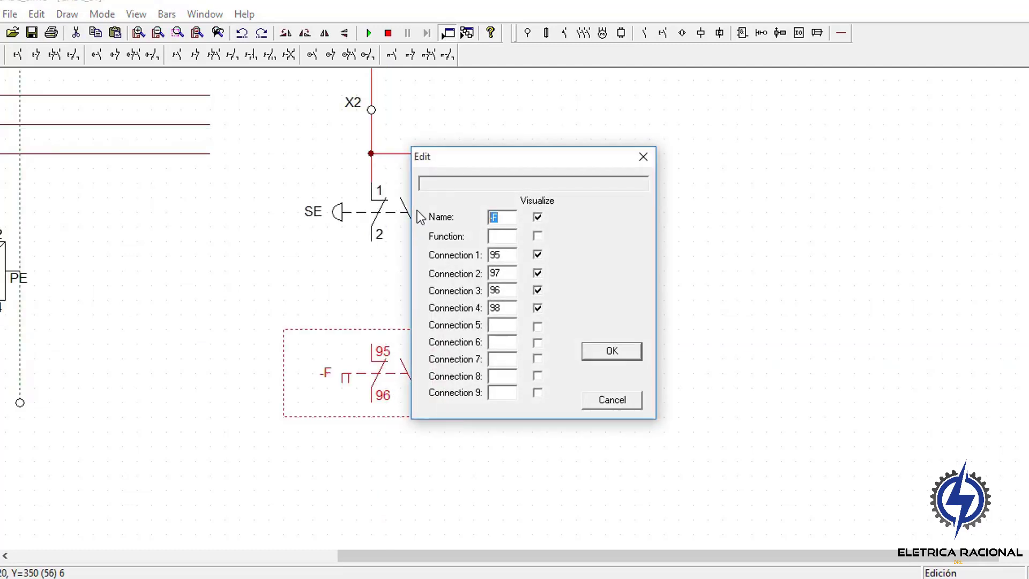
type("RT1")
left_click(596, 352)
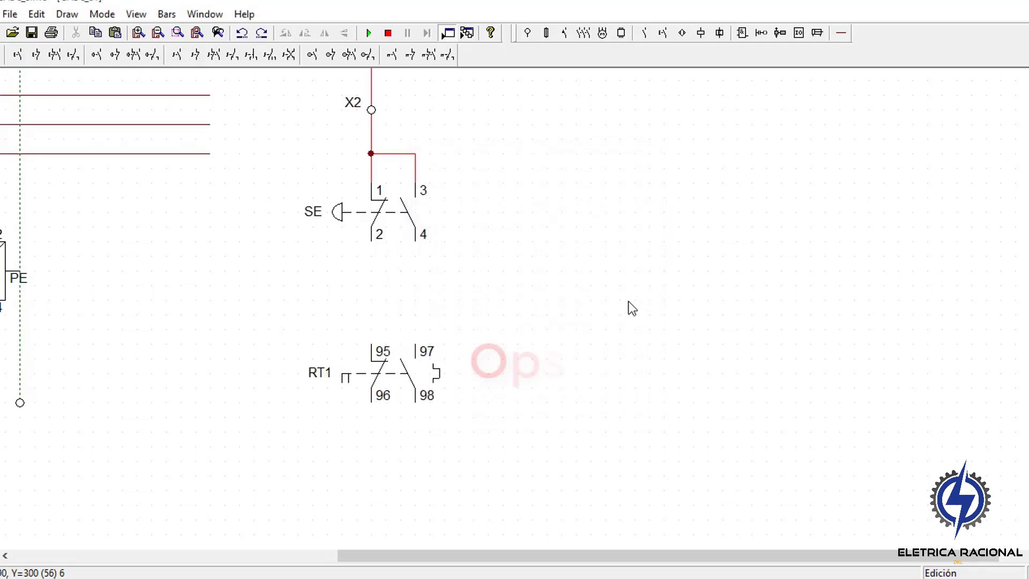
Place a round terminal between SE's contact 2 and RT1's contact 95, and name it X2
left_click(841, 33)
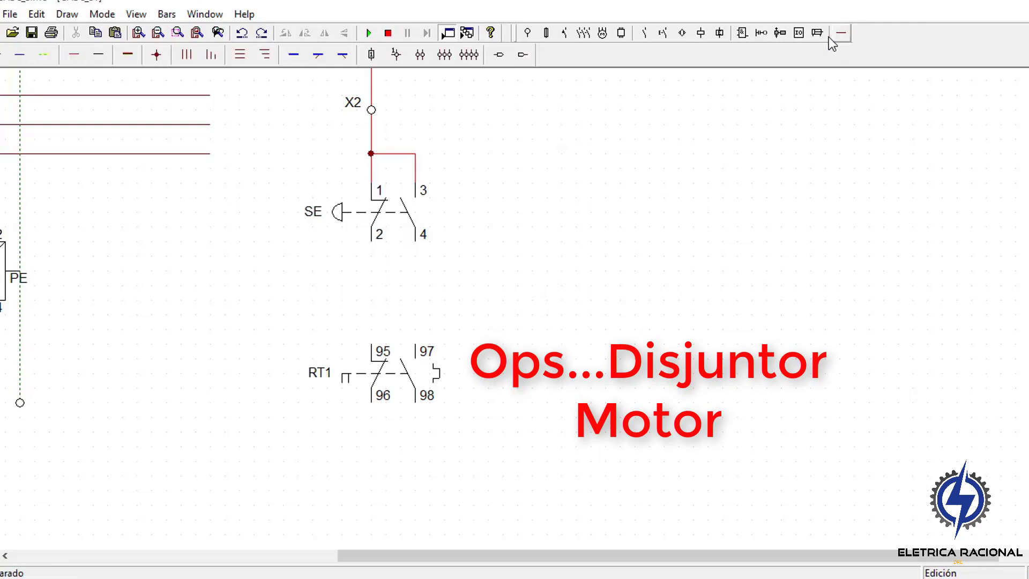
left_click(85, 62)
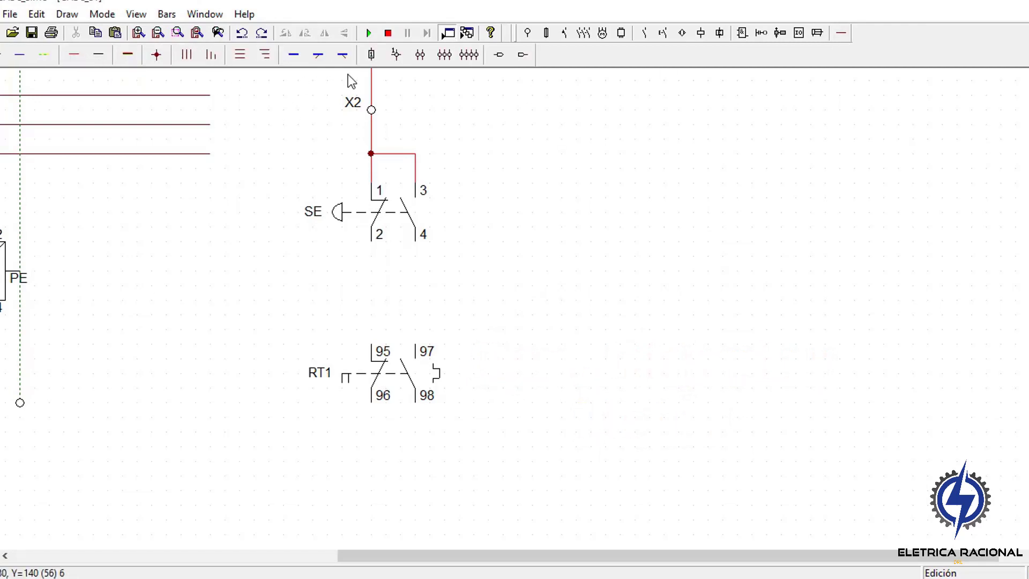
left_click(397, 55)
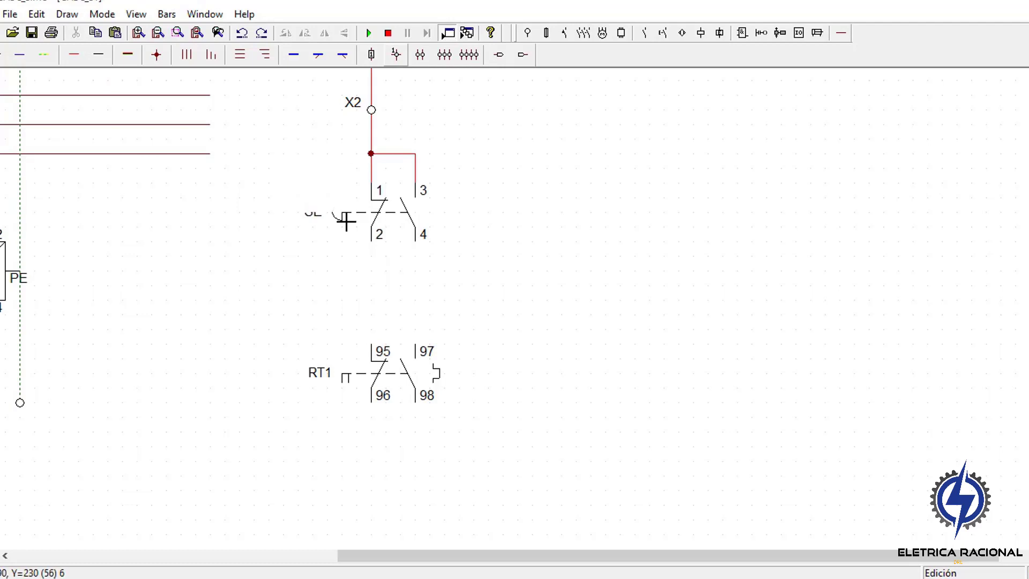
left_click(376, 286)
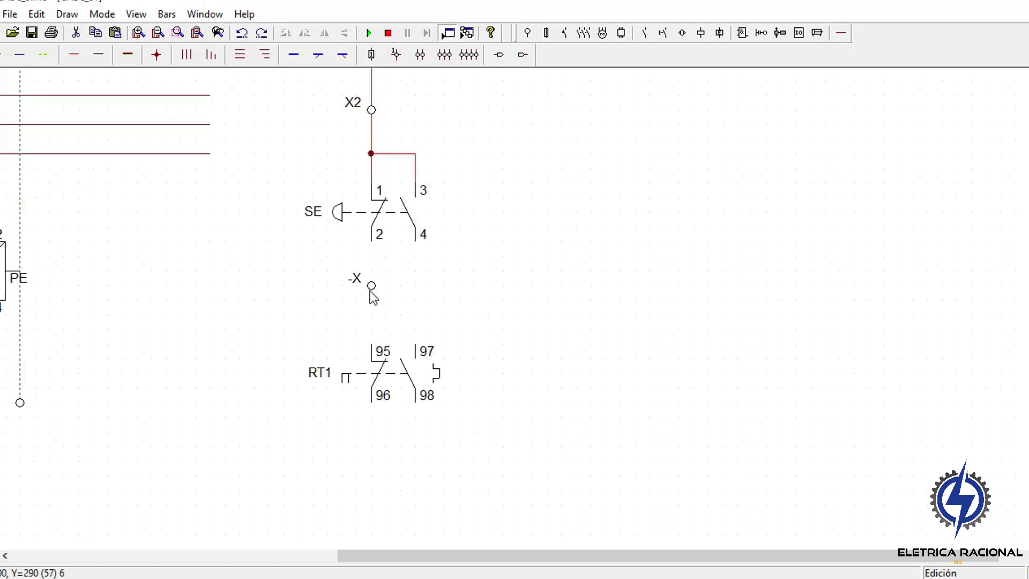
double_click(371, 289)
left_click_drag(514, 218, 426, 218)
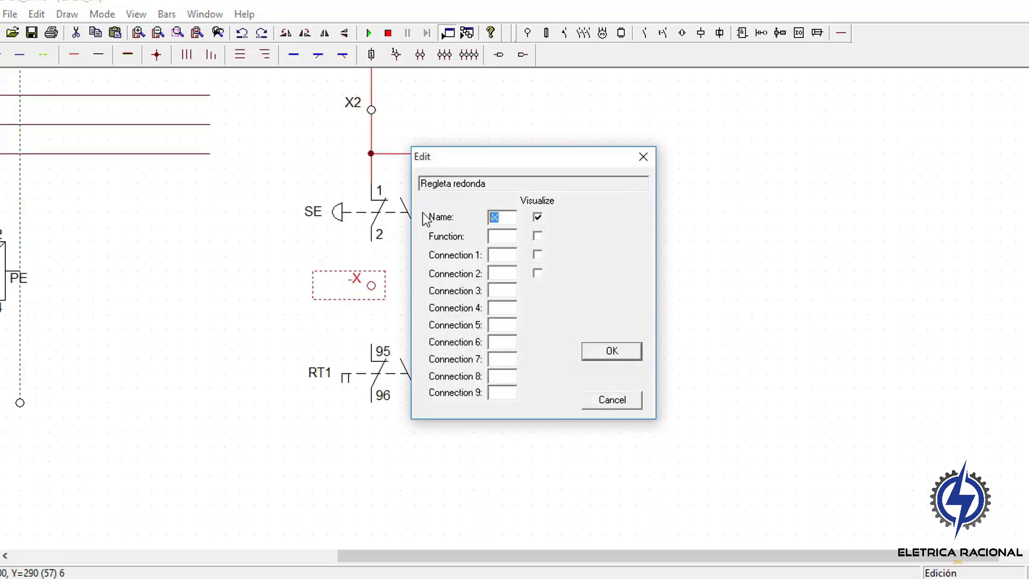
left_click(597, 352)
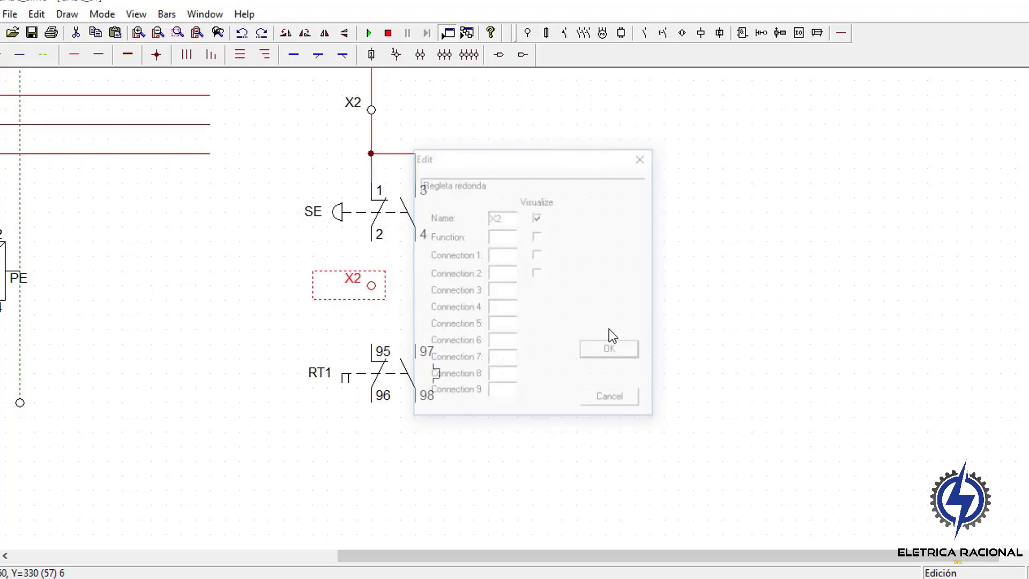
Wire SE's contact 2 through the lower X2 terminal to RT1's contact 95
left_click(78, 56)
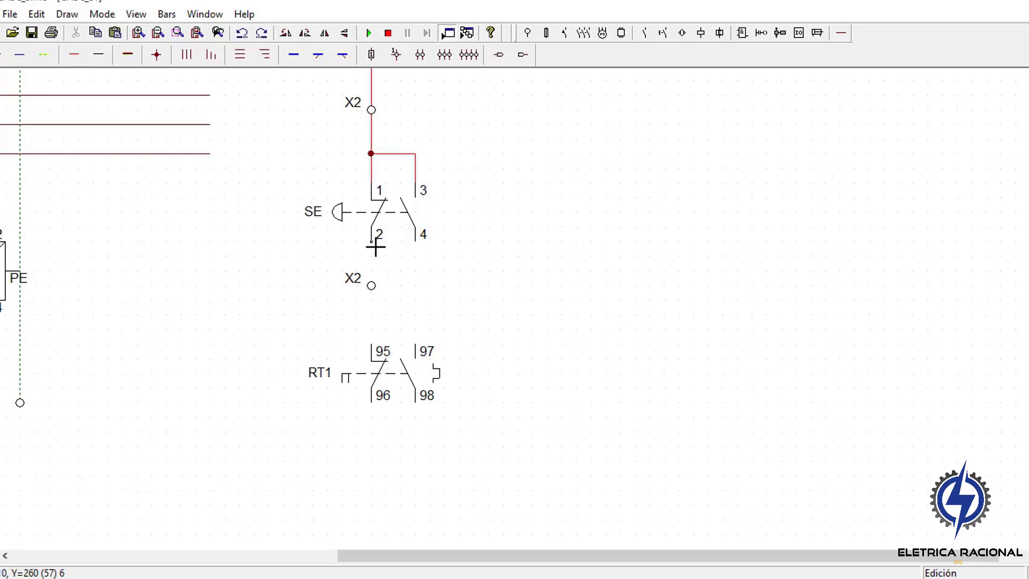
left_click(376, 247)
left_click(386, 288)
left_click(379, 346)
left_click(379, 289)
right_click(464, 311)
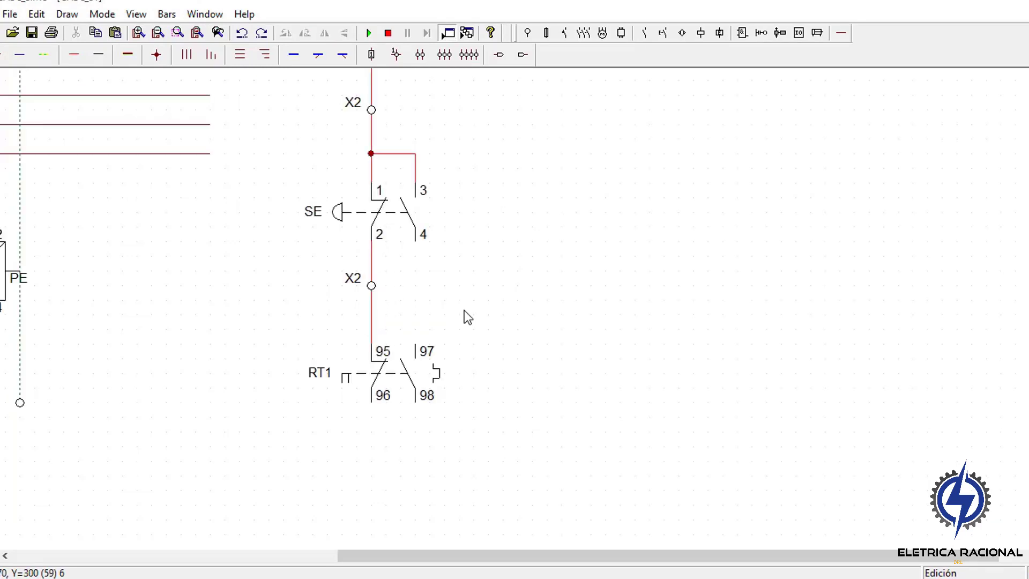
Branch an active wire from the line between X2 and RT1's contact 95 to contact 97
left_click(75, 54)
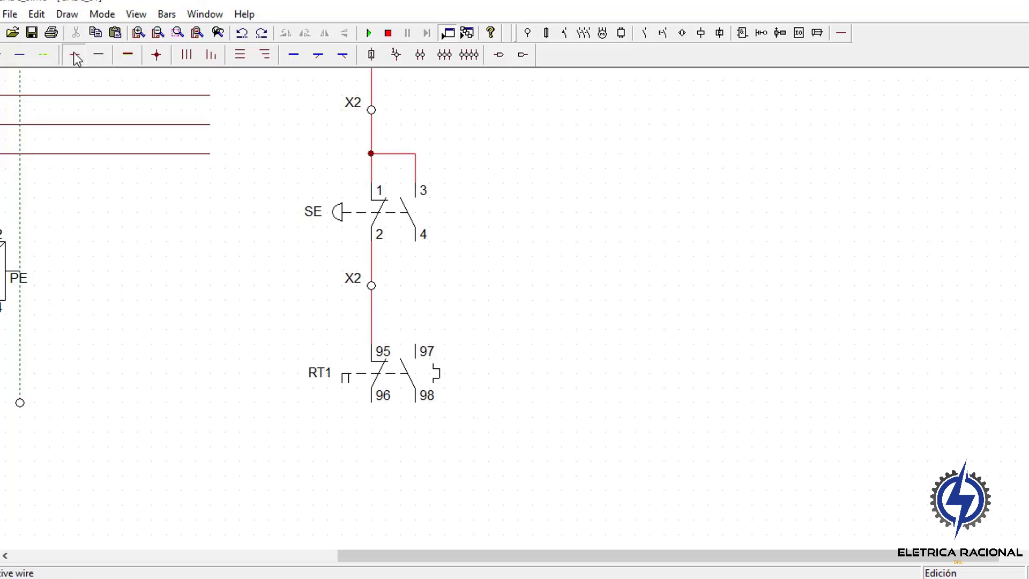
left_click(383, 323)
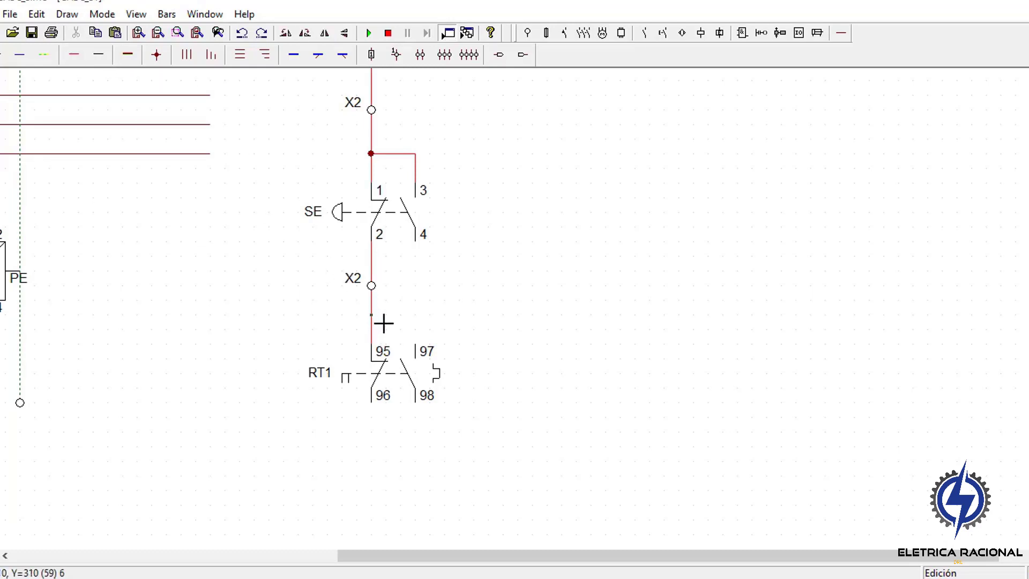
left_click(422, 334)
left_click(427, 325)
right_click(467, 322)
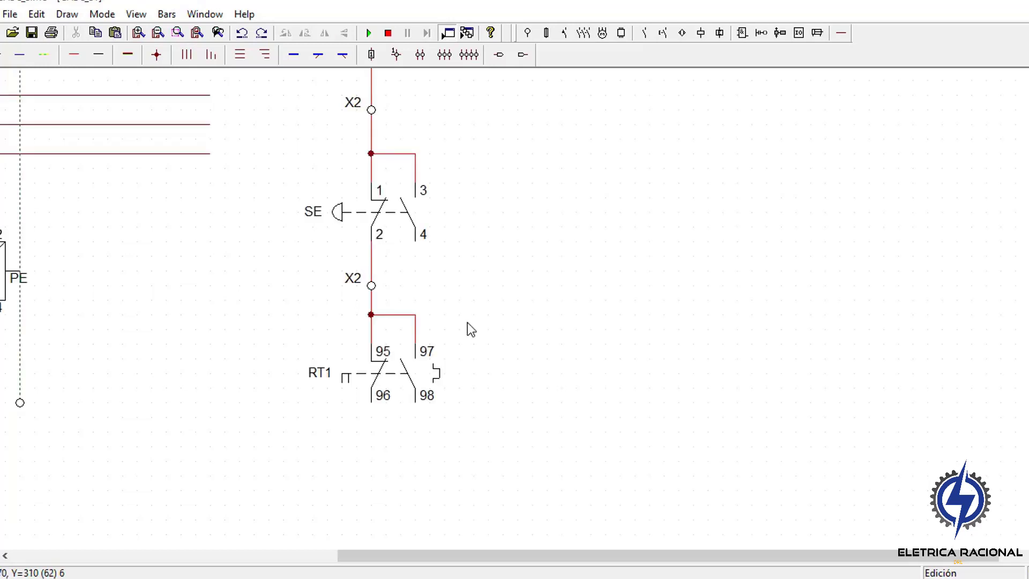
scroll(468, 321, "down", 2)
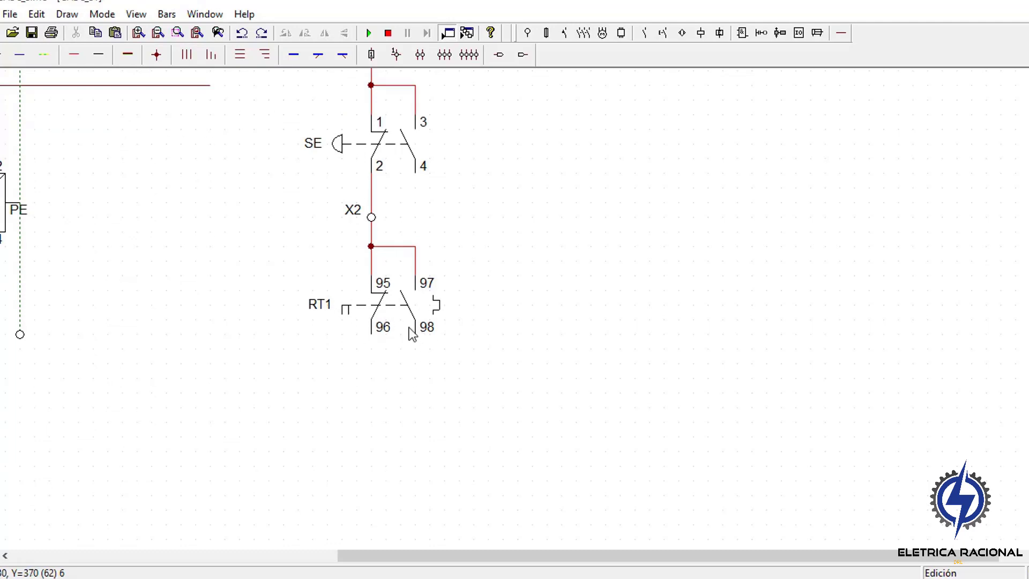
Rename the RT1 contact pair to Q11 and set its connections 1 to 4 to 11, 12, 13 and 14
double_click(345, 312)
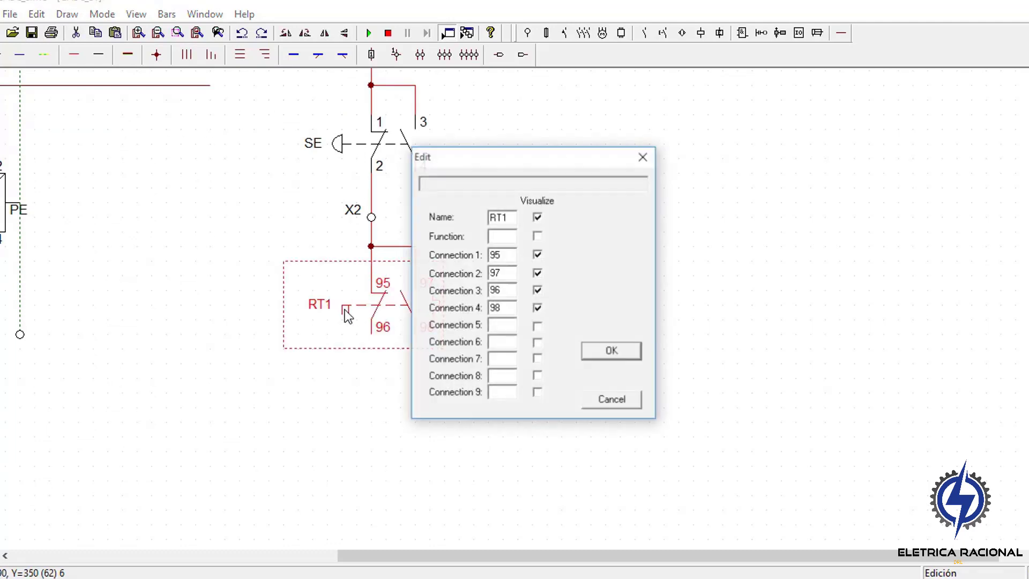
left_click_drag(501, 216, 457, 212)
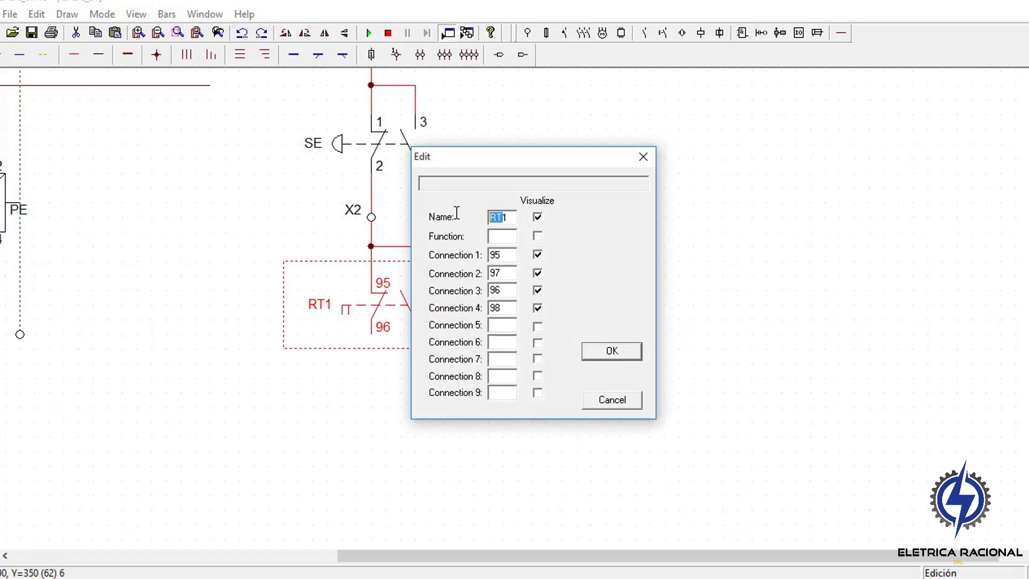
type("Q11")
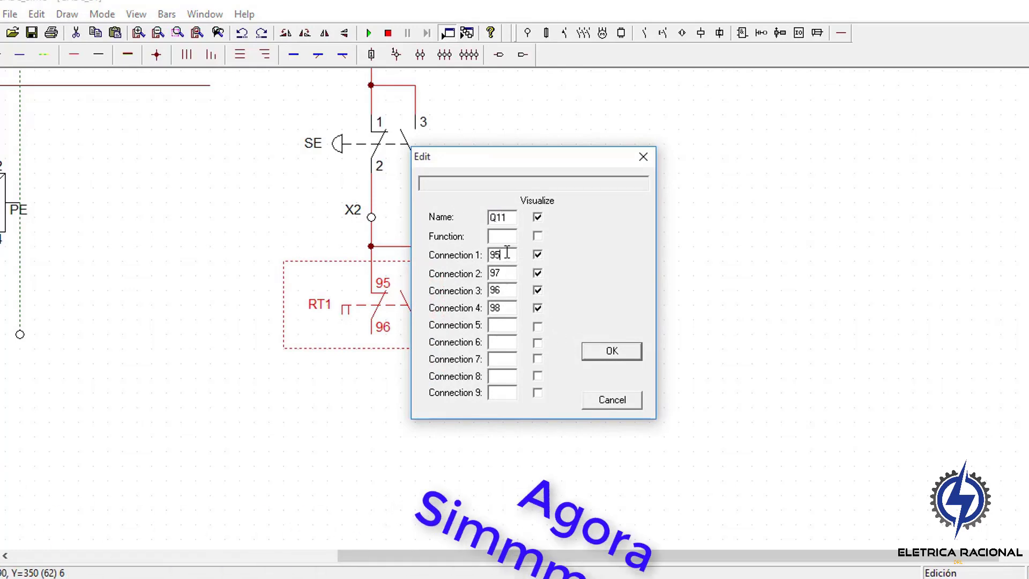
left_click_drag(507, 253, 460, 253)
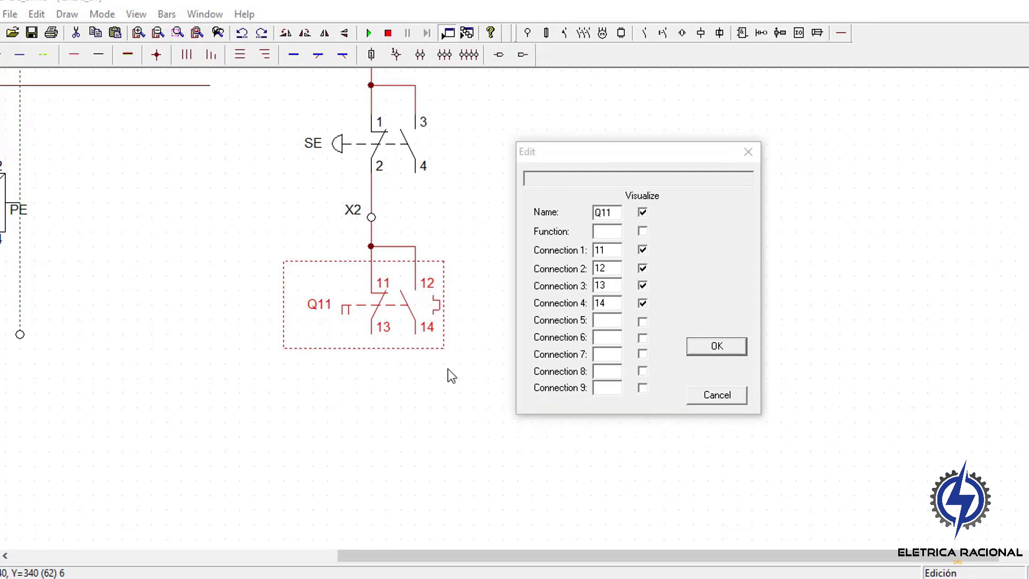
left_click(714, 348)
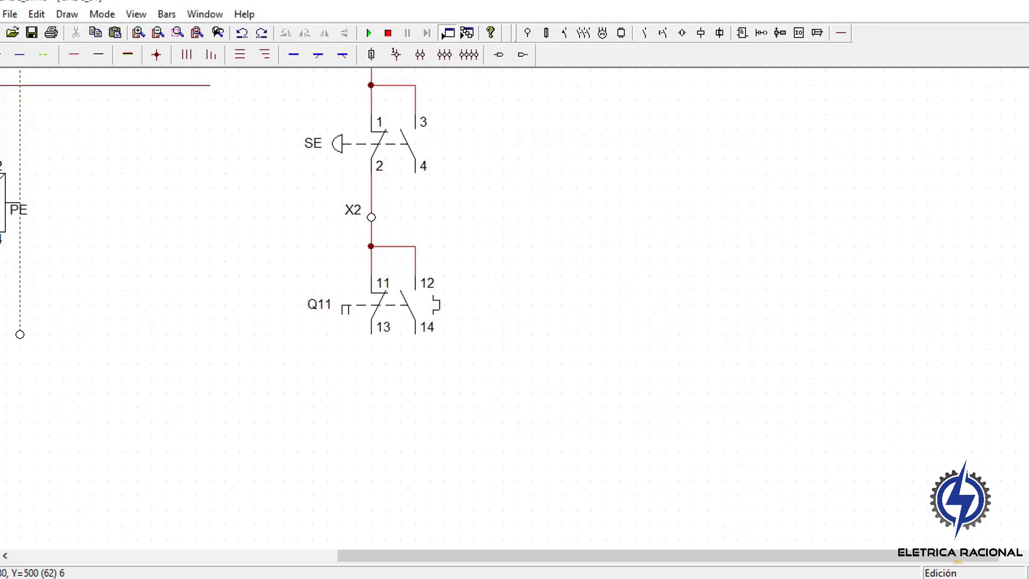
Renumber Q11's contacts by setting connection 2 to 13 and connection 3 to 12
left_click_drag(487, 559, 178, 555)
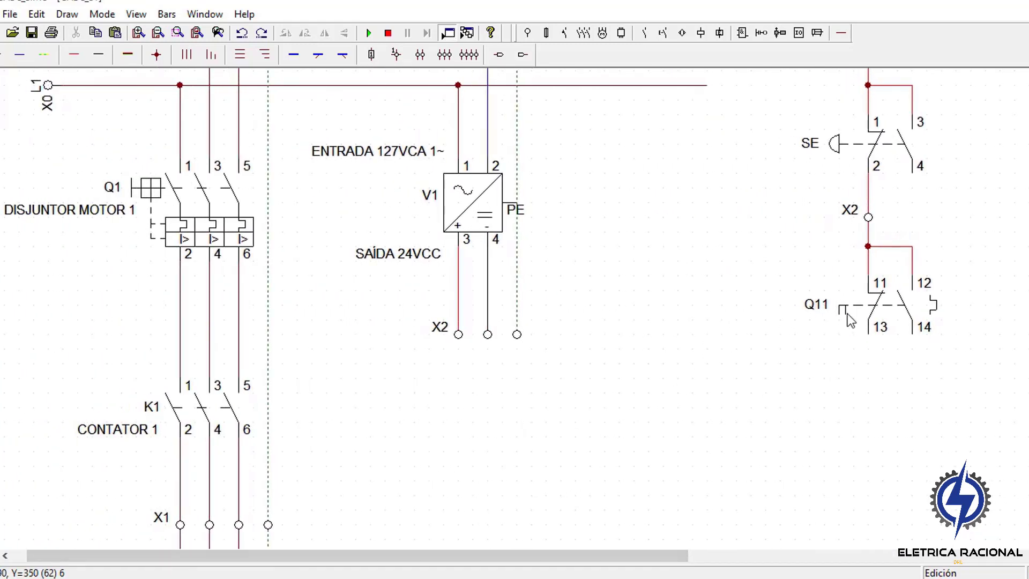
double_click(918, 311)
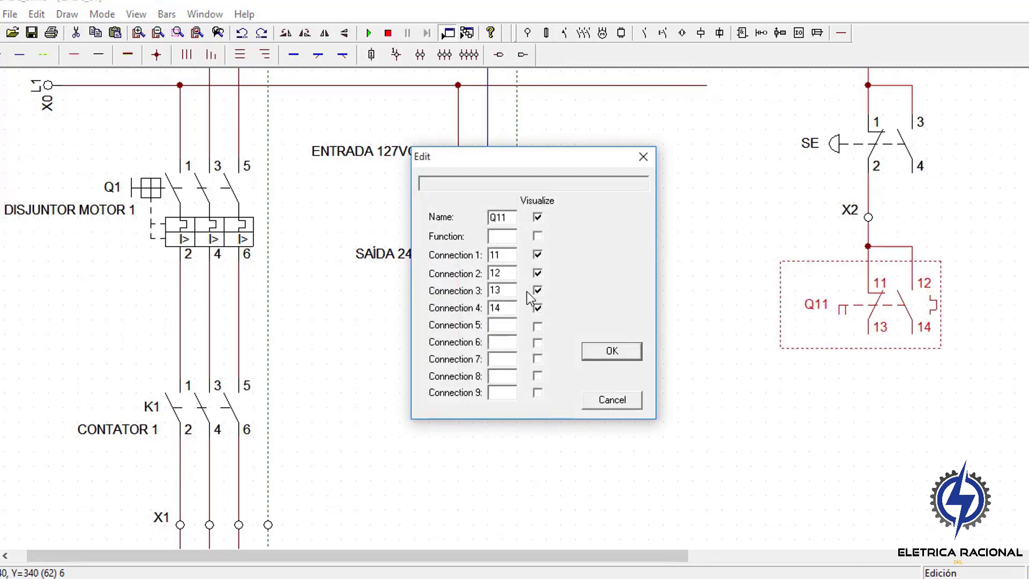
key("BackSpace")
key("Return")
left_click(755, 356)
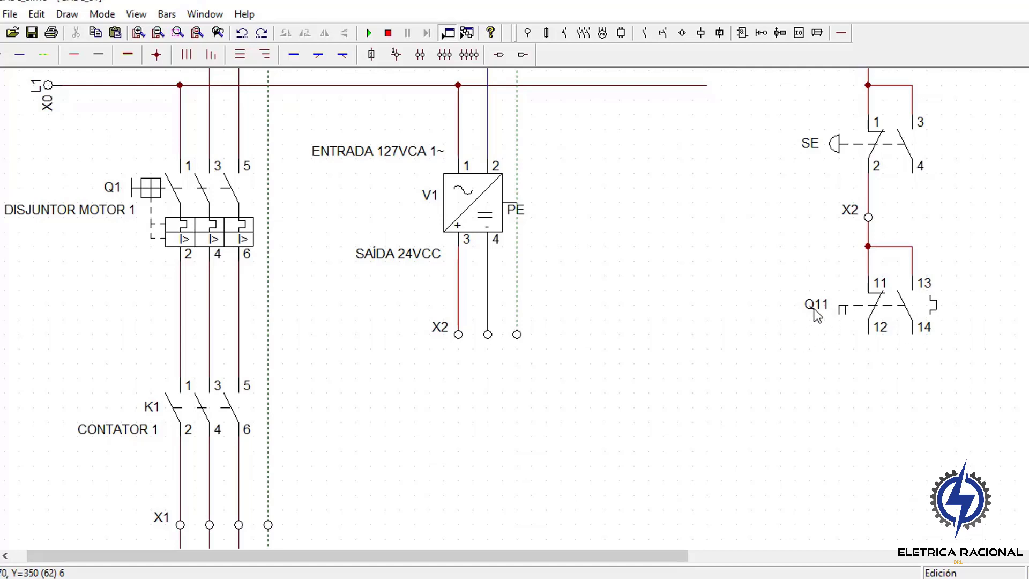
Choose a round terminal for placement below Q11 and turn on the auxiliary lines cursor in the settings
left_click_drag(631, 549, 996, 560)
left_click(400, 59)
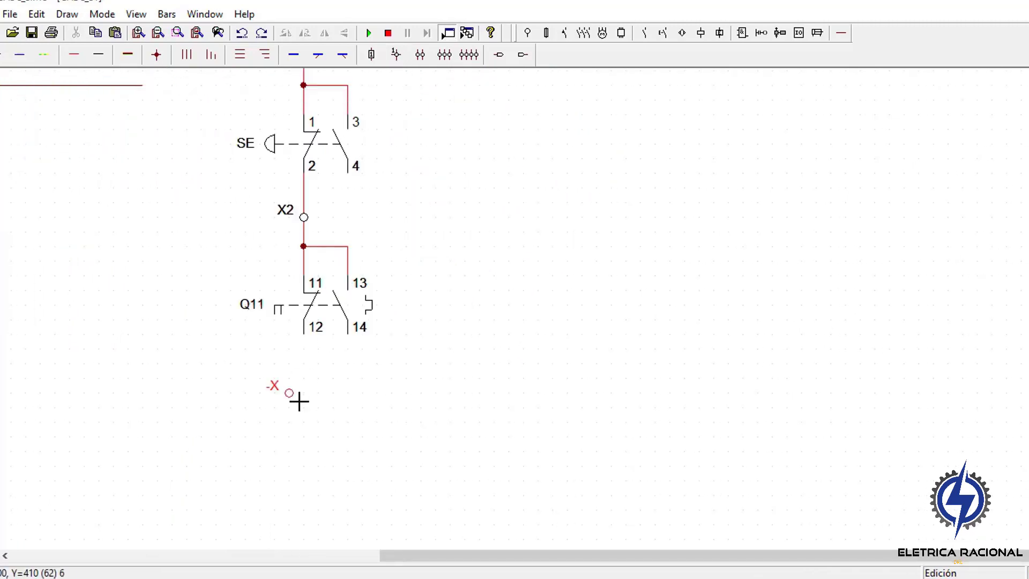
scroll(204, 198, "down", 1)
left_click(157, 33)
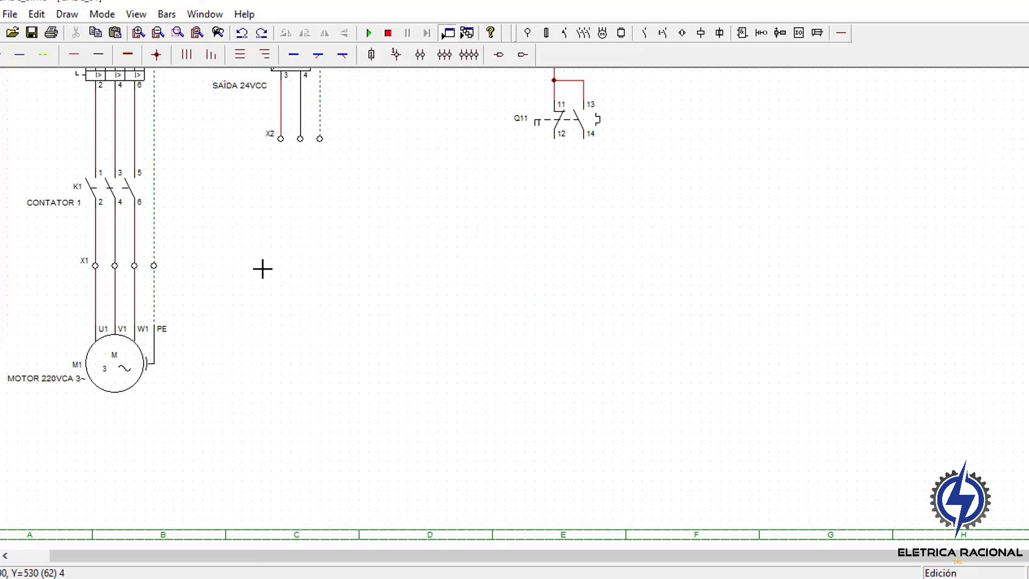
left_click(10, 14)
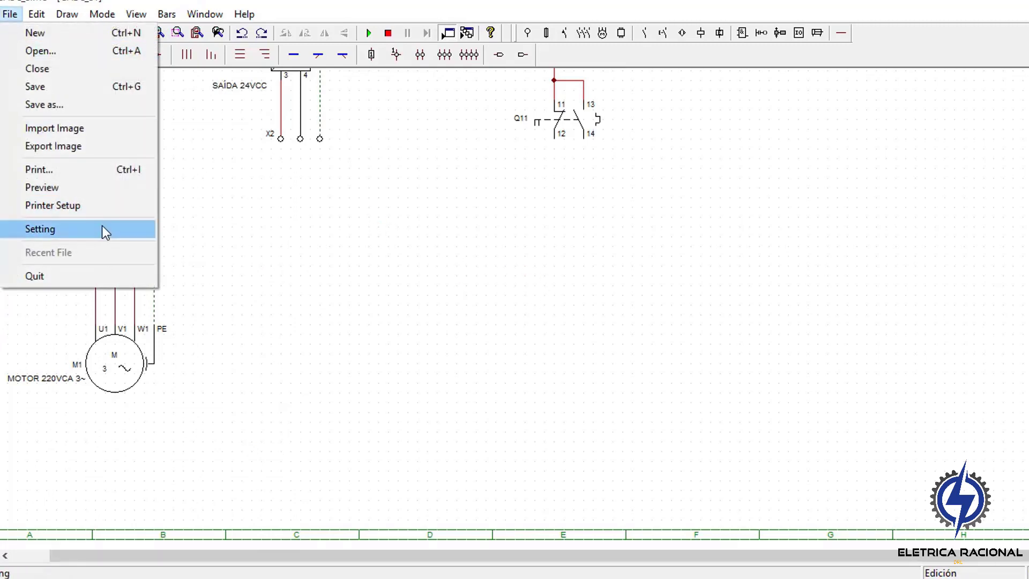
left_click(102, 227)
left_click(426, 427)
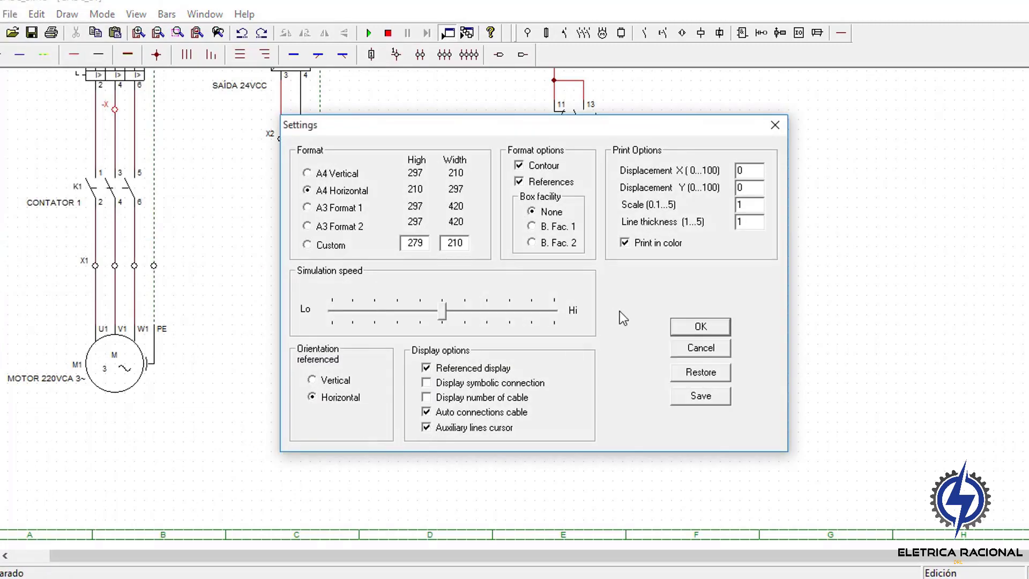
left_click(697, 328)
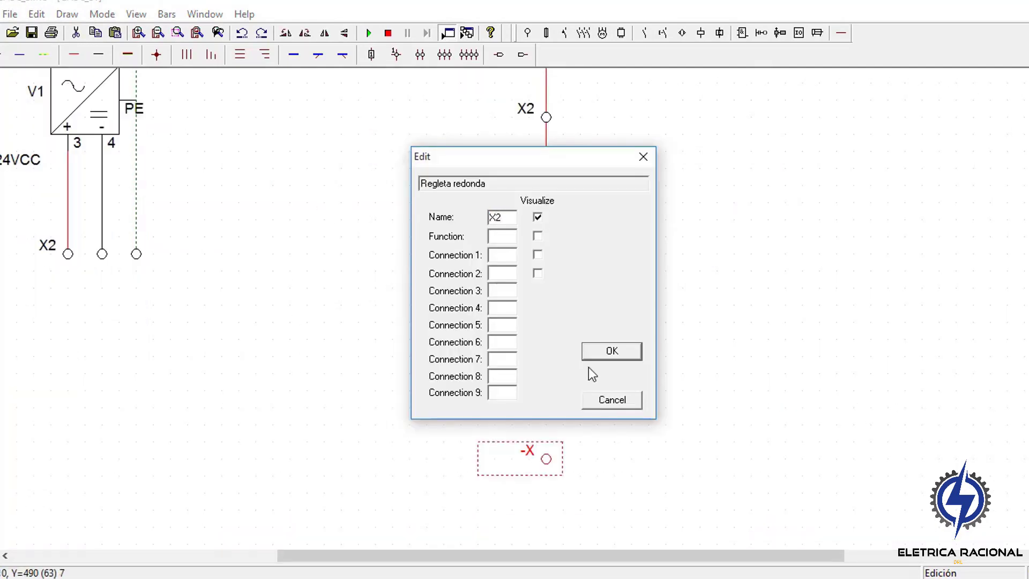
Name the round terminal below Q11's contact 12 X2, and run an active wire from contact 12 through it and a short way below
left_click(611, 352)
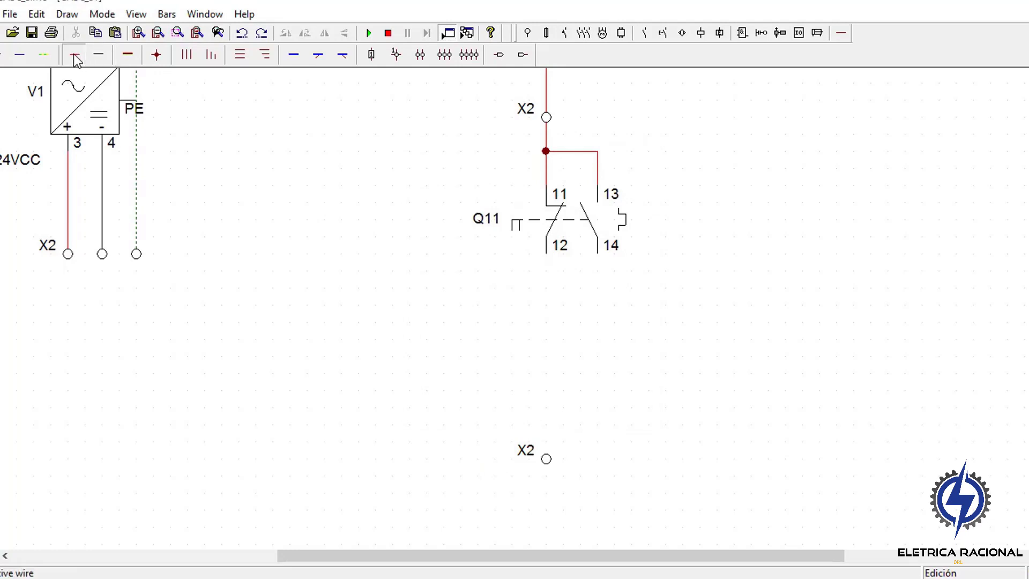
left_click_drag(546, 253, 563, 459)
scroll(445, 472, "down", 3)
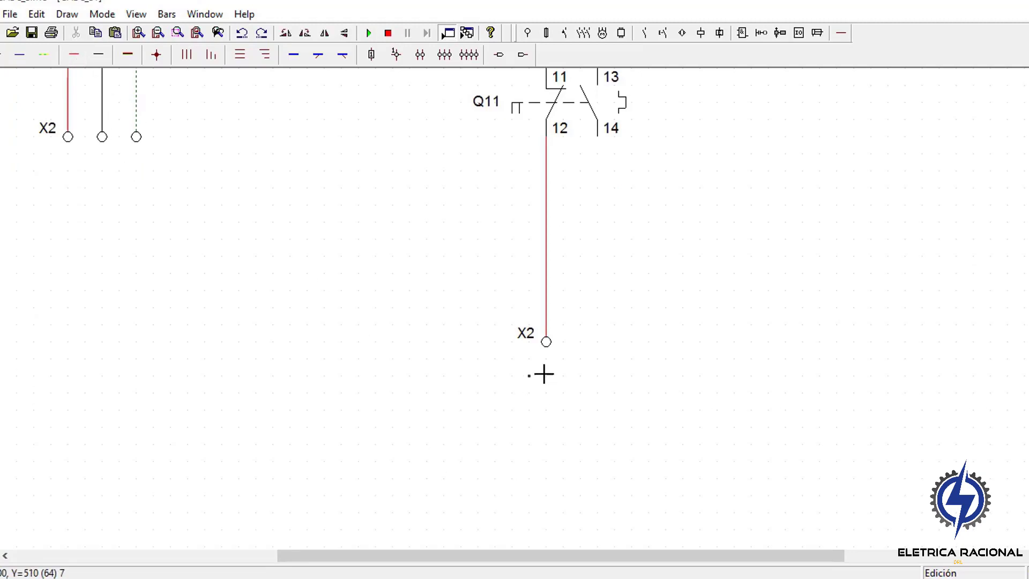
left_click_drag(552, 367, 561, 426)
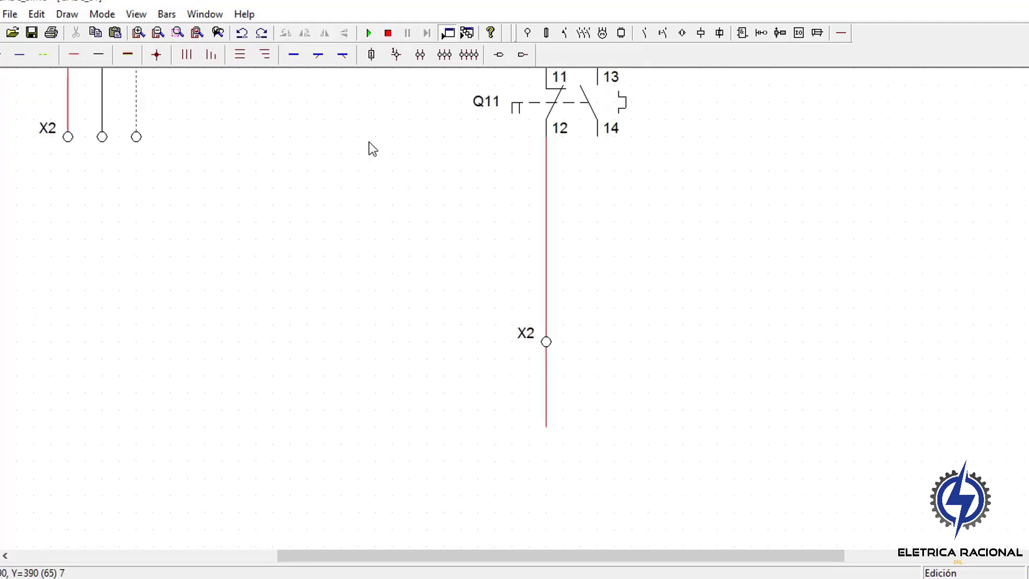
Place a flashing signal lamp at the end of the wire below the lowest X2 terminal, coloured red and named H1
left_click(701, 34)
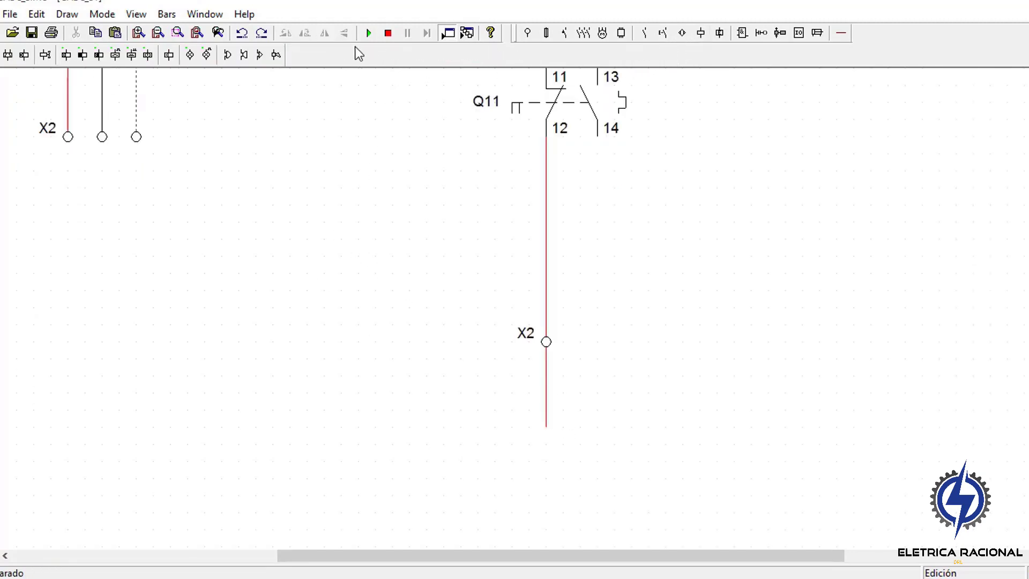
left_click(214, 53)
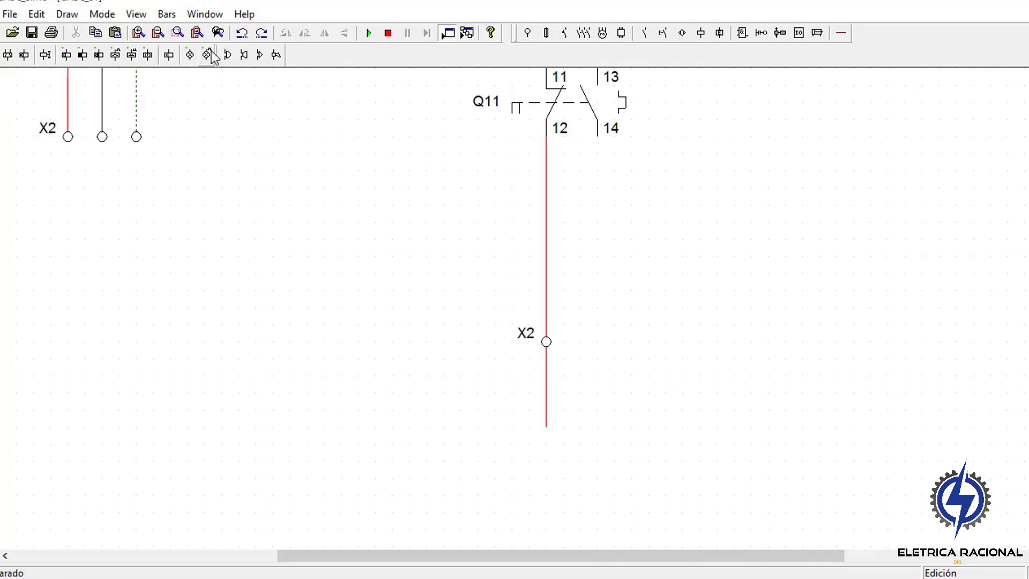
left_click(559, 436)
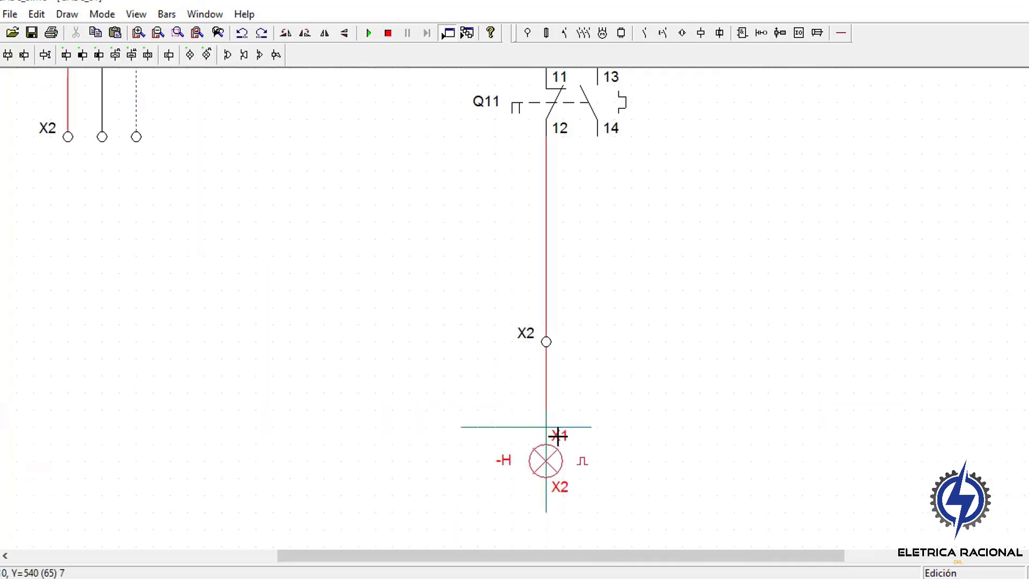
double_click(564, 471)
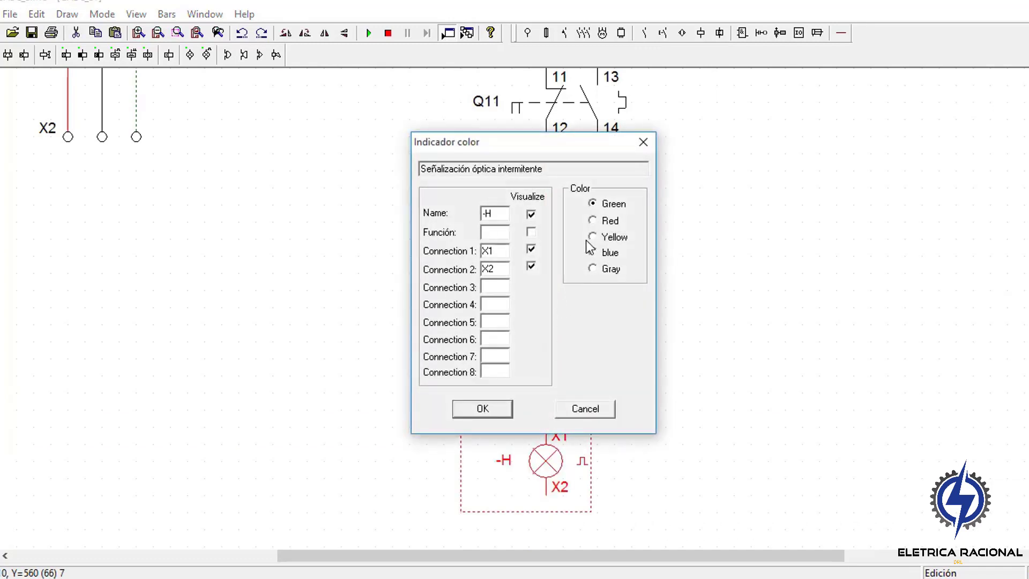
left_click(592, 220)
left_click_drag(508, 216, 436, 217)
key("Return")
left_click(834, 420)
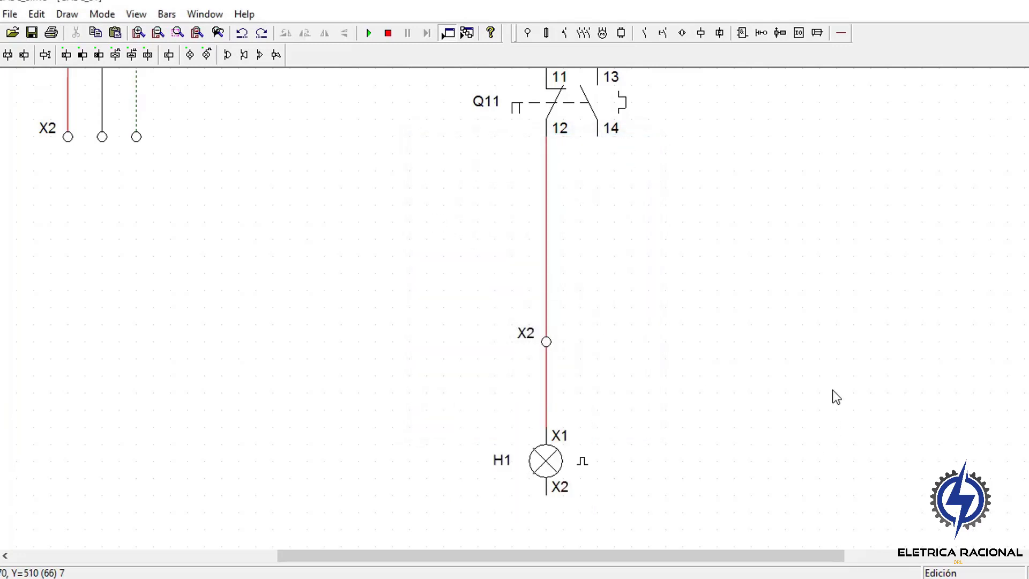
Place a rotated negative supply terminal below and beside H1, and connect it to H1's contact X2 with black wire
scroll(833, 391, "down", 5)
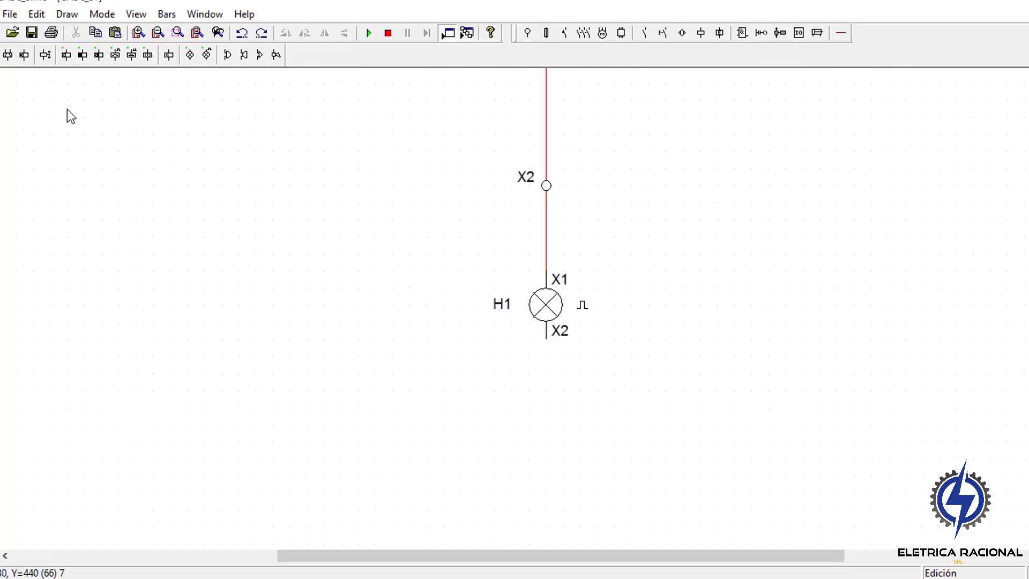
left_click(545, 35)
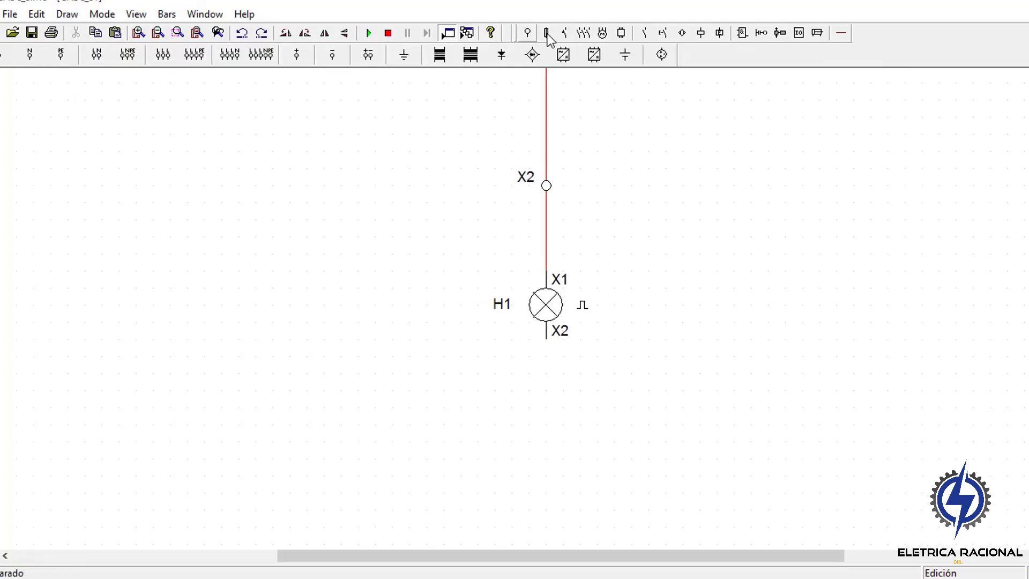
left_click(286, 33)
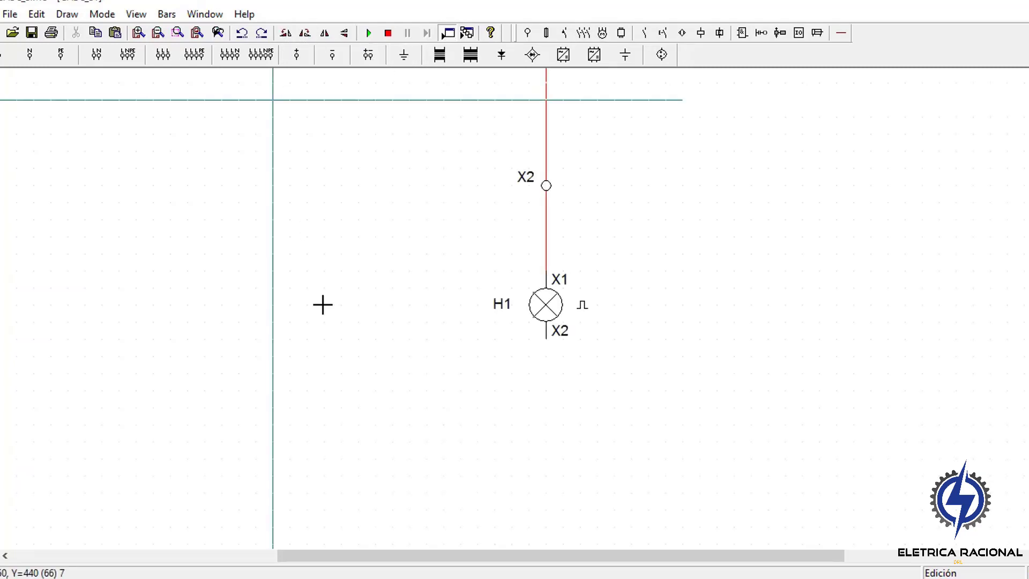
left_click(178, 33)
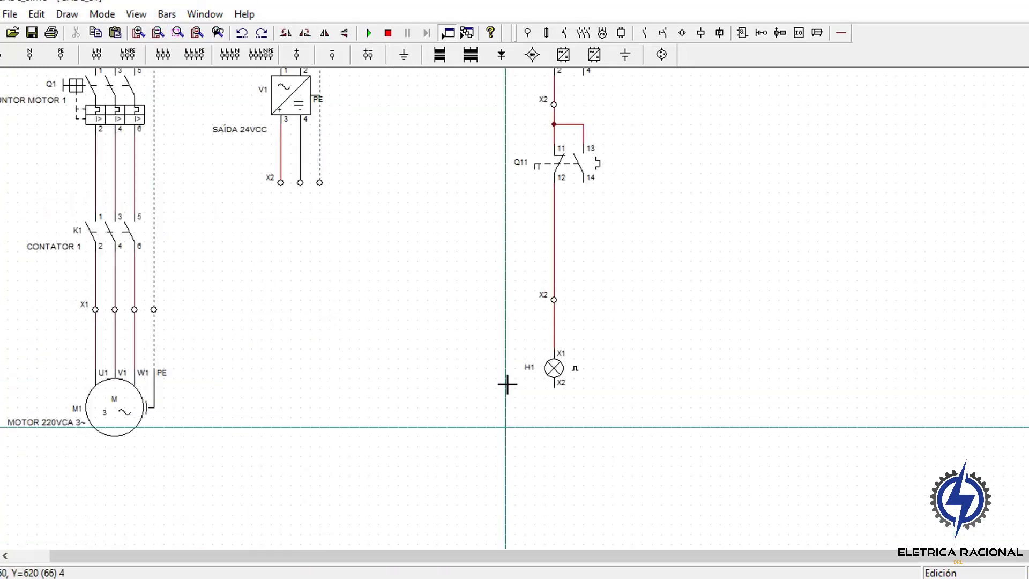
scroll(507, 385, "up", 1)
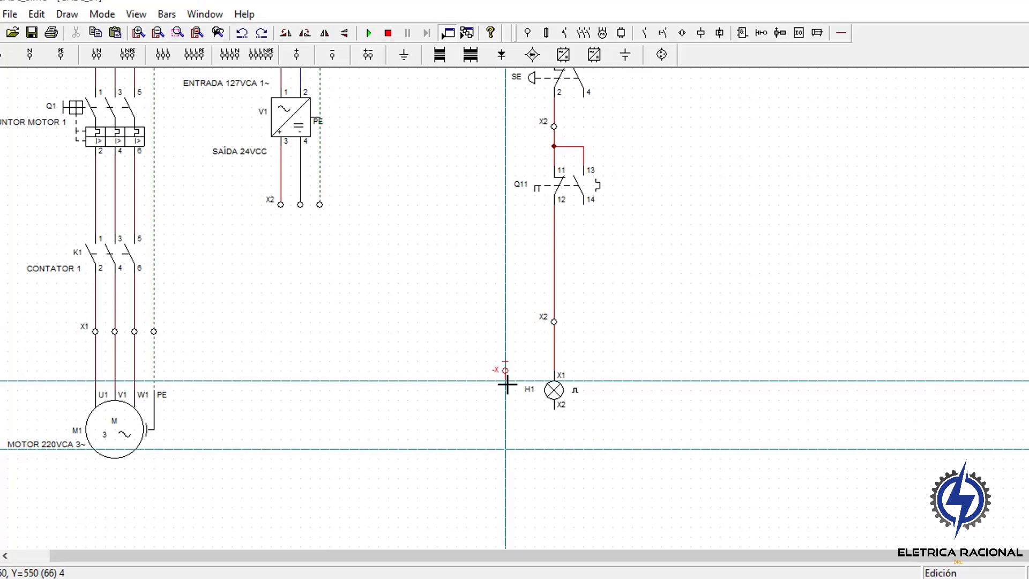
left_click(232, 49)
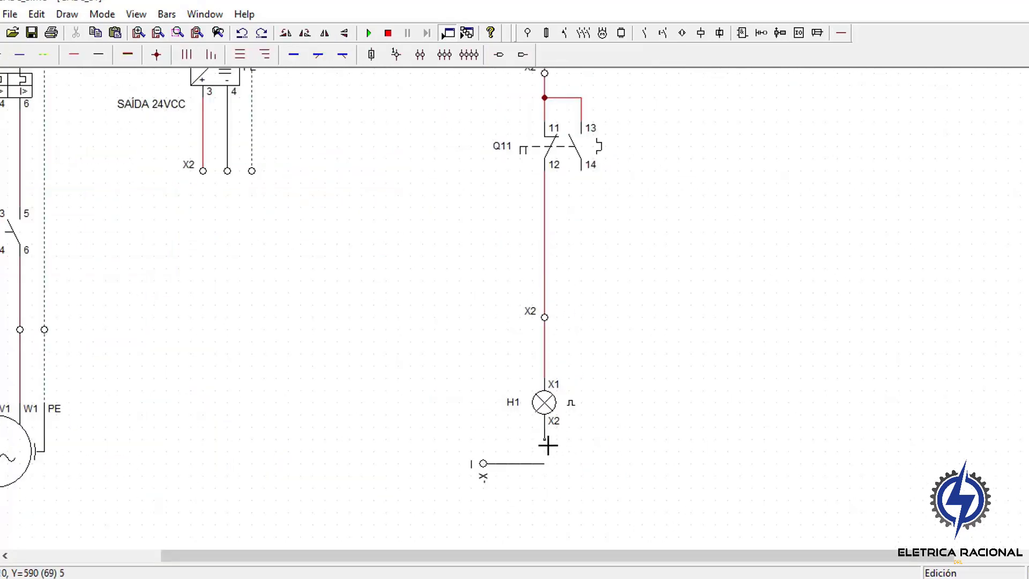
left_click(547, 443)
Place a normally closed push button below Q11, to the right of the wire between contact 12 and X2
scroll(646, 419, "up", 4)
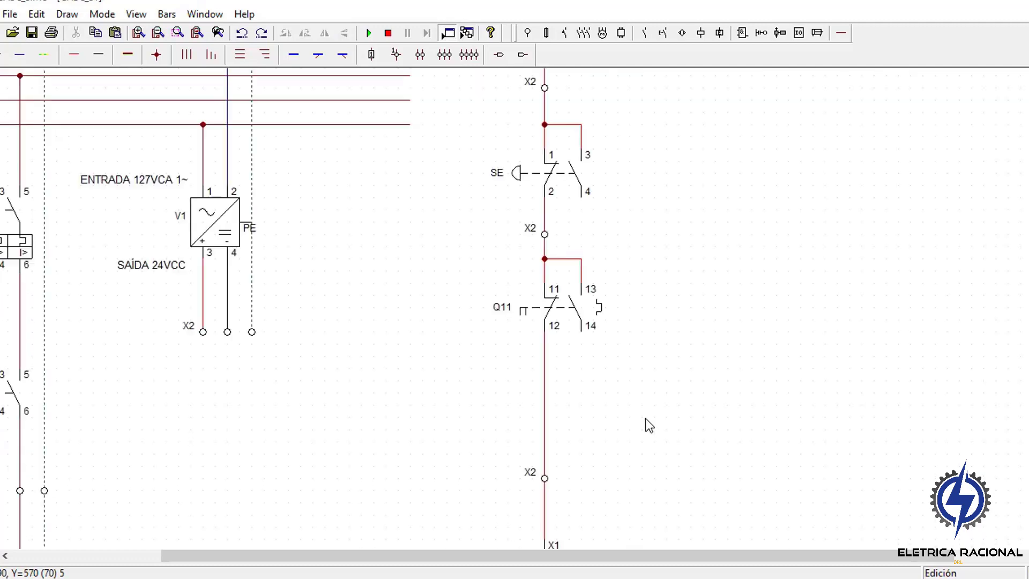
scroll(645, 419, "up", 3)
scroll(645, 418, "down", 1)
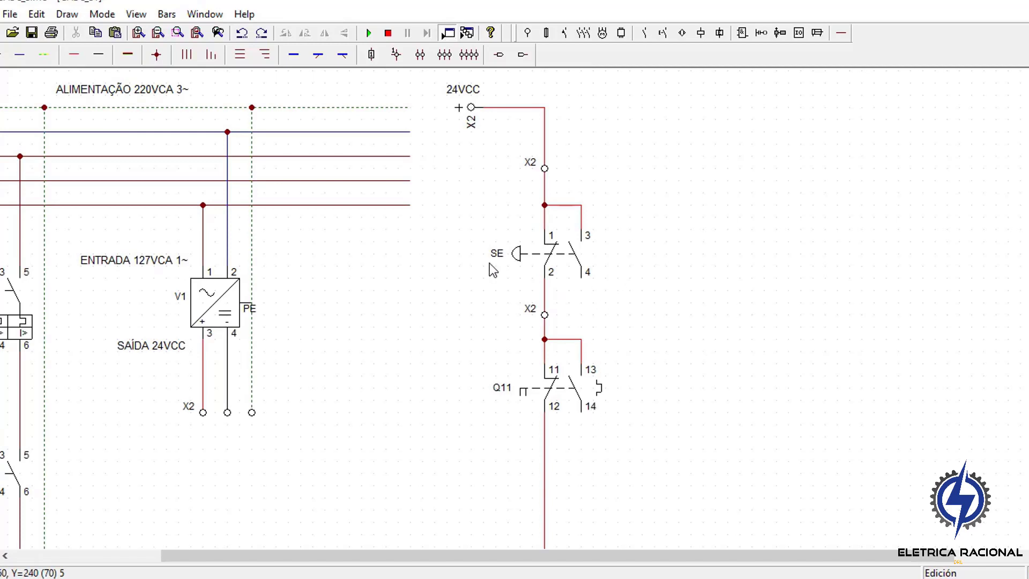
scroll(496, 274, "down", 1)
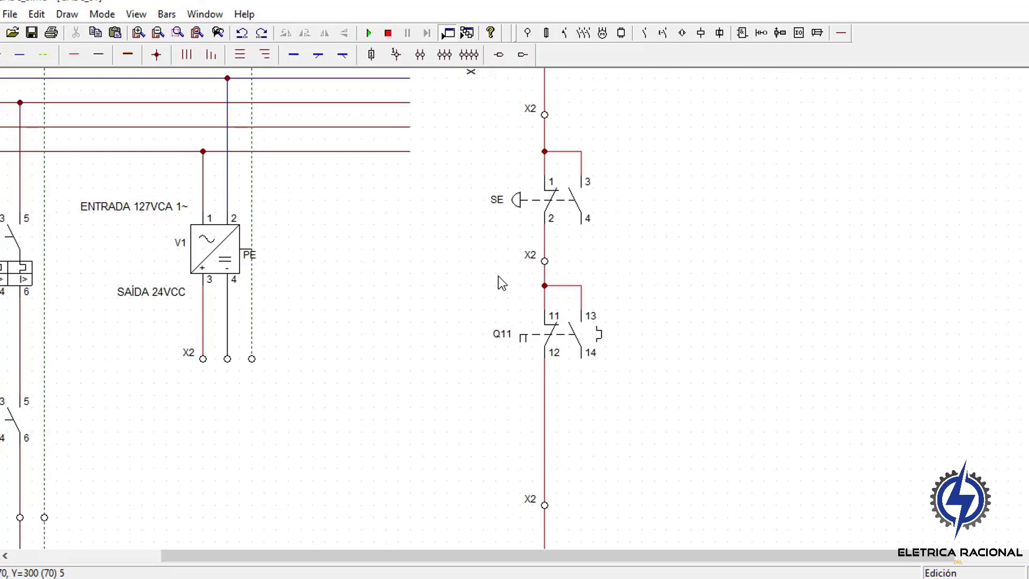
scroll(500, 283, "down", 1)
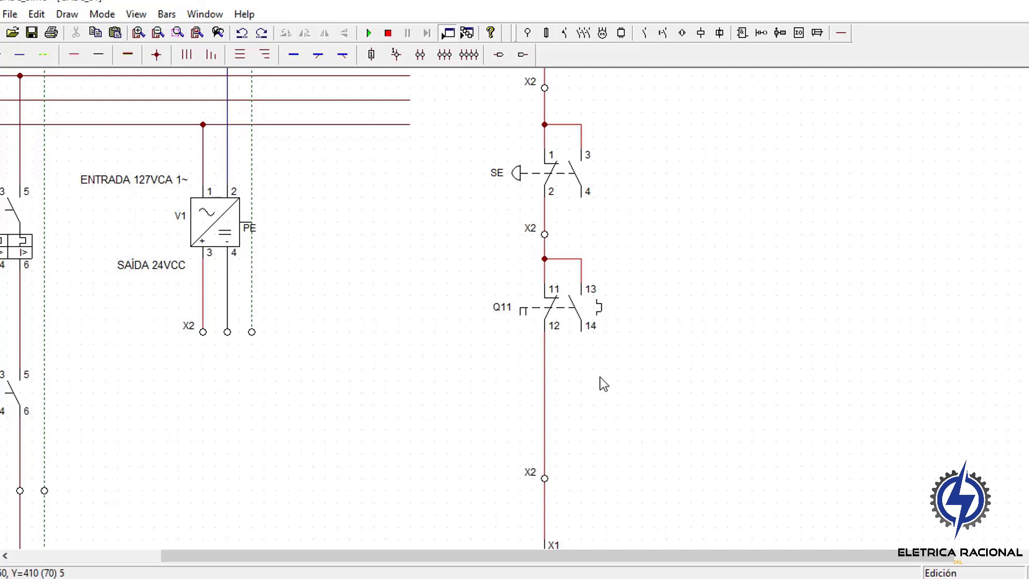
scroll(603, 384, "down", 1)
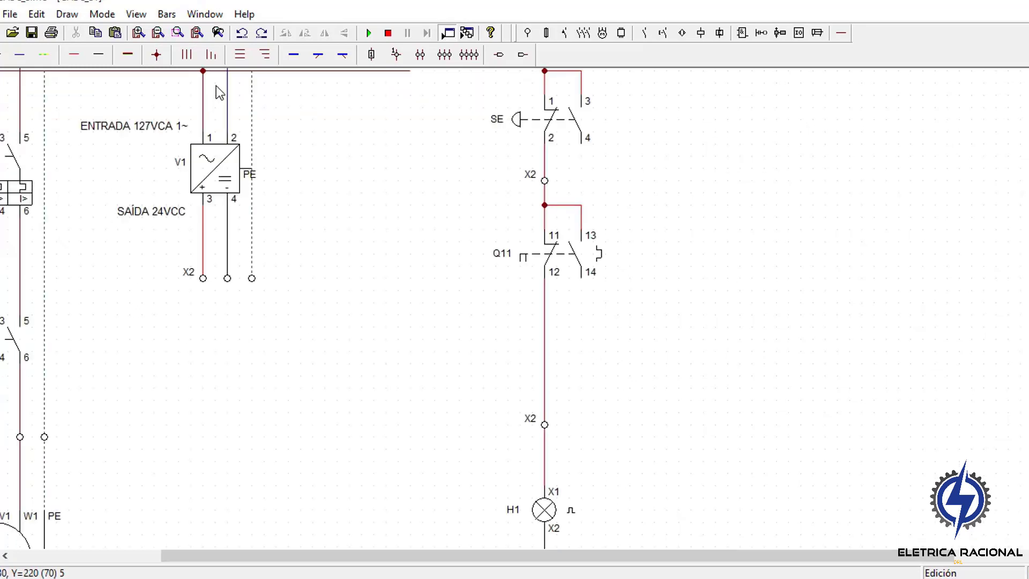
left_click(657, 36)
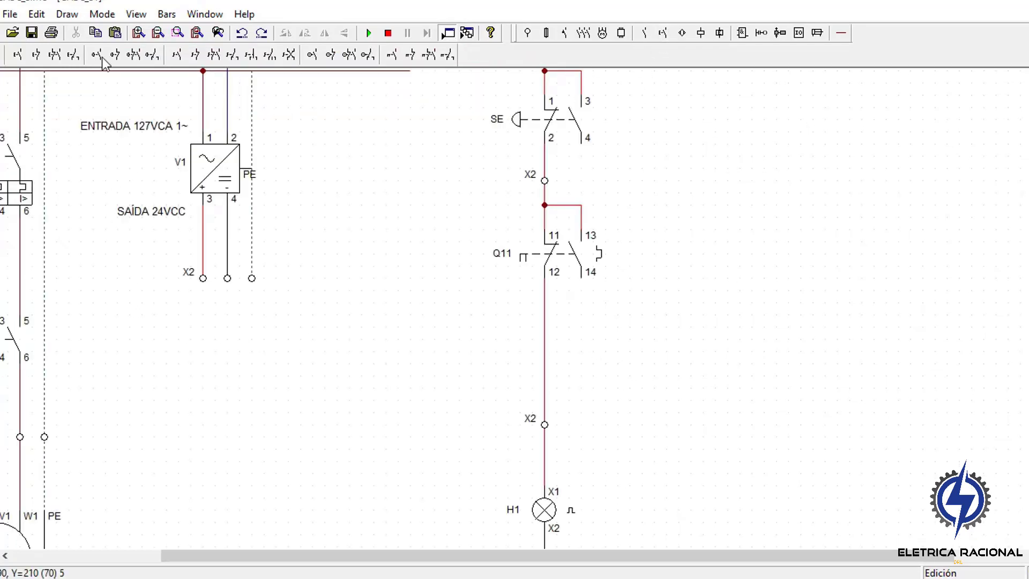
left_click(36, 56)
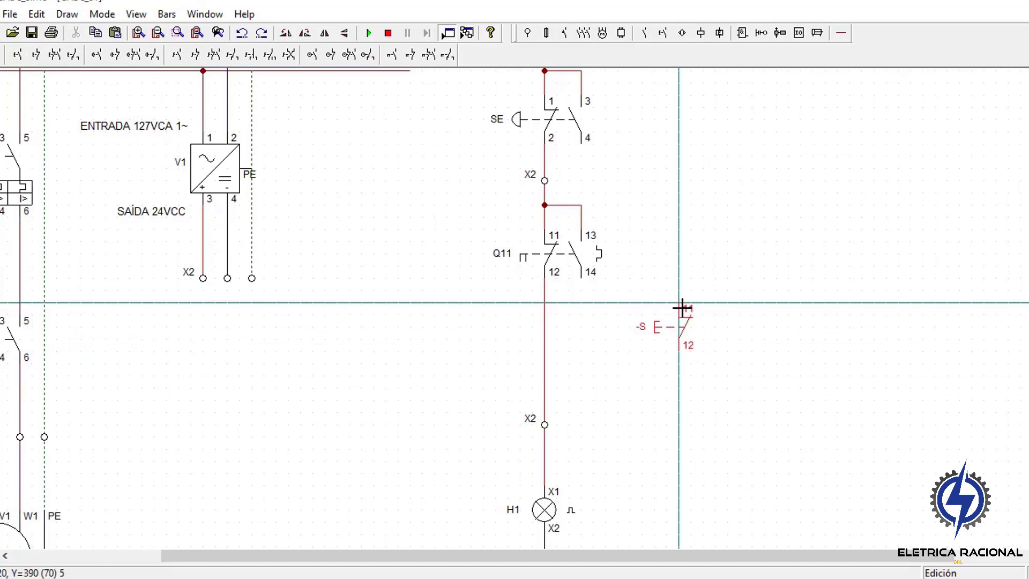
left_click(681, 331)
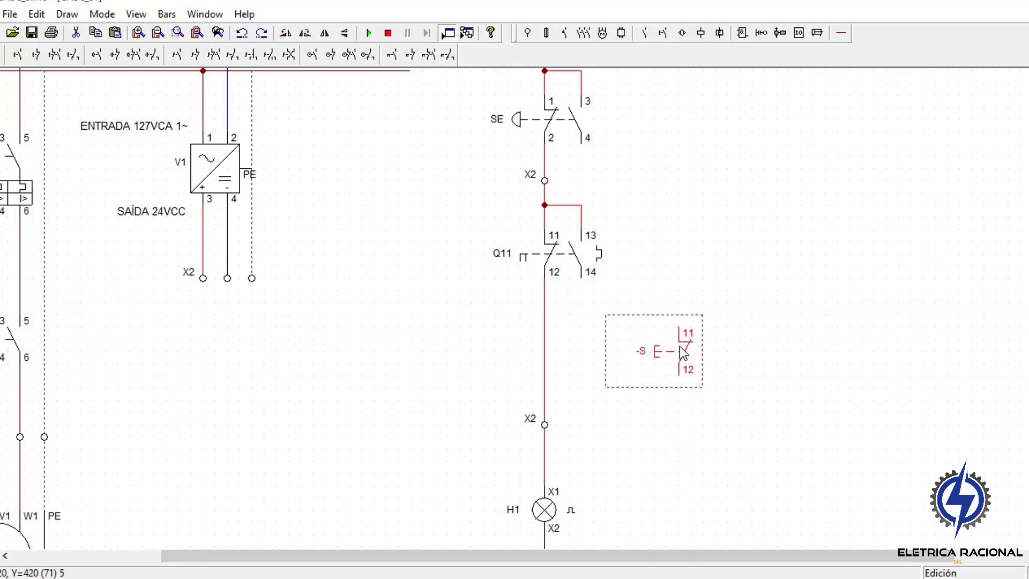
Place a normally open push button directly below the normally closed one, aligned with it
left_click(861, 349)
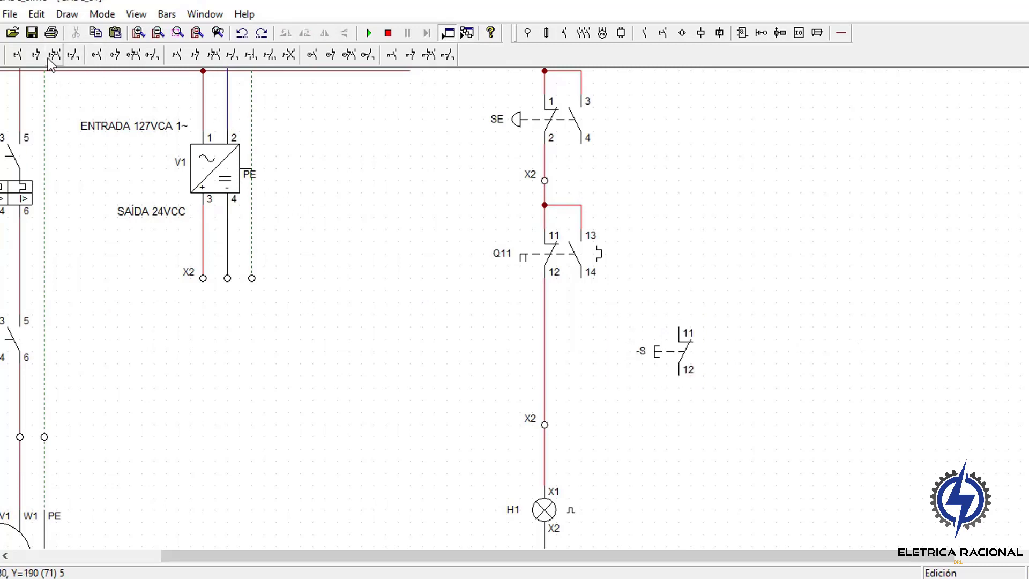
left_click(19, 55)
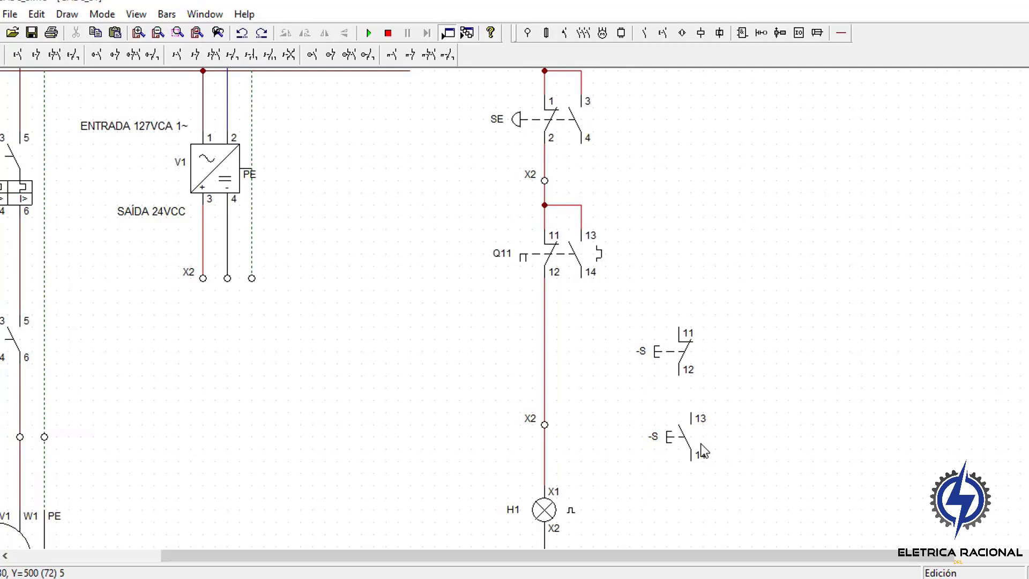
left_click_drag(695, 445, 683, 445)
left_click(745, 433)
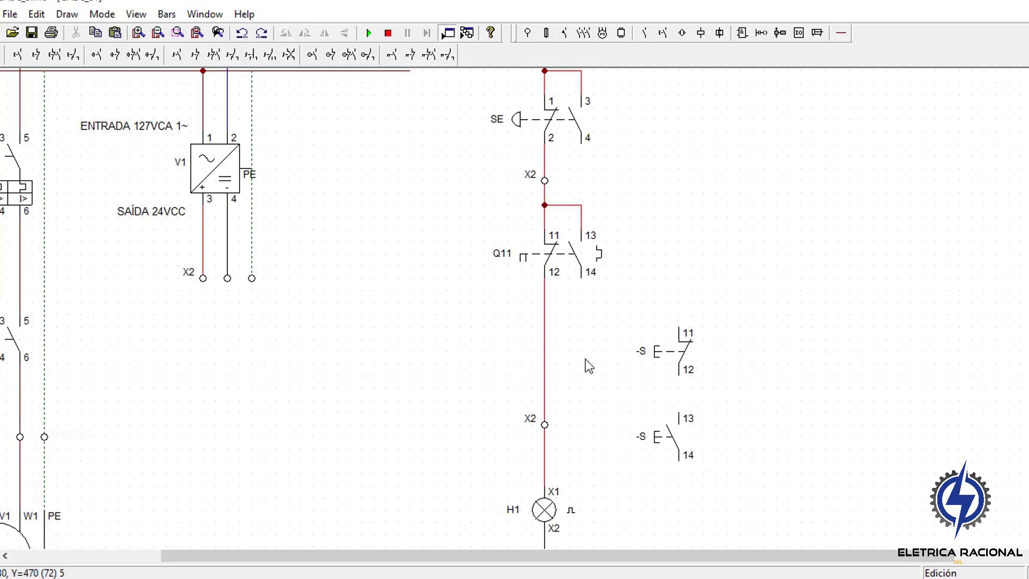
Place a normally open auxiliary contact to the right of the normally open push button
left_click(651, 37)
left_click(4, 56)
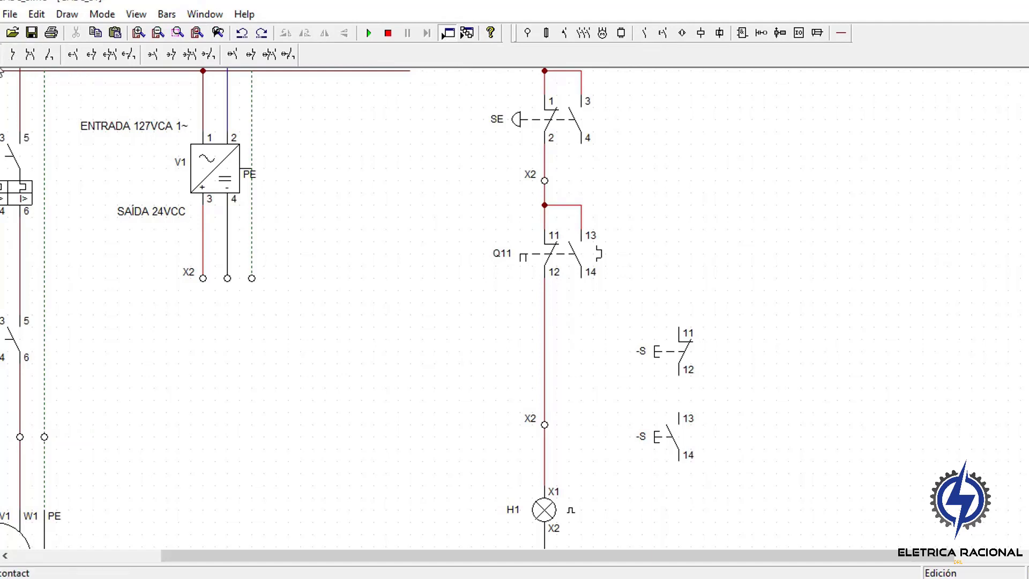
left_click(748, 416)
Place a relay coil below the normally open push button, in line with it and level with H1
scroll(747, 416, "down", 2)
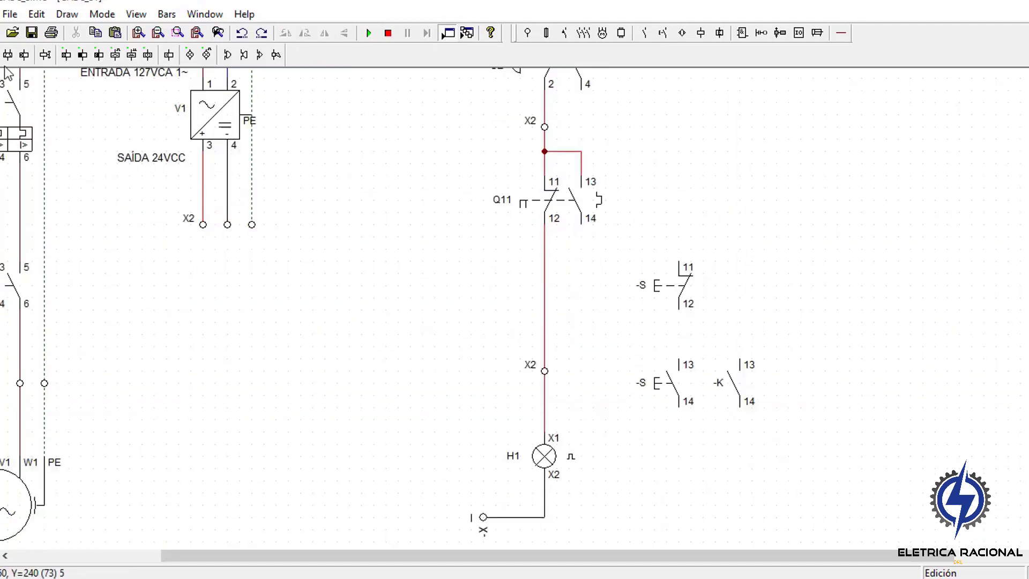
left_click(622, 33)
left_click(8, 54)
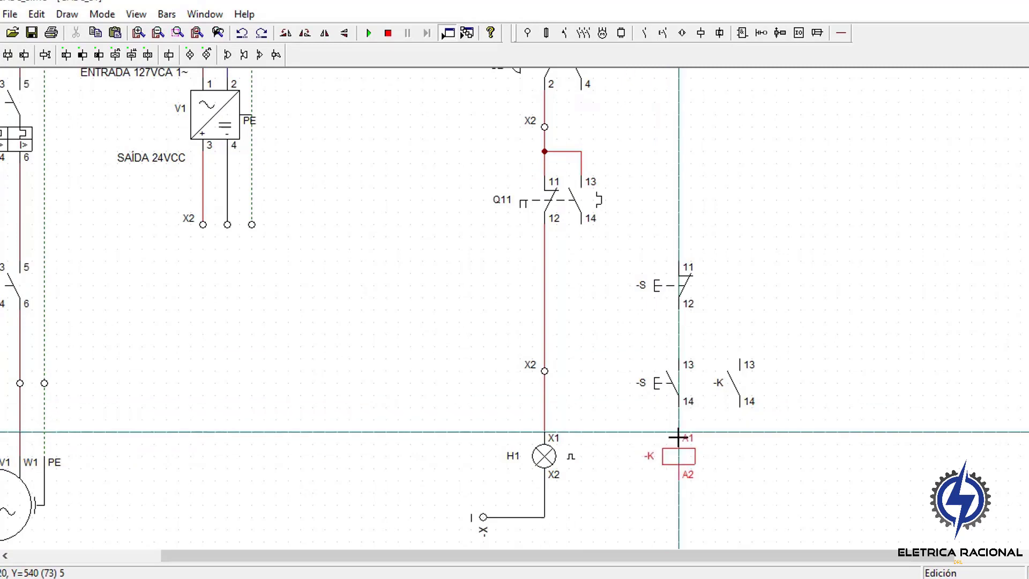
left_click(679, 438)
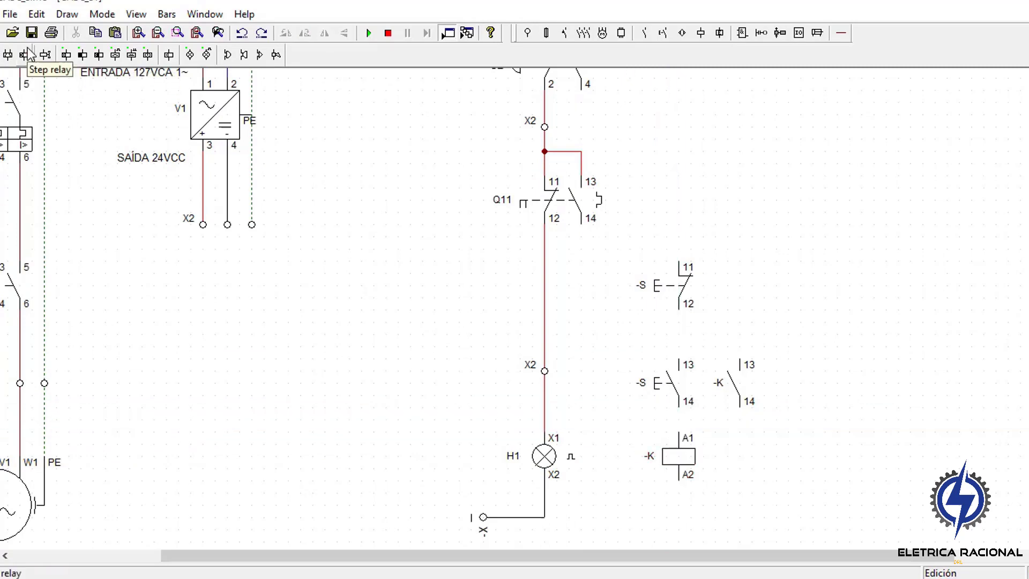
Place two signal lamps side by side to the right of the relay coil, level with it
left_click(173, 56)
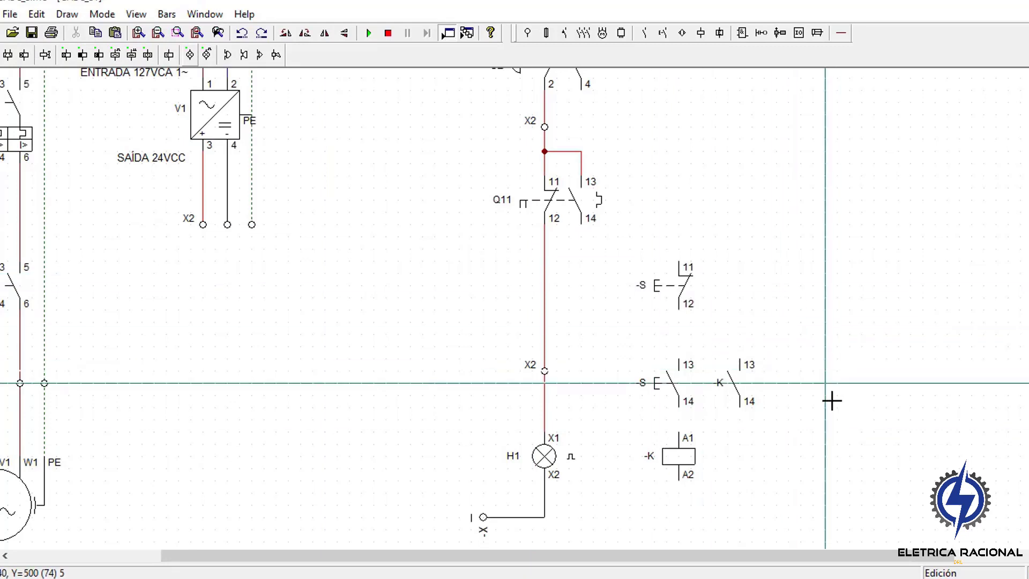
left_click(825, 432)
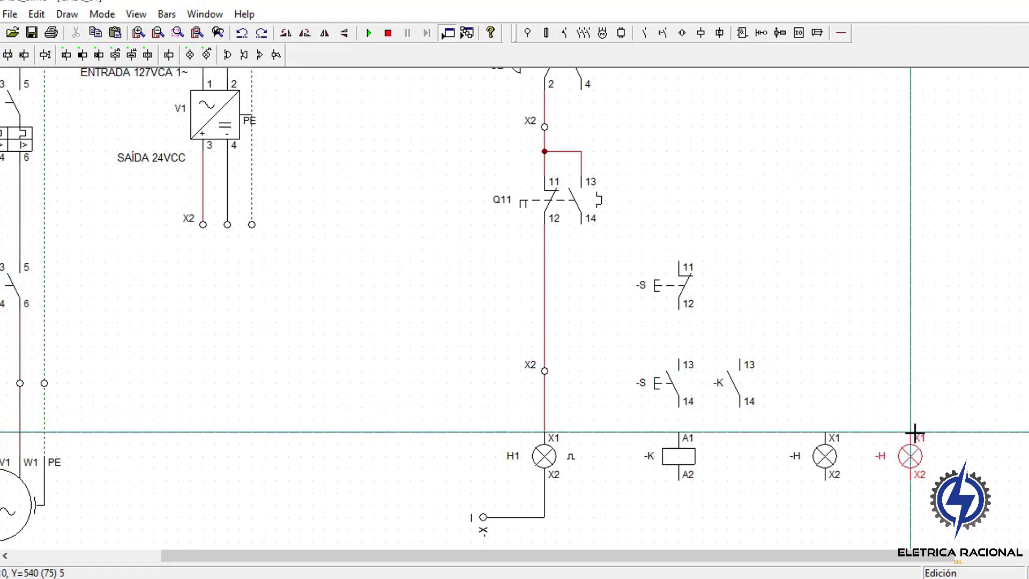
left_click(914, 432)
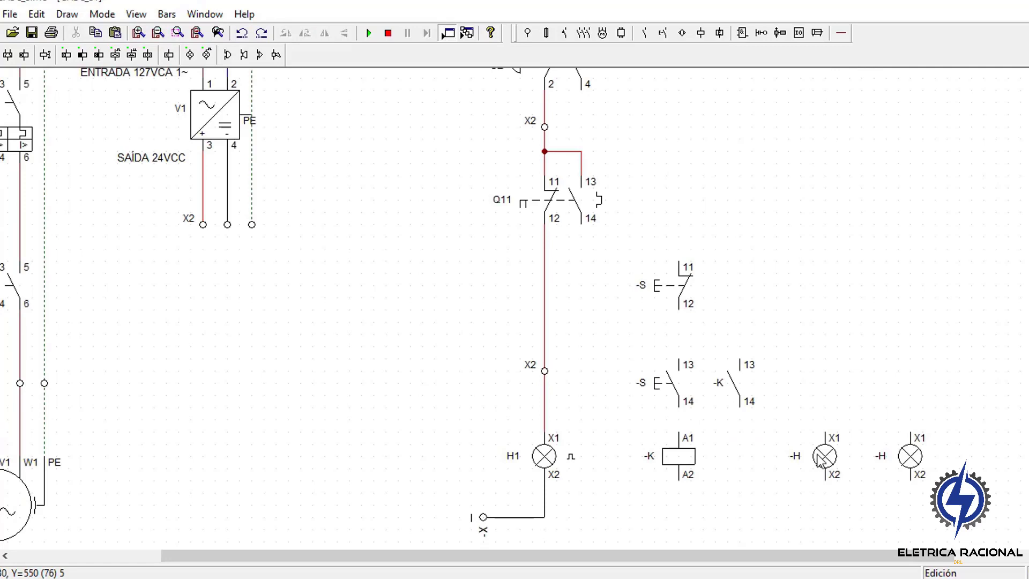
Move the push buttons and the auxiliary contact up, leaving more room above the relay coil
scroll(701, 465, "right", 3)
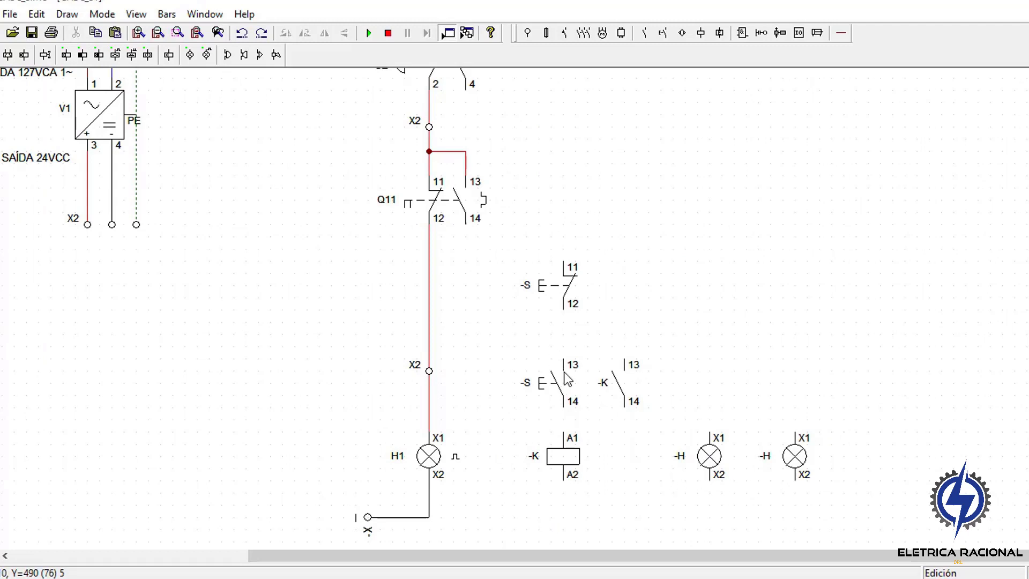
left_click_drag(567, 379, 624, 385)
Run an active wire from Q11's contact 14 down and to the right, and place a round terminal at its end
left_click(410, 101)
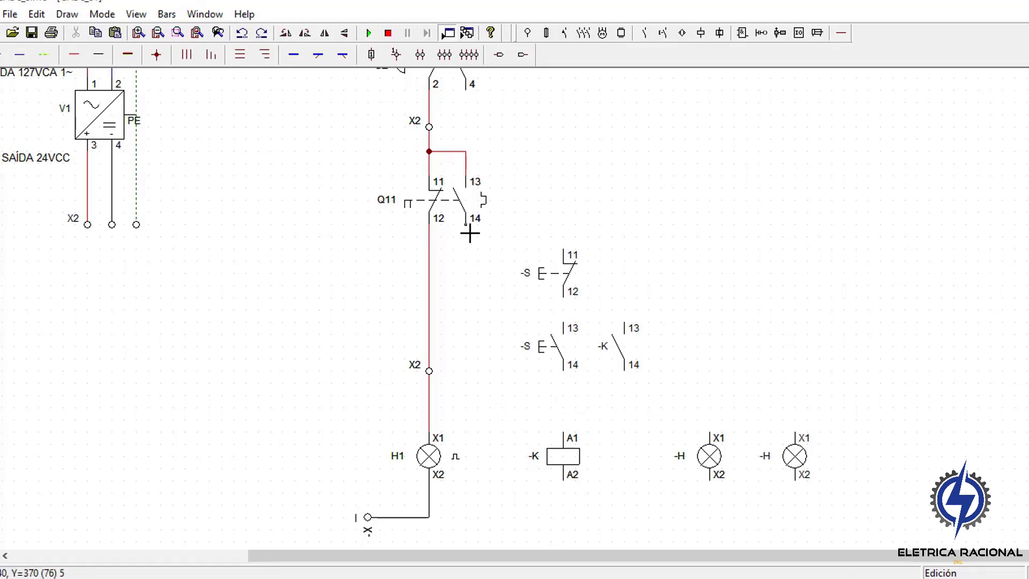
left_click_drag(470, 233, 514, 235)
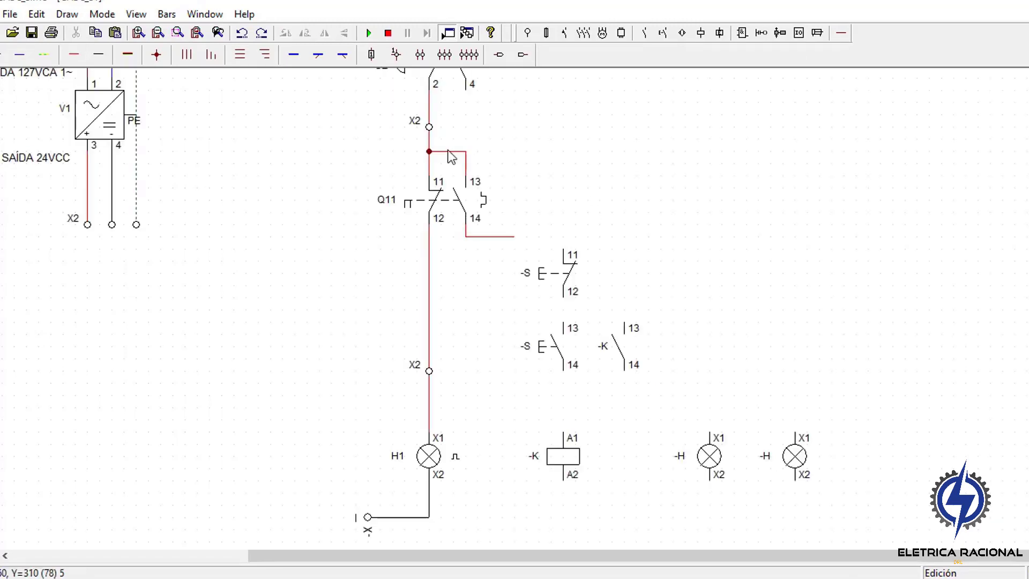
left_click(398, 56)
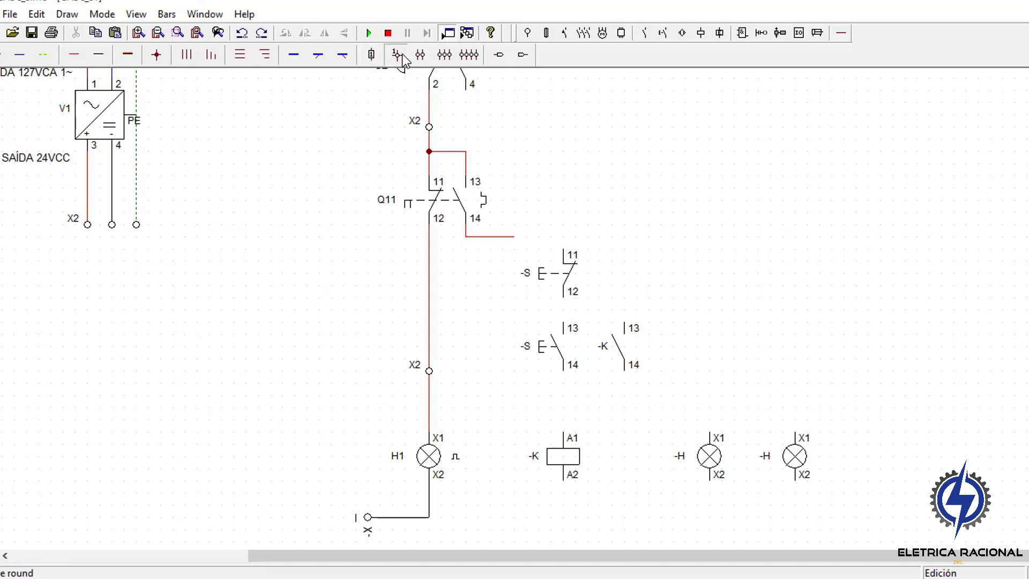
left_click(513, 239)
double_click(513, 239)
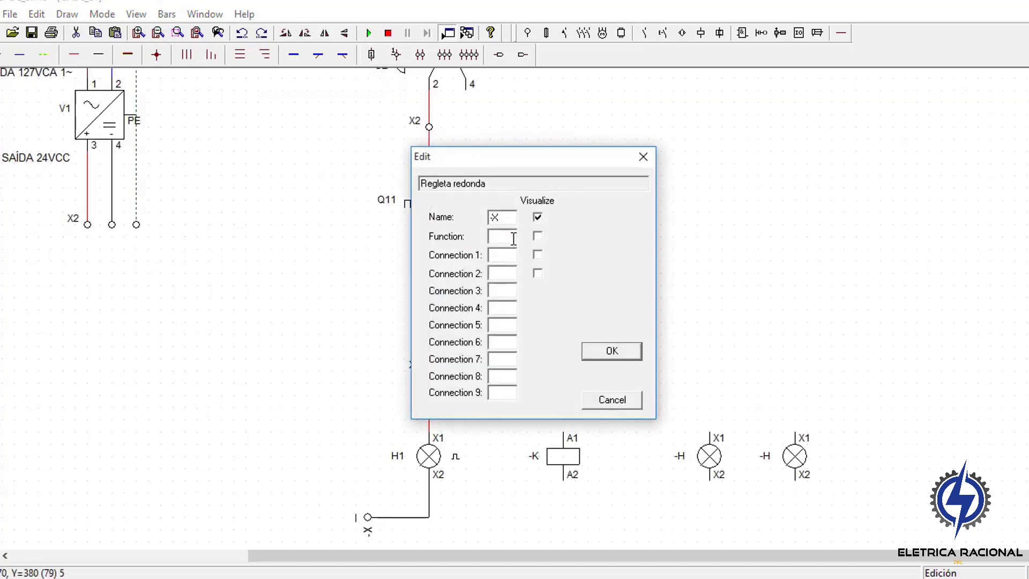
left_click(636, 353)
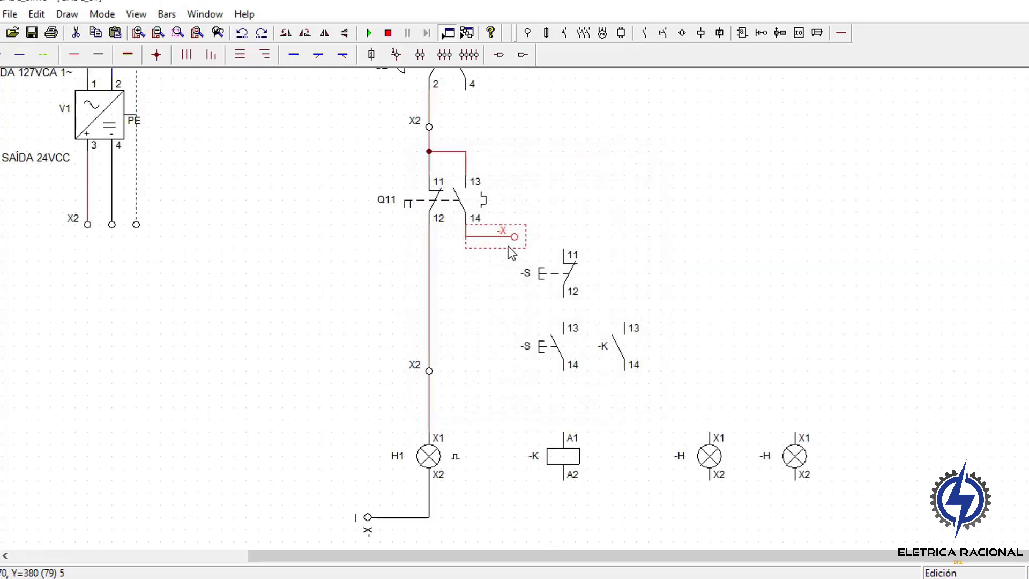
Name the new terminal X2 and wire it through the normally closed push button to contacts 13 of the normally open button and auxiliary contact
double_click(527, 239)
left_click_drag(510, 217, 356, 221)
key("Return")
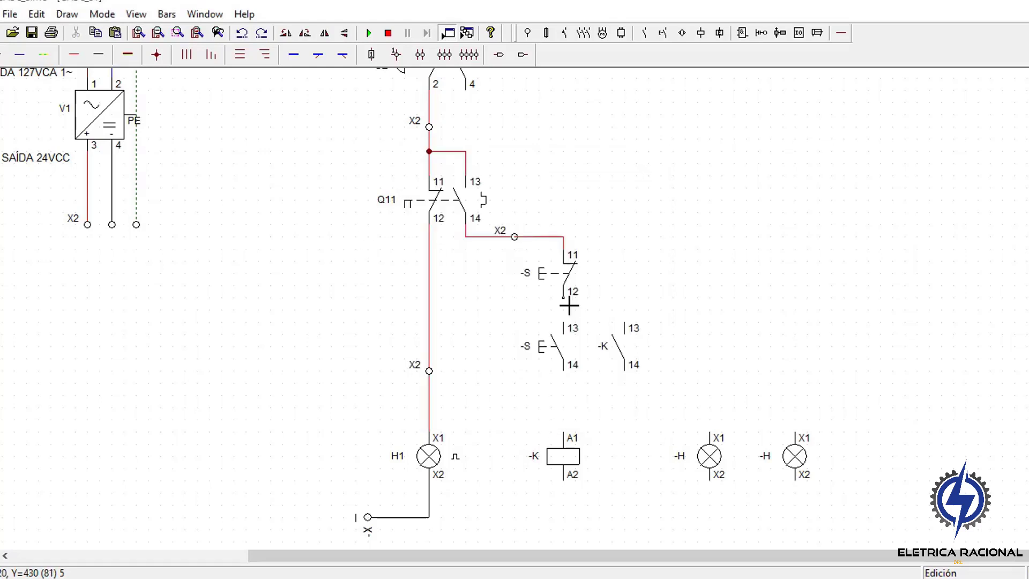
left_click_drag(563, 310, 625, 323)
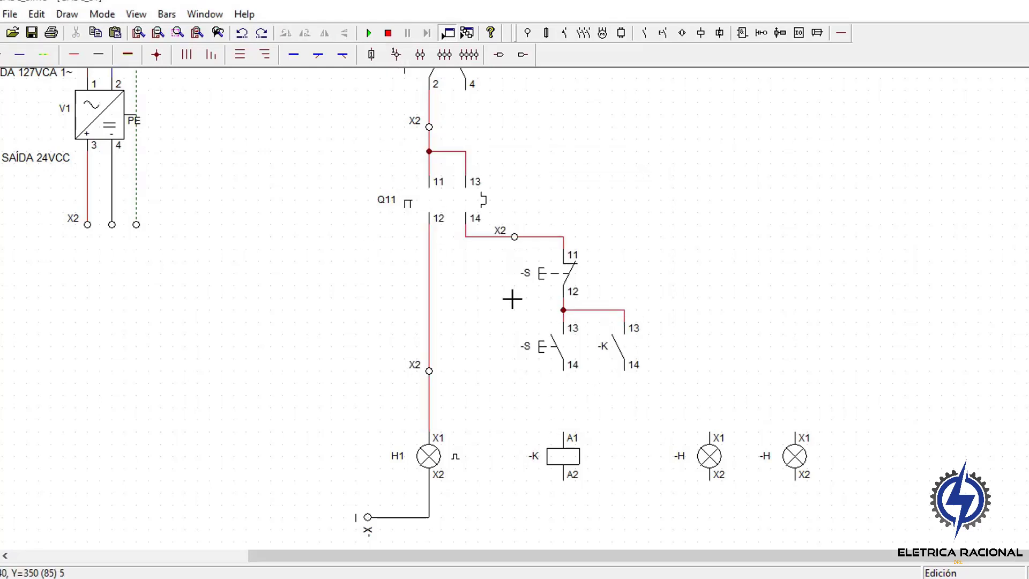
Place a round terminal between the normally open push button and the relay coil, and name it X2
left_click(564, 397)
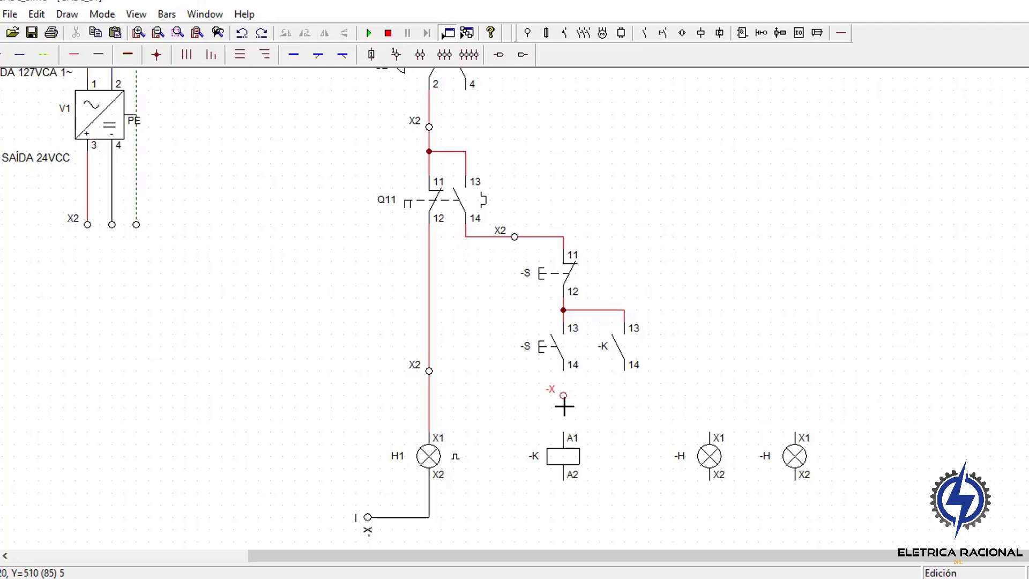
left_click_drag(565, 405, 565, 419)
double_click(563, 407)
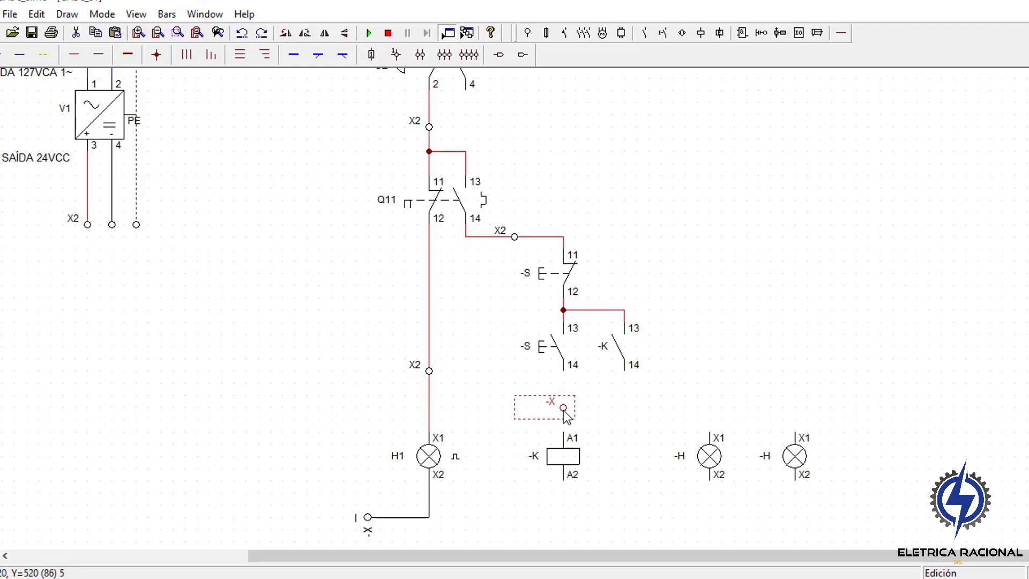
double_click(508, 223)
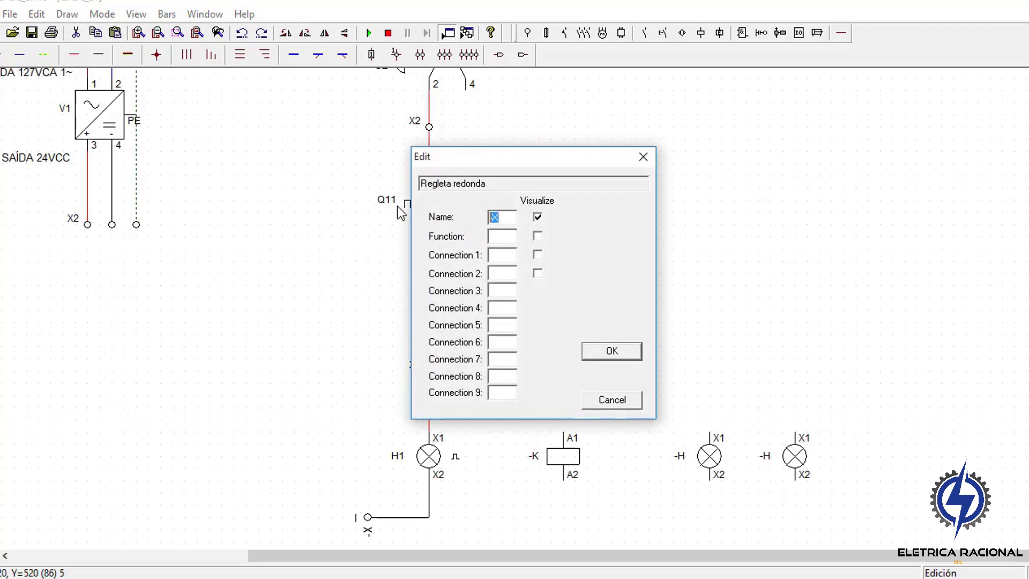
type("X2")
left_click(631, 353)
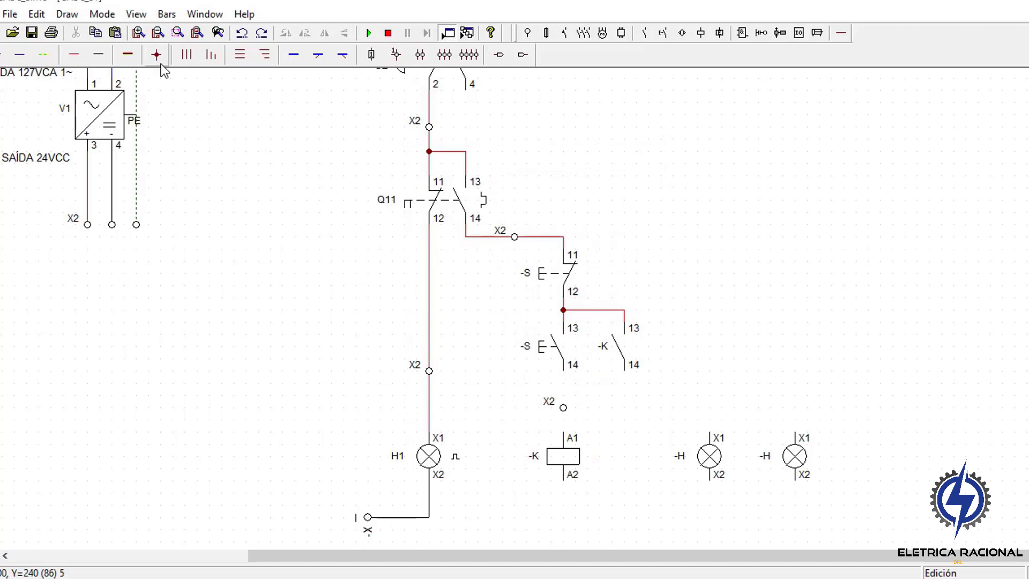
Join contacts 14 of the push button and auxiliary contact with active wire, and connect them through X2 to coil contact A1
left_click(76, 58)
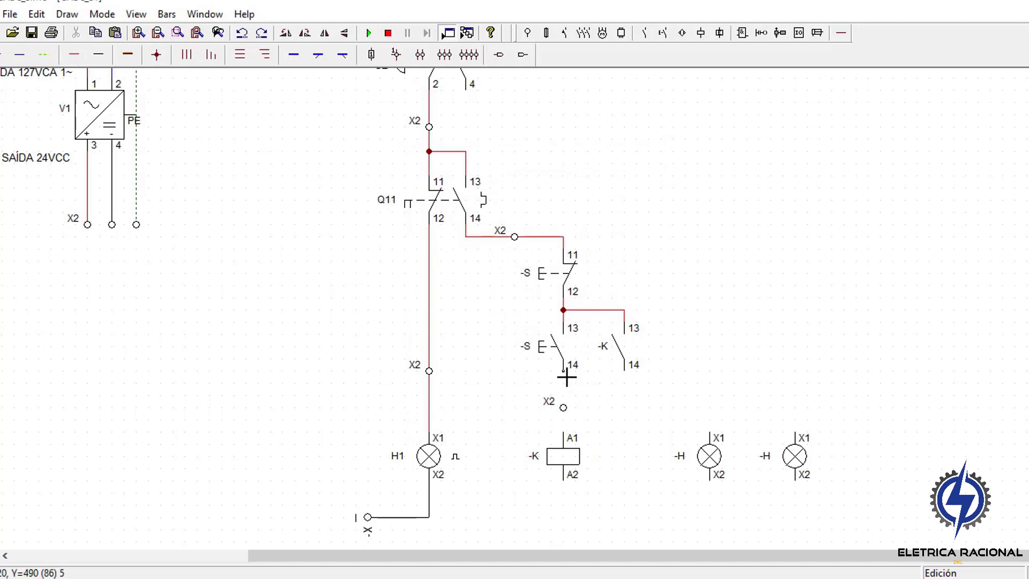
left_click_drag(566, 377, 567, 409)
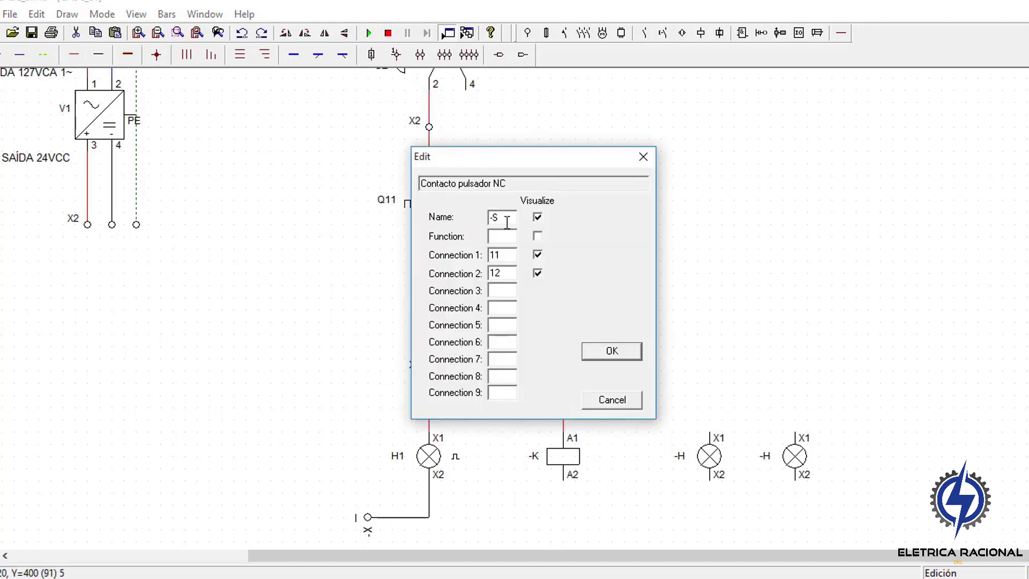
Name the normally closed push button S0 and number its connections 1 and 2
left_click_drag(506, 220, 406, 208)
type("S0")
double_click(496, 255)
type("1")
key("Tab")
type("2")
left_click(611, 351)
left_click(719, 349)
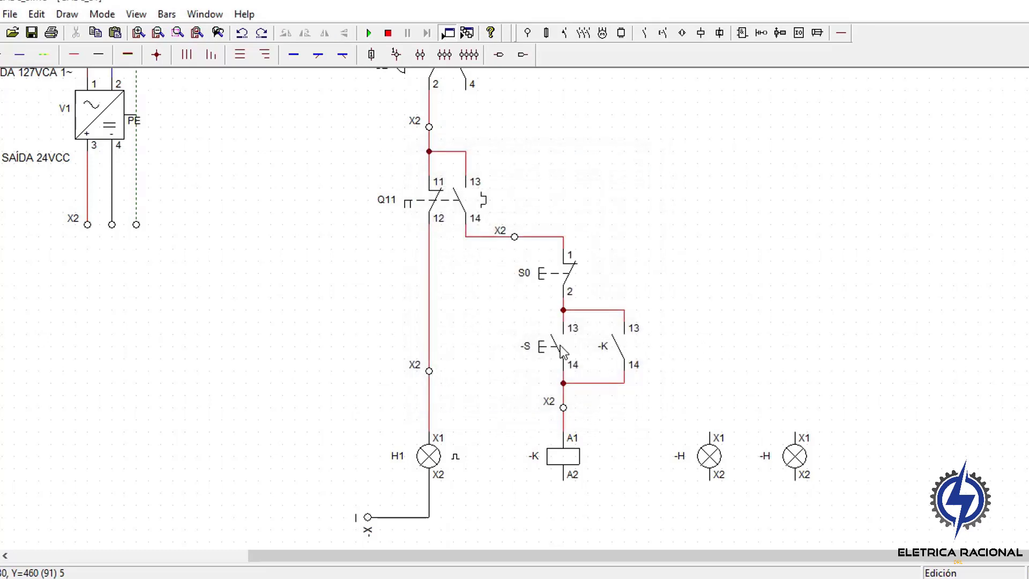
Name the normally open push button S1 and number its connections 3 and 4
double_click(562, 352)
type("1")
double_click(504, 256)
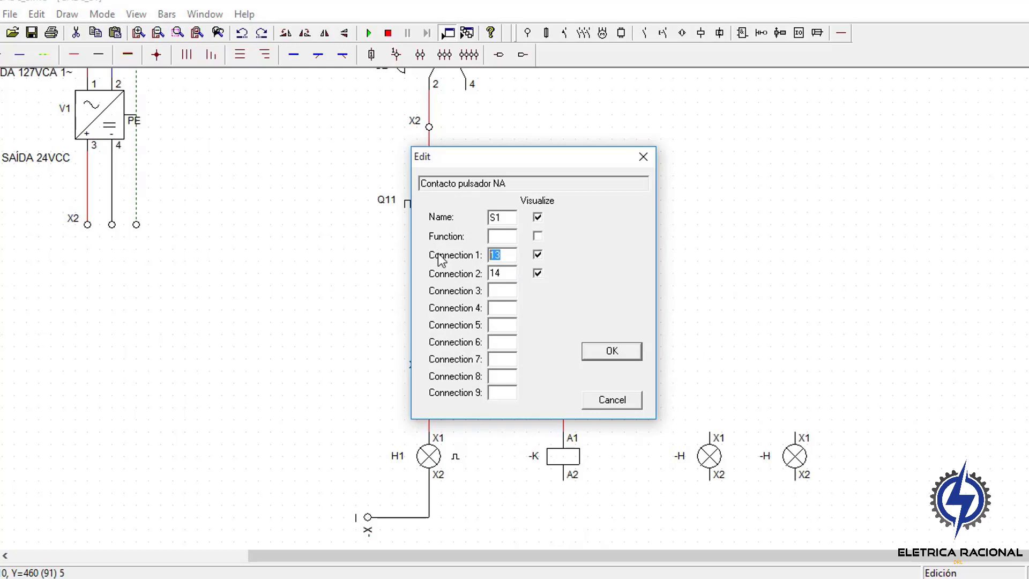
type("3")
left_click_drag(516, 273, 442, 268)
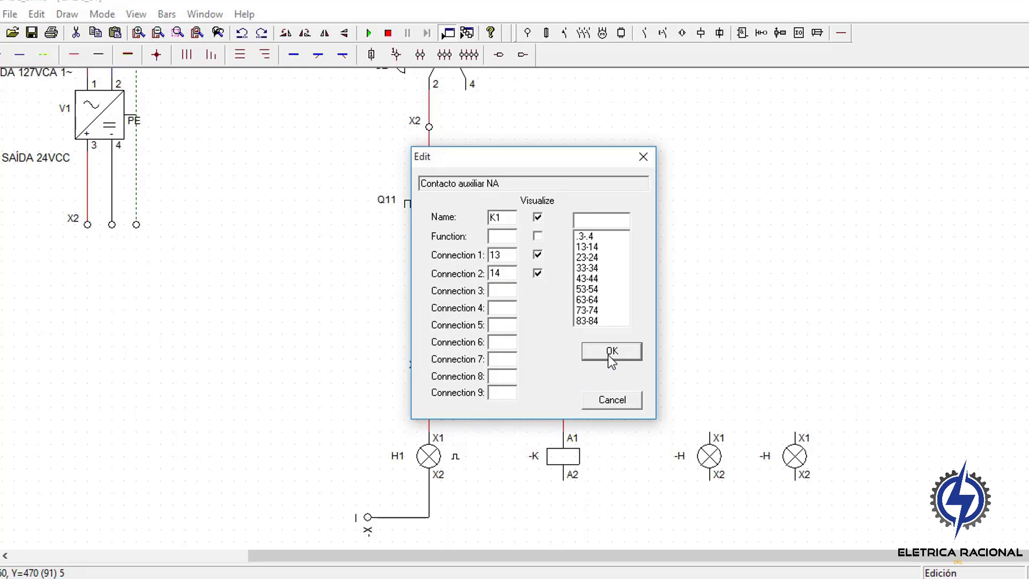
Name both the auxiliary contact beside S1 and the relay coil K1
left_click(609, 353)
left_click(702, 329)
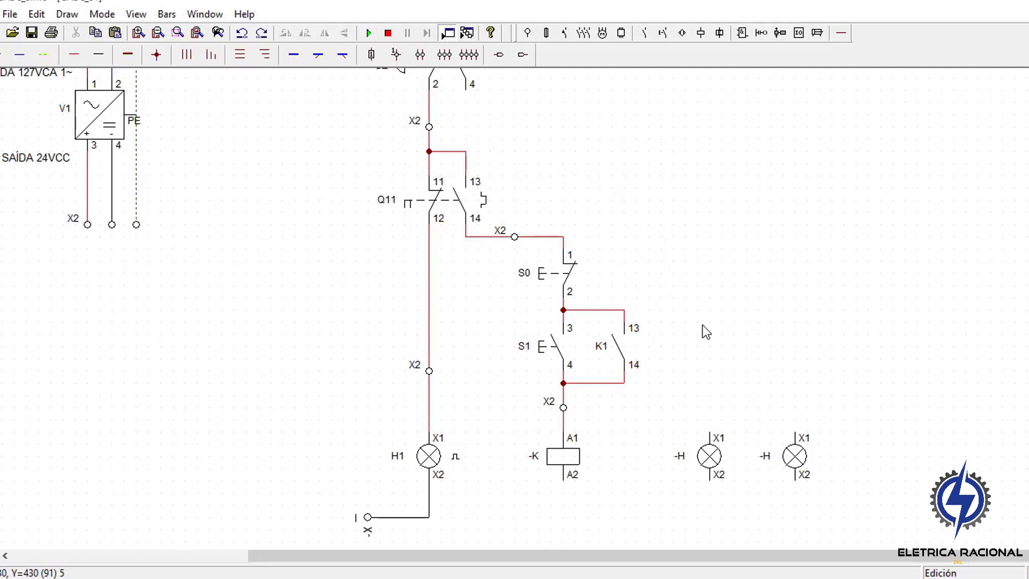
double_click(563, 462)
left_click_drag(514, 217, 388, 216)
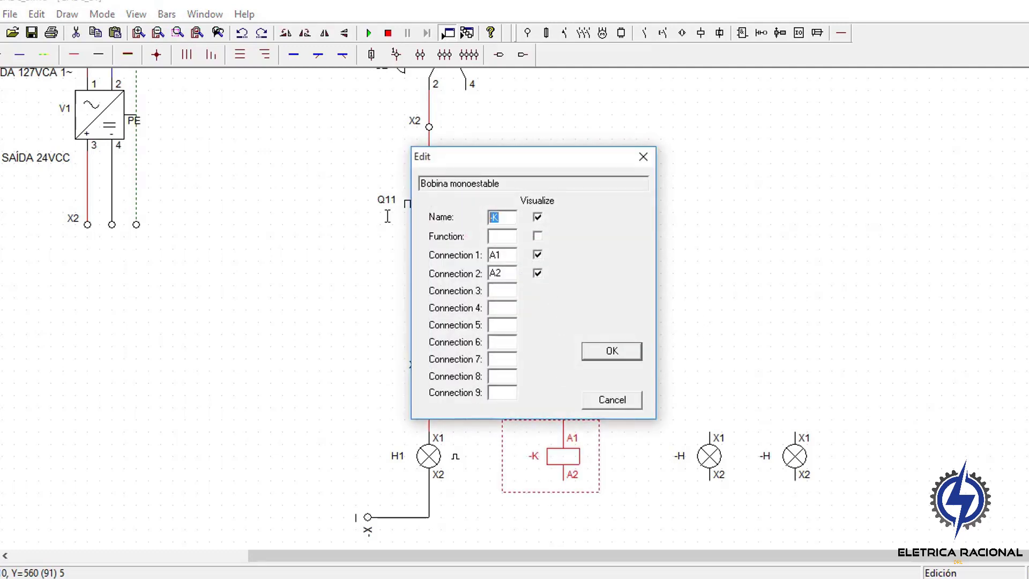
type("K1")
left_click(628, 350)
left_click(676, 330)
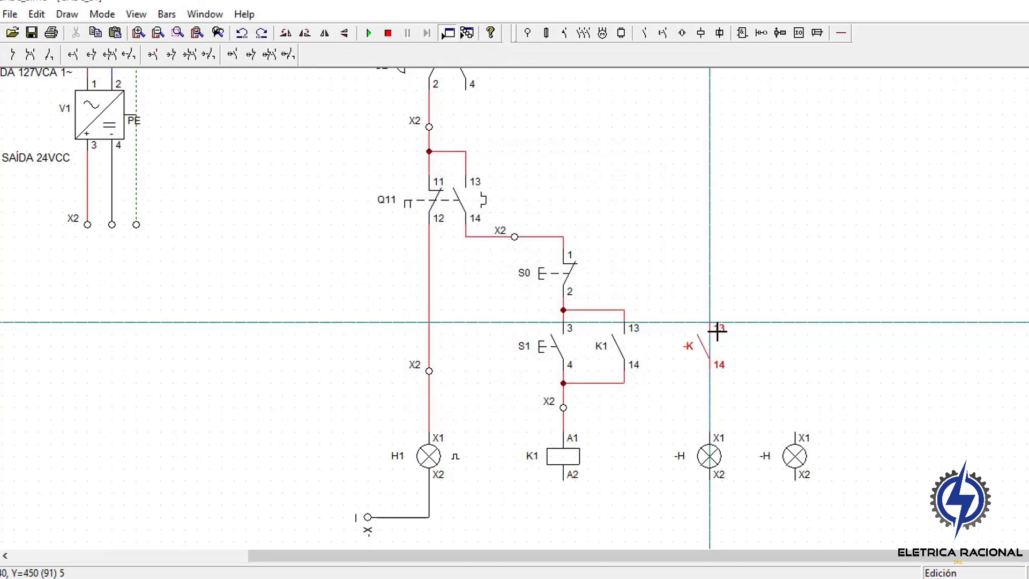
Place a normally open auxiliary contact above the nearer unnamed lamp, set its connections to 23-24 and name it K1
left_click(717, 332)
double_click(715, 336)
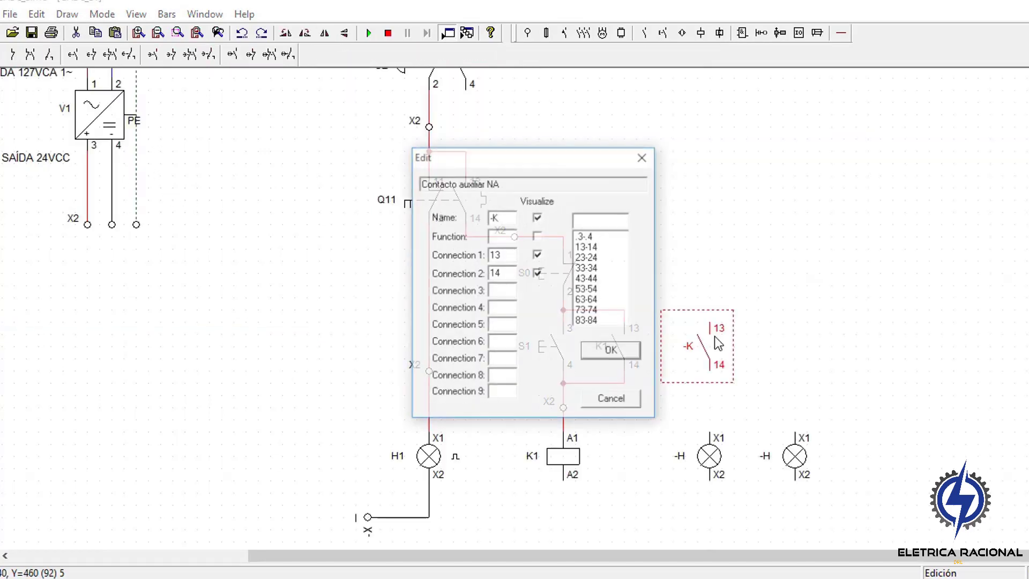
left_click(587, 257)
left_click(610, 351)
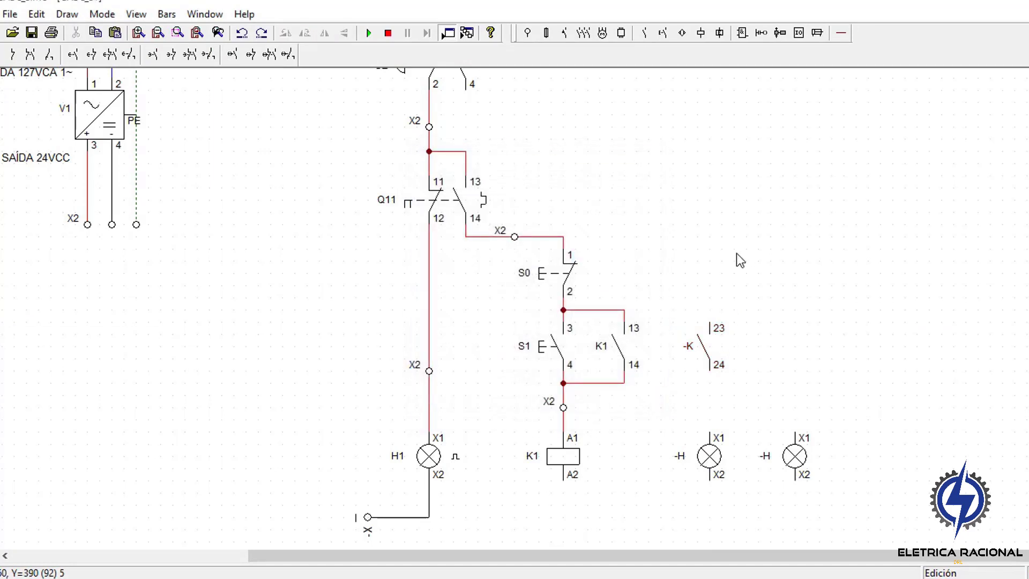
double_click(707, 349)
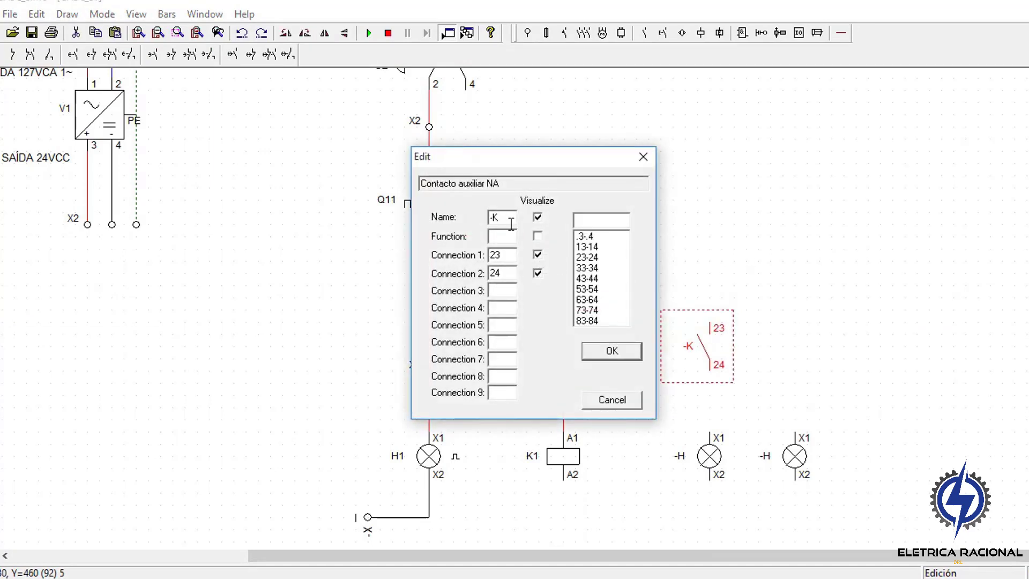
double_click(511, 224)
type("K1")
key("Return")
left_click(694, 201)
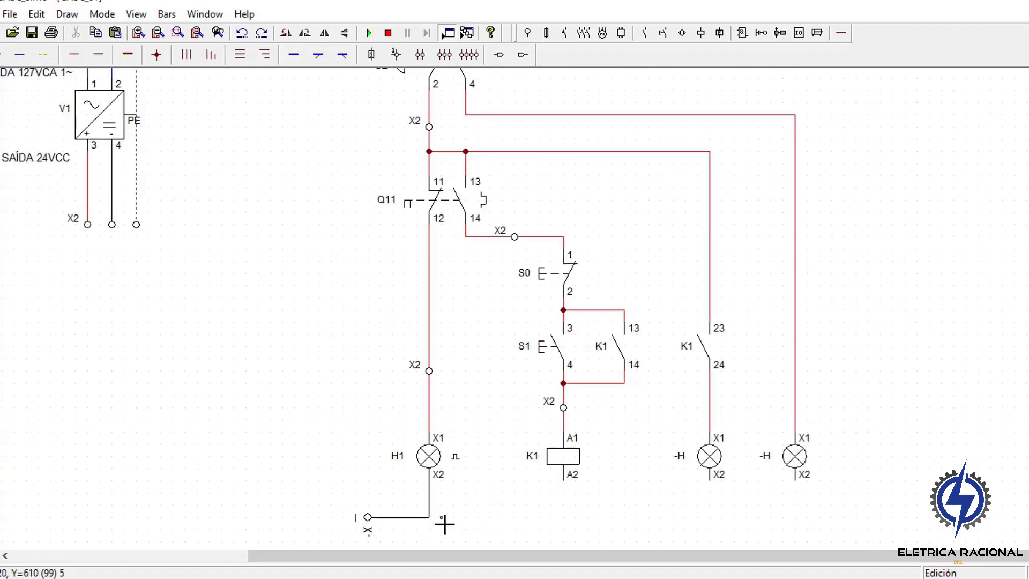
Extend the black negative wire from below H1 to contact X2 of the lamp farthest to the right
left_click_drag(430, 517, 796, 479)
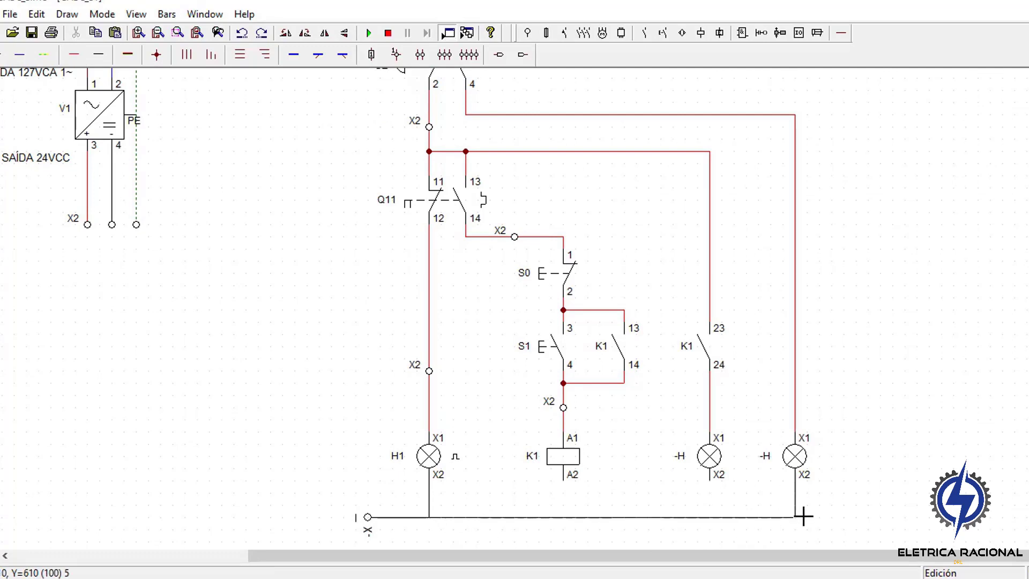
Wire contact X2 of the nearer unnamed lamp down to the black negative line and hide the drawing grid
left_click_drag(709, 481, 710, 517)
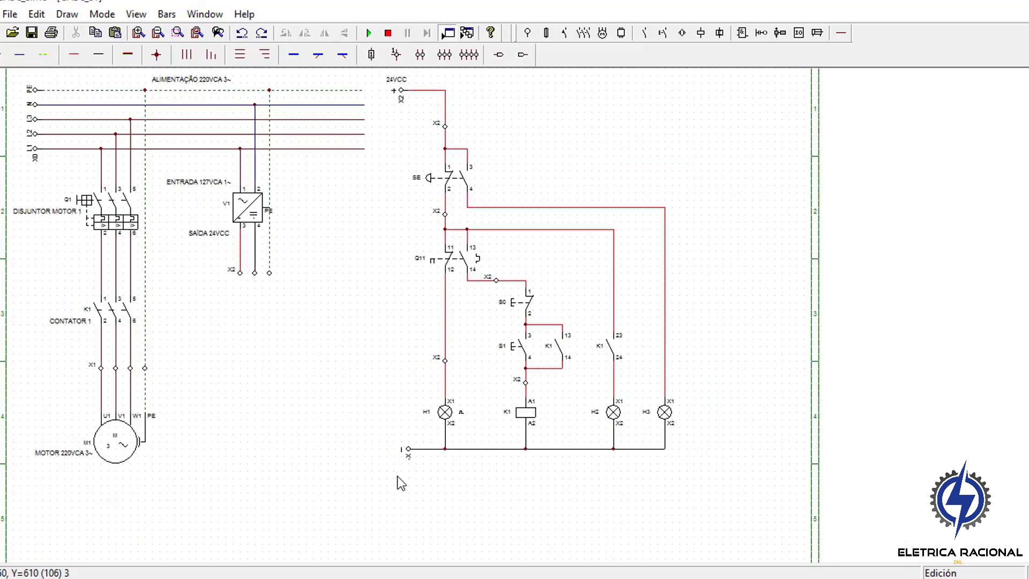
left_click(136, 14)
left_click(185, 144)
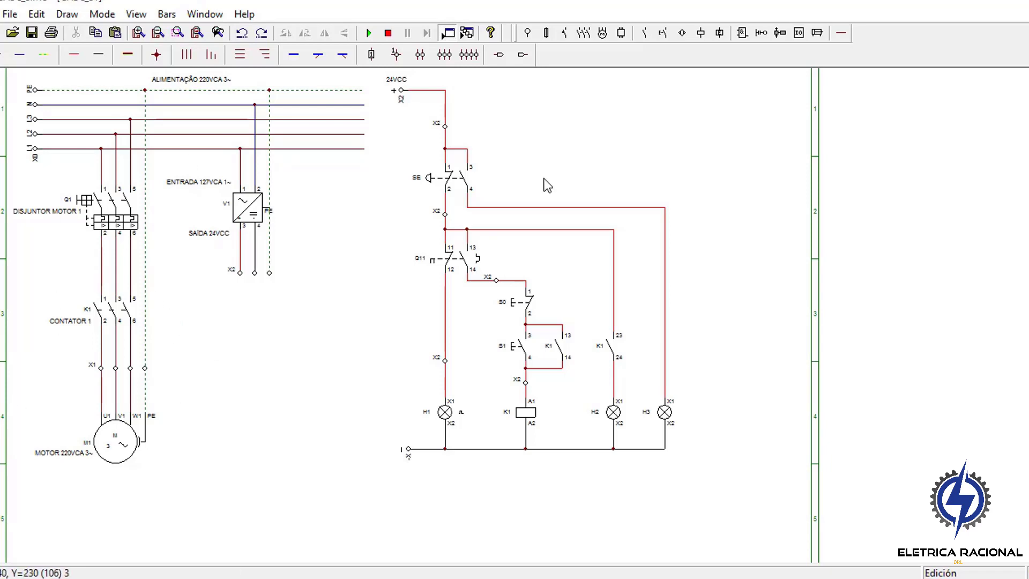
Add the text label BOTOEIRA DE EMERGÊNCIA beside the emergency button SE
left_click(138, 32)
left_click_drag(488, 559, 618, 566)
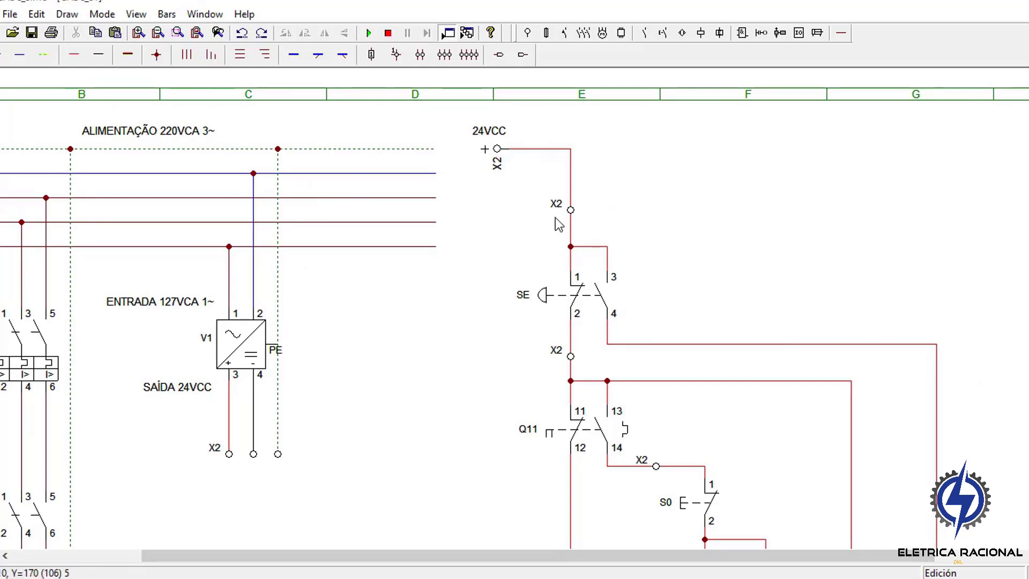
left_click(1, 285)
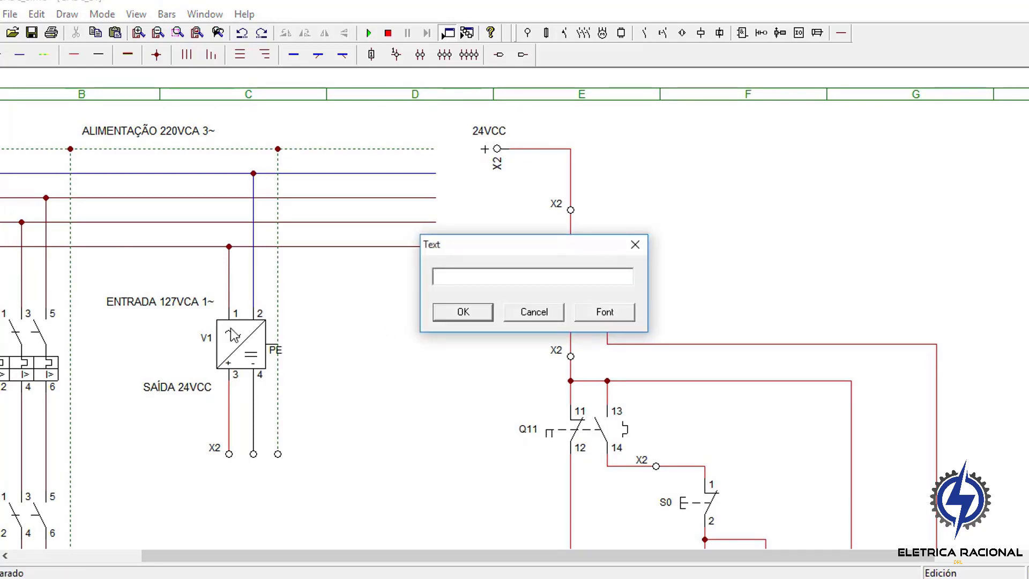
left_click_drag(459, 244, 721, 199)
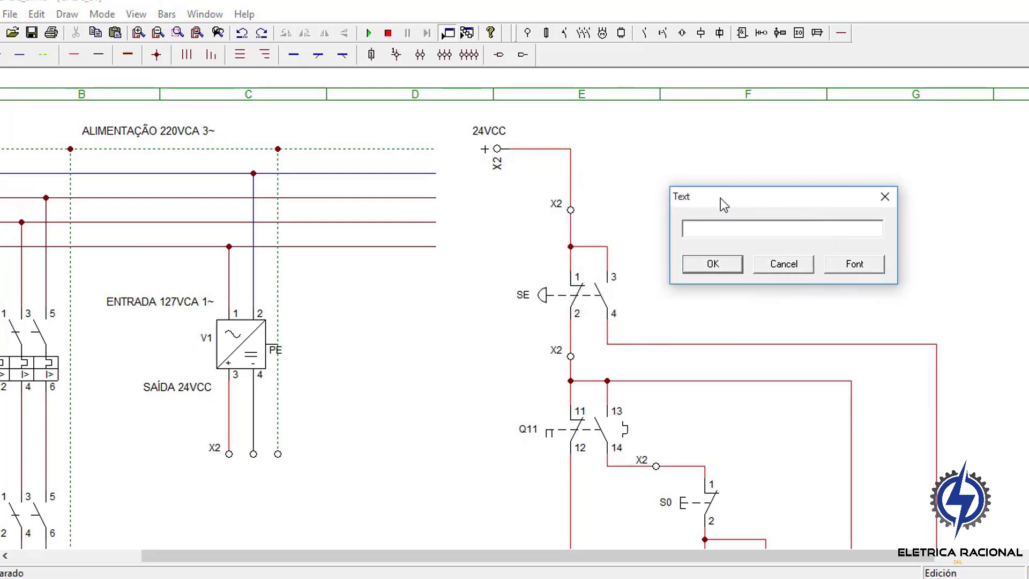
type("BOT")
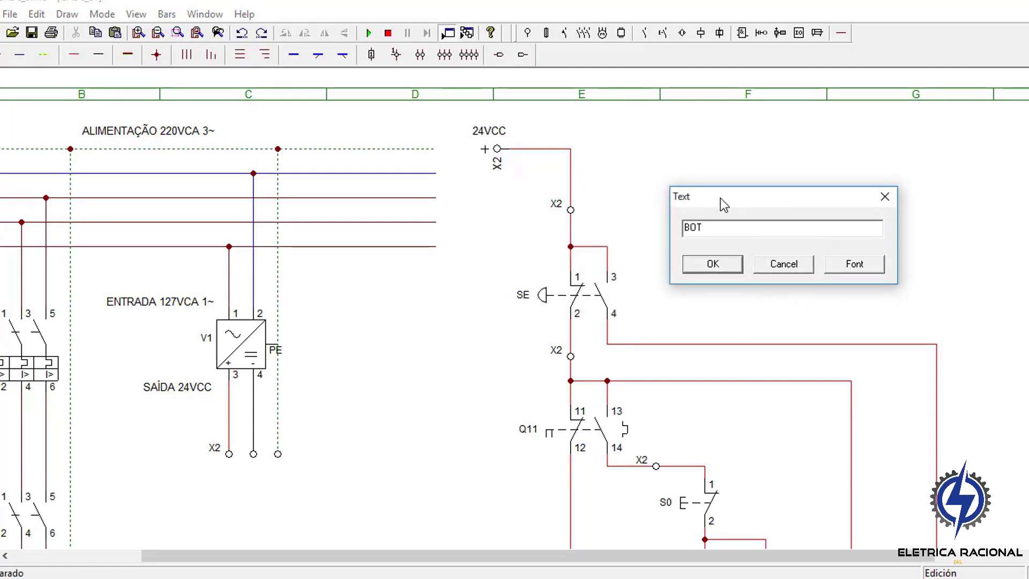
type("OEIRA DE EMER")
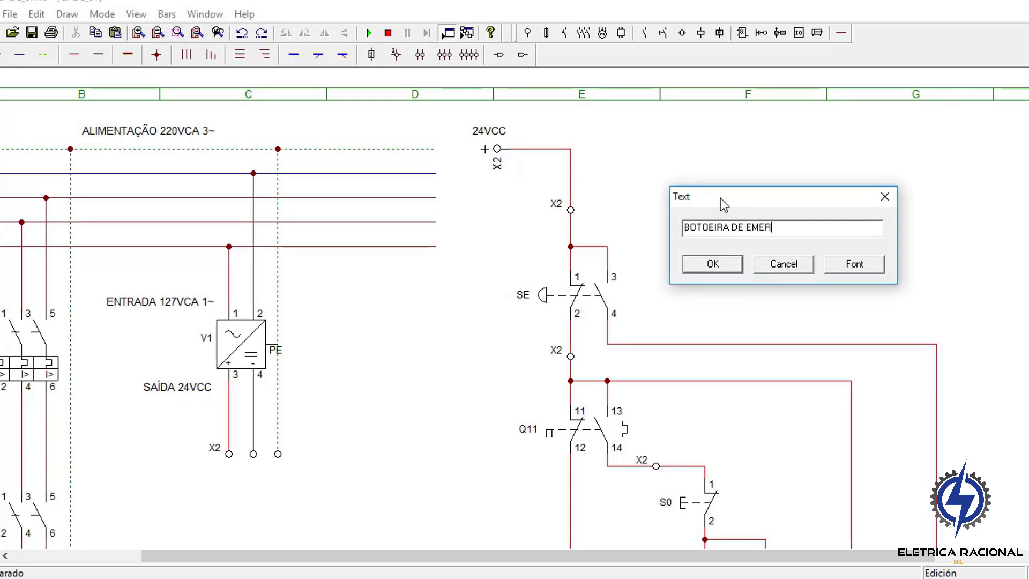
type("GÊNCIA")
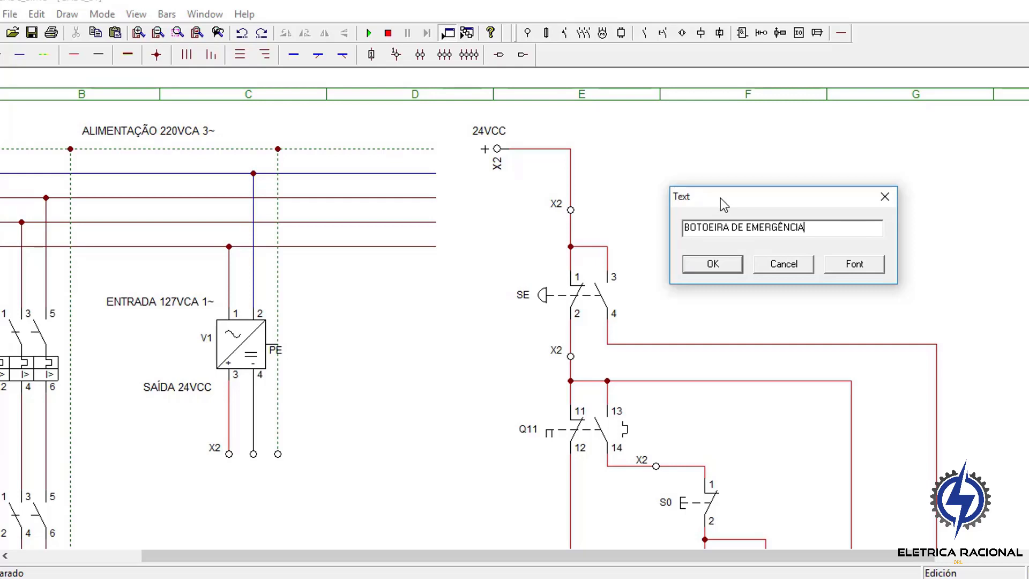
key("Return")
Shorten the emergency button's label to BOTOEIRA DE
left_click(720, 198)
double_click(499, 274)
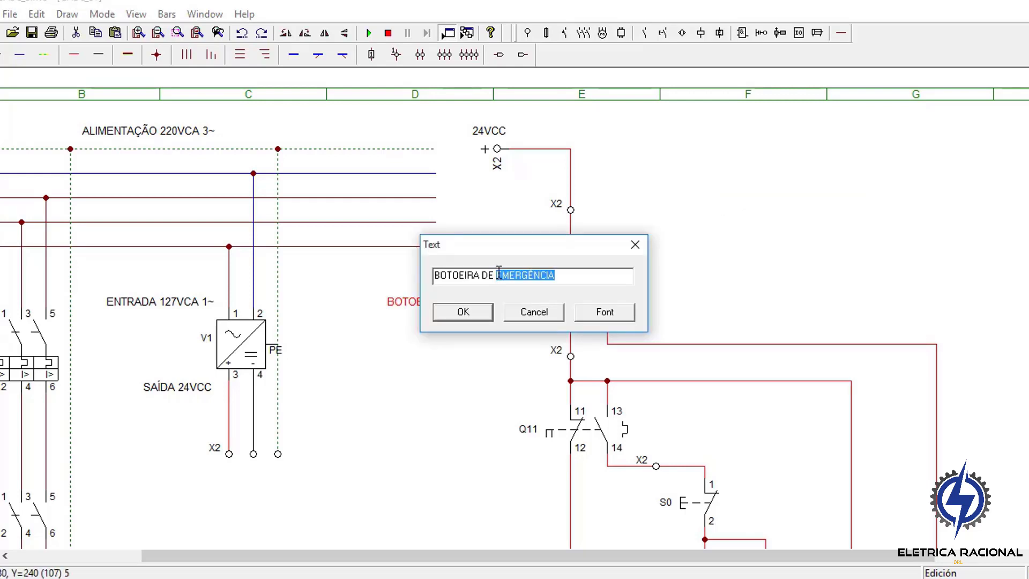
key("BackSpace")
left_click(462, 312)
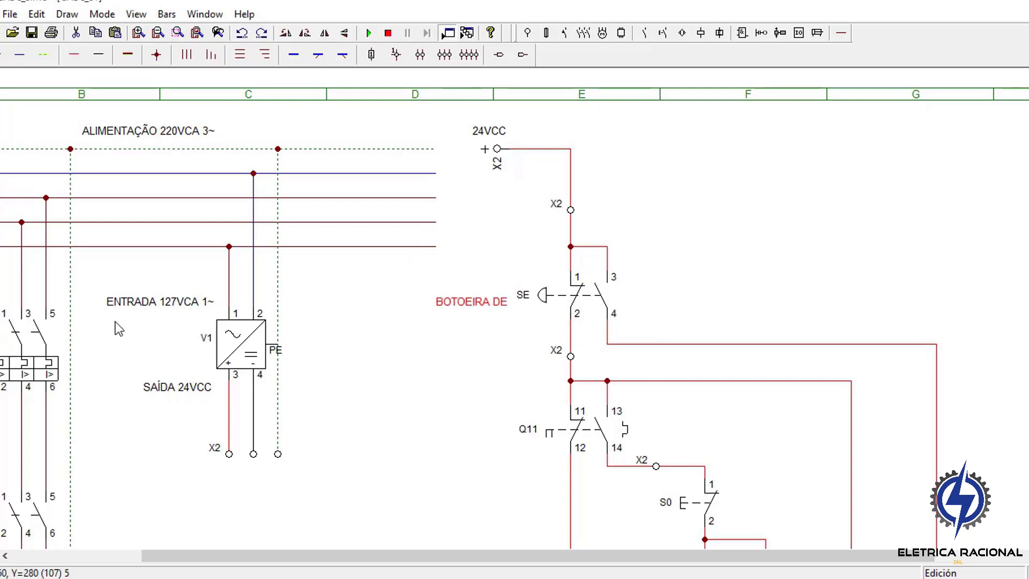
Add the text label AUX. TÉRMICO below the Q11 auxiliary contacts
scroll(490, 342, "down", 3)
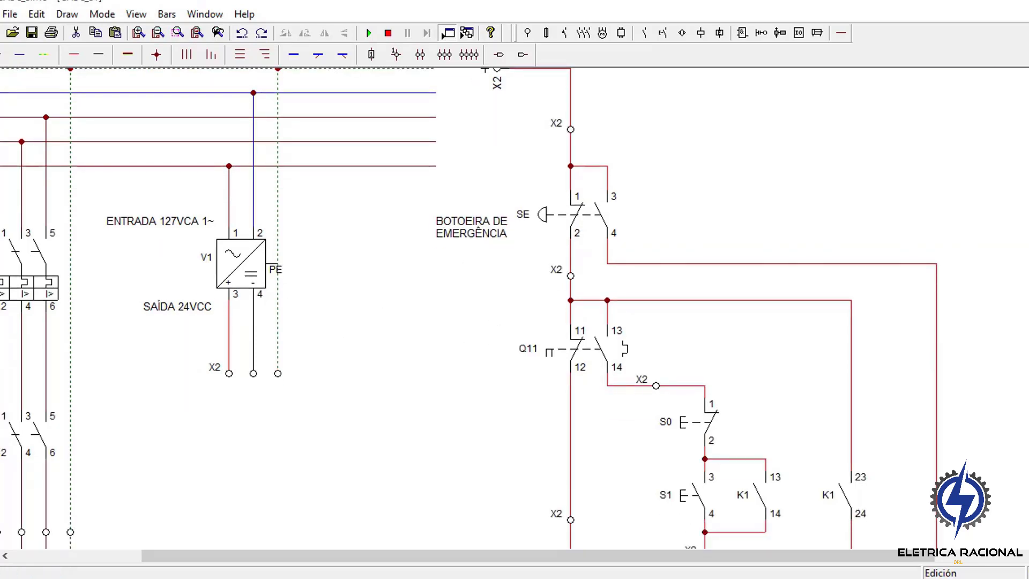
left_click(47, 263)
type("AU")
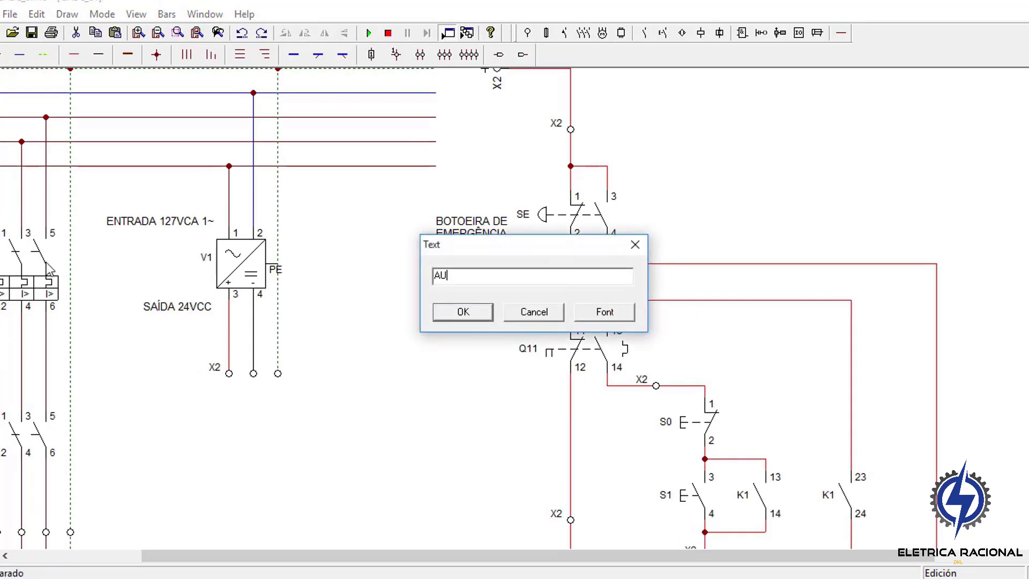
type("X")
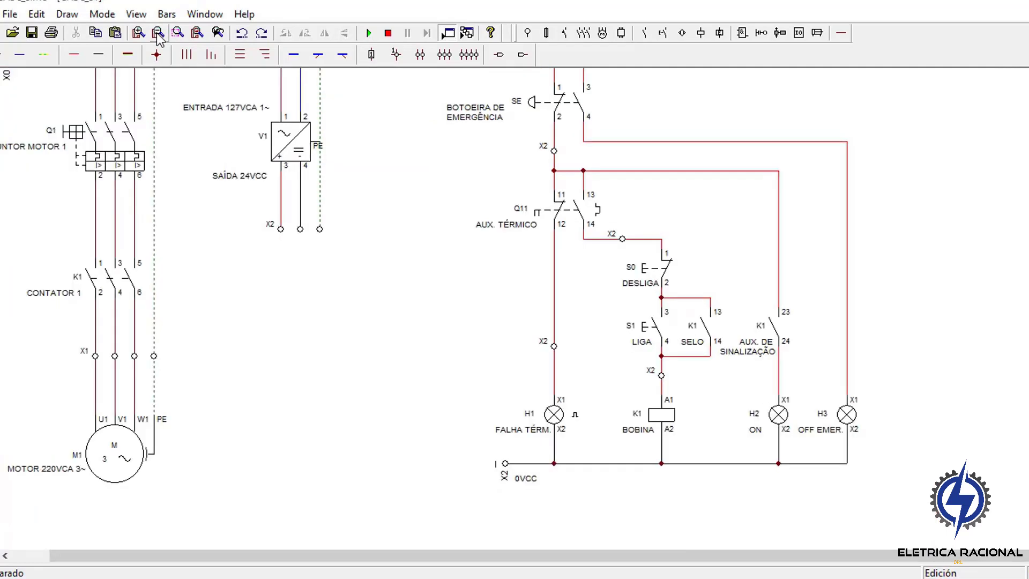
Display the complete labelled diagram and simulate the power and control circuits
left_click(157, 34)
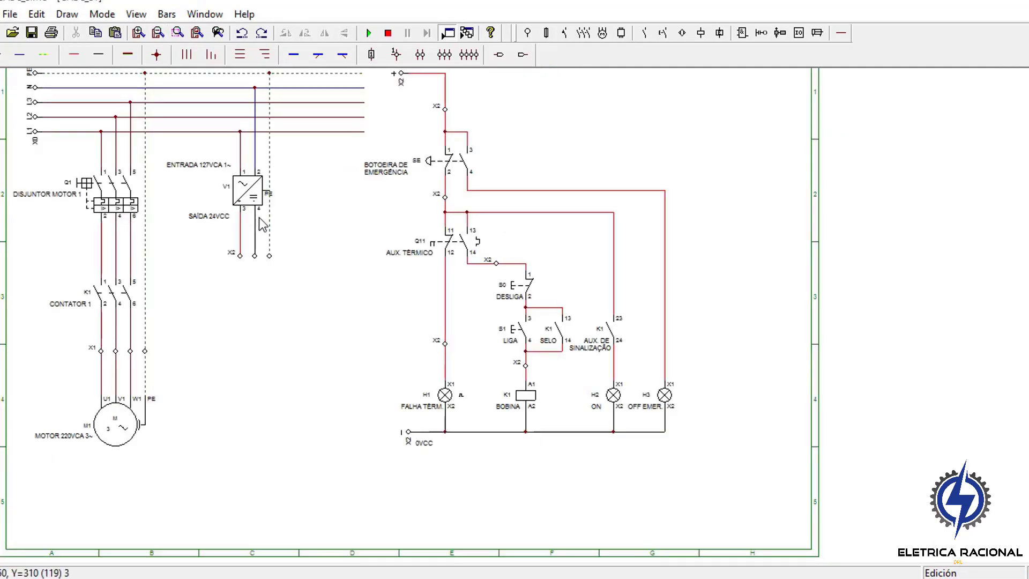
scroll(263, 230, "up", 2)
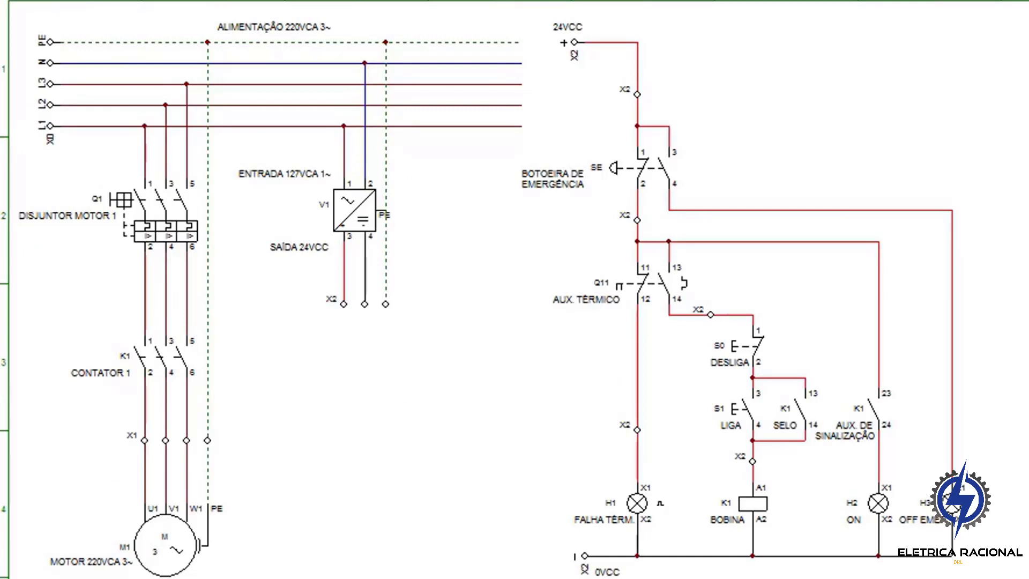
left_click(168, 231)
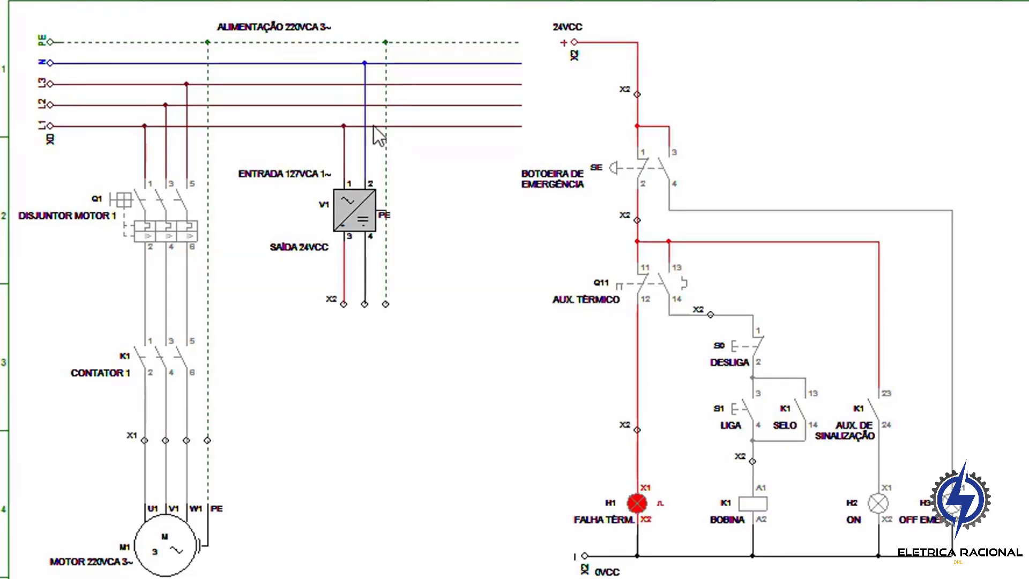
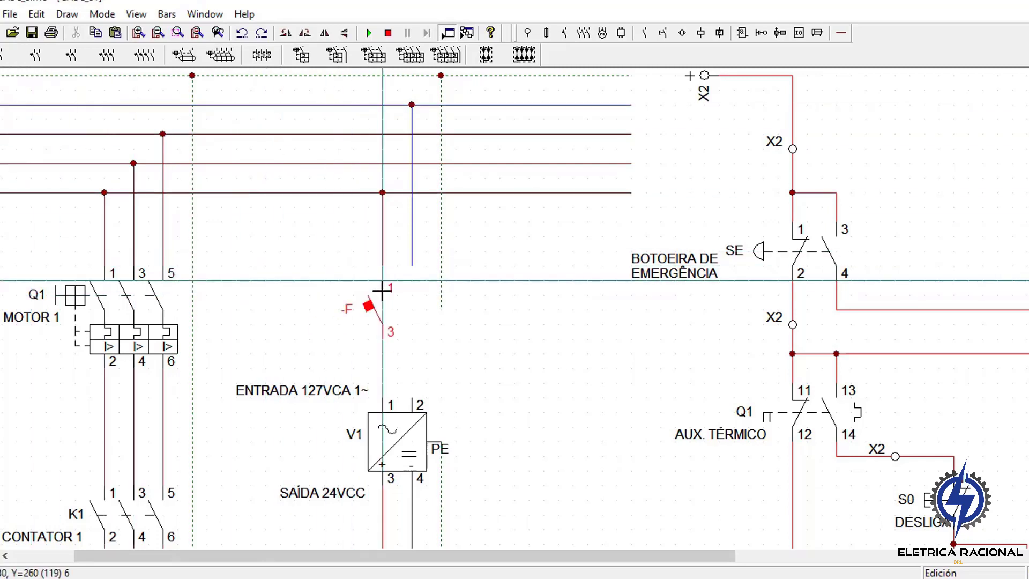
Insert single-pole breaker D1 with connections 1 and 2 in V1's L1 feed, then wire D1 to V1's contact 1 and neutral to contact 2
left_click(382, 265)
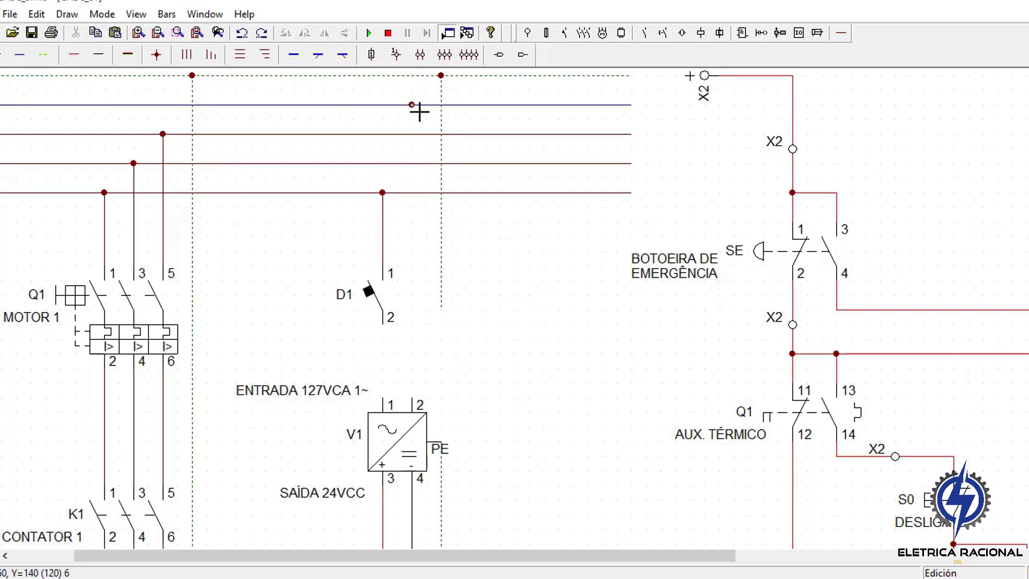
mouse_move(419, 107)
left_mouse_down()
mouse_move(434, 285)
mouse_move(427, 398)
left_mouse_up()
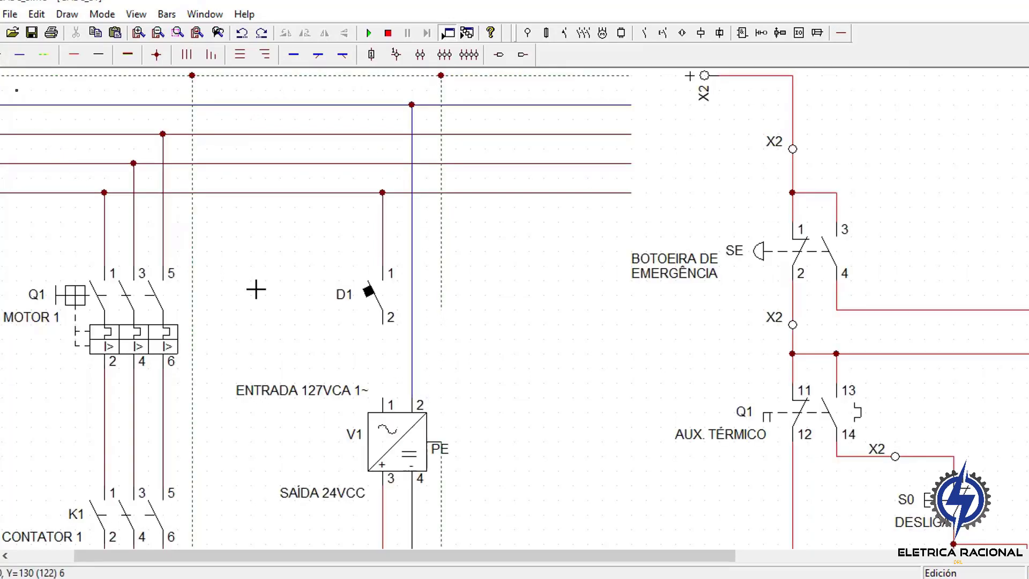
left_click_drag(390, 324, 398, 398)
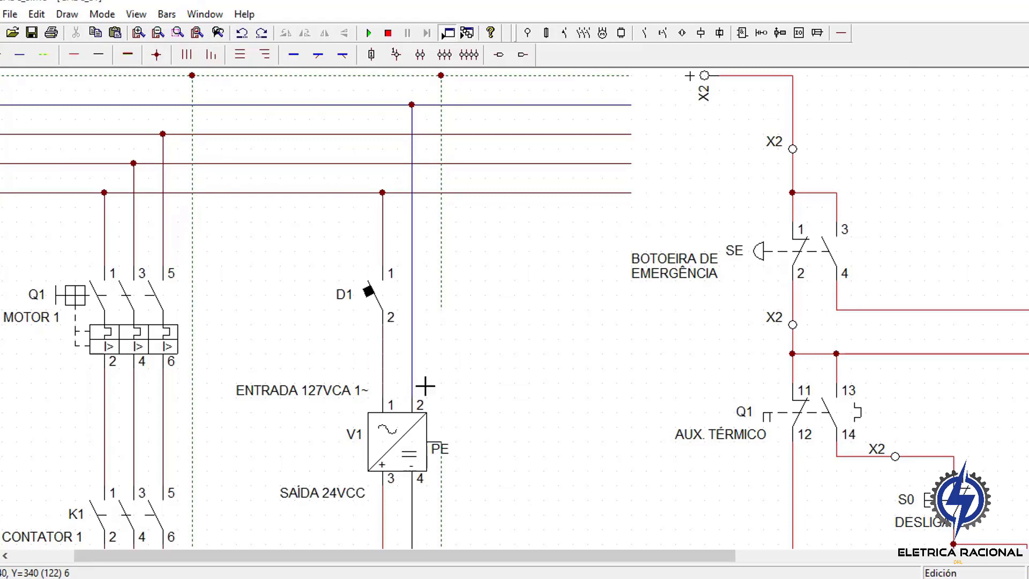
Move the group of three X2 terminals further down, away from the ends of V1's output wires
scroll(410, 452, "down", 3)
left_click_drag(405, 442, 406, 536)
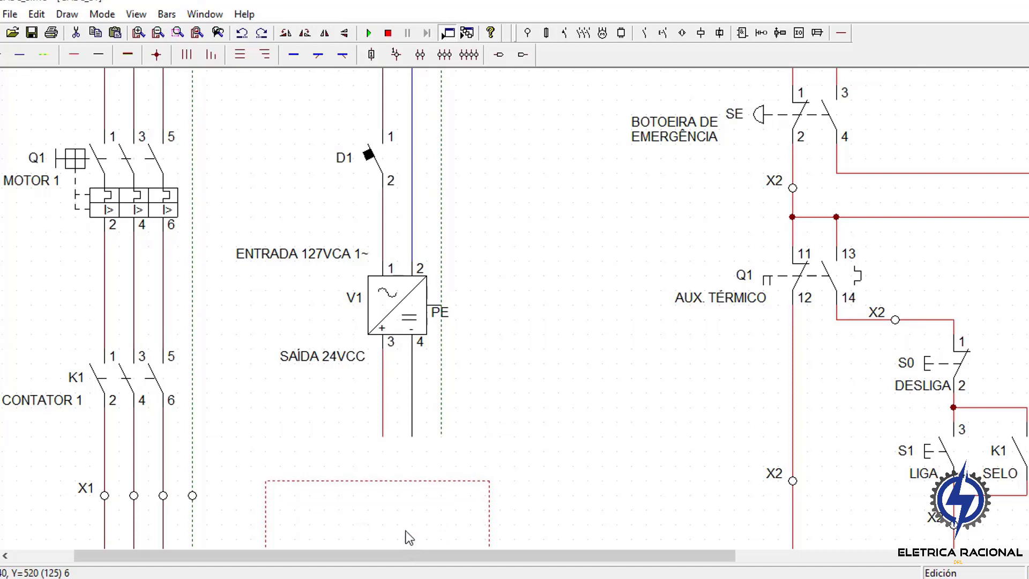
scroll(449, 467, "down", 2)
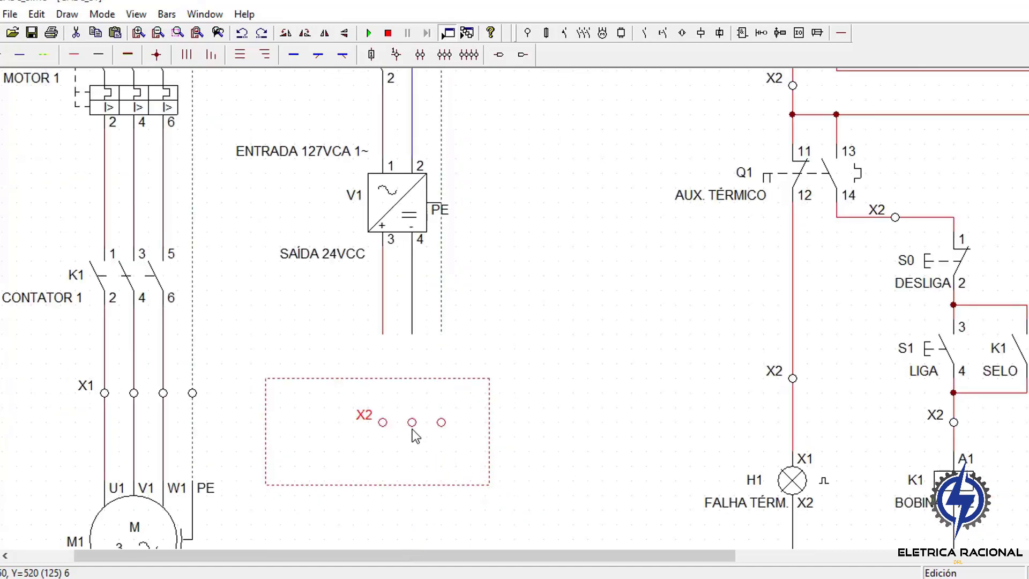
left_click_drag(413, 429, 412, 494)
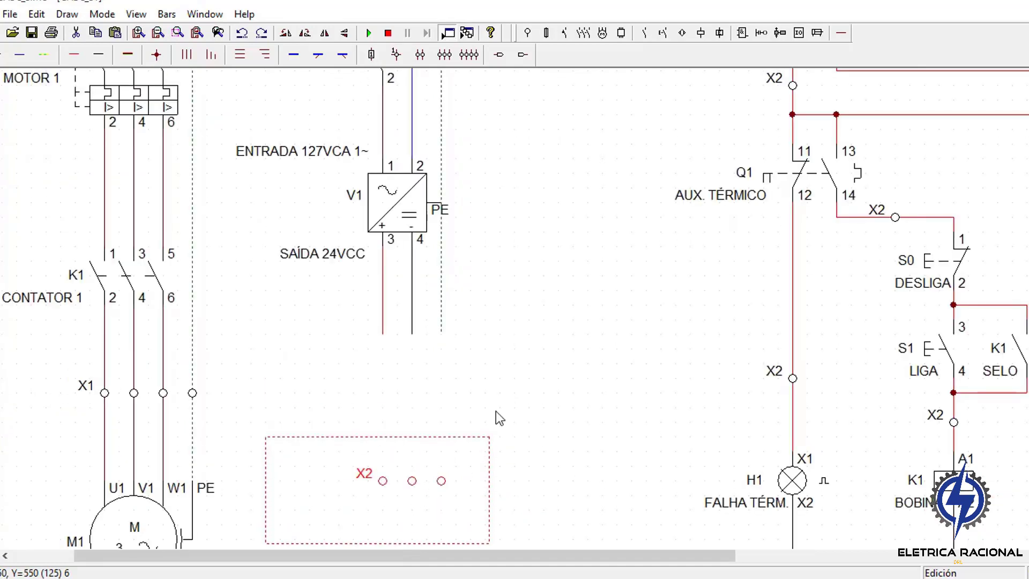
left_click(550, 379)
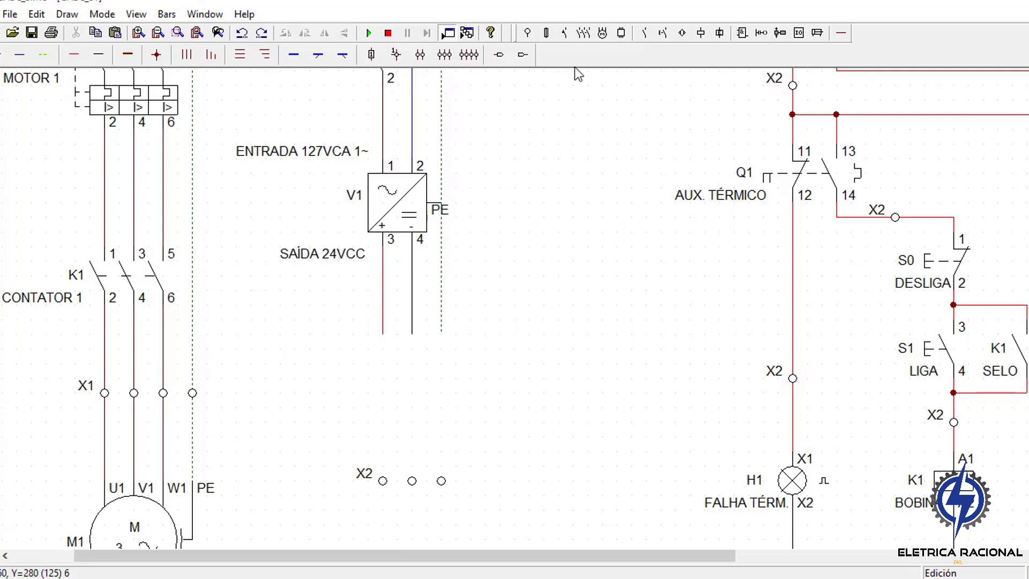
Place a fuse with neutral link on V1's 24 VDC output wires and name it F1
left_click(546, 33)
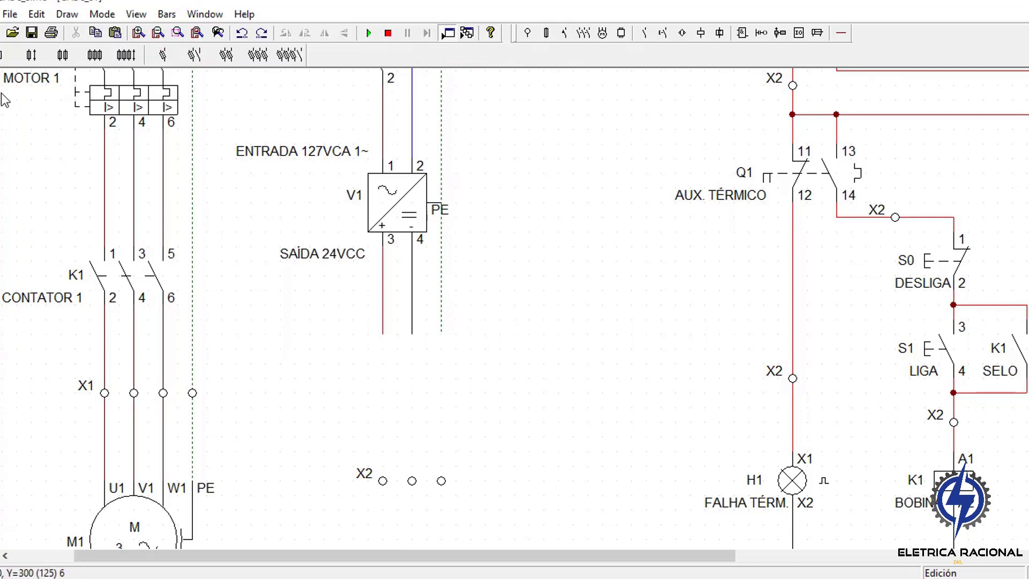
left_click(382, 363)
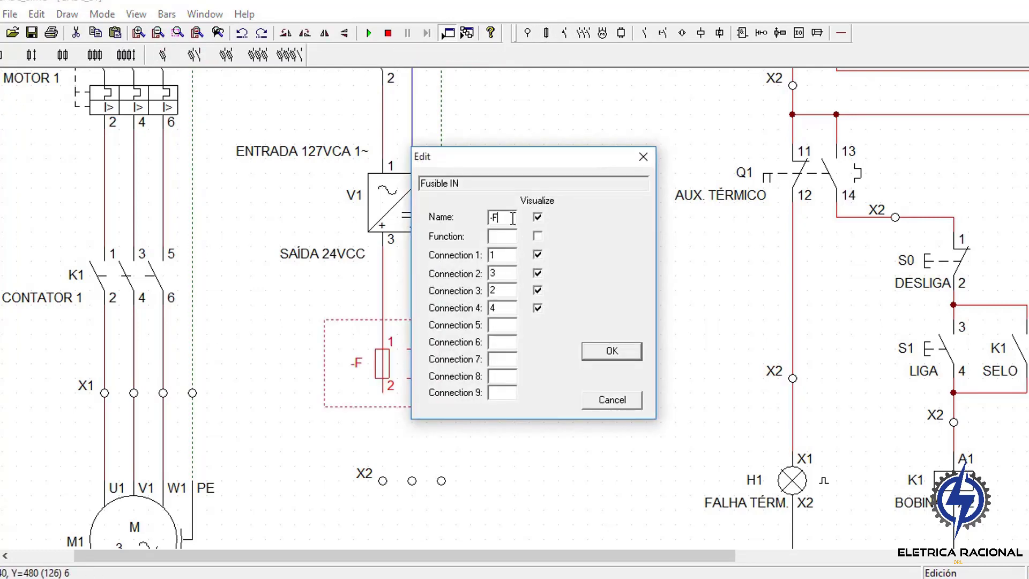
left_click_drag(512, 218, 450, 221)
type("F1")
left_click(612, 351)
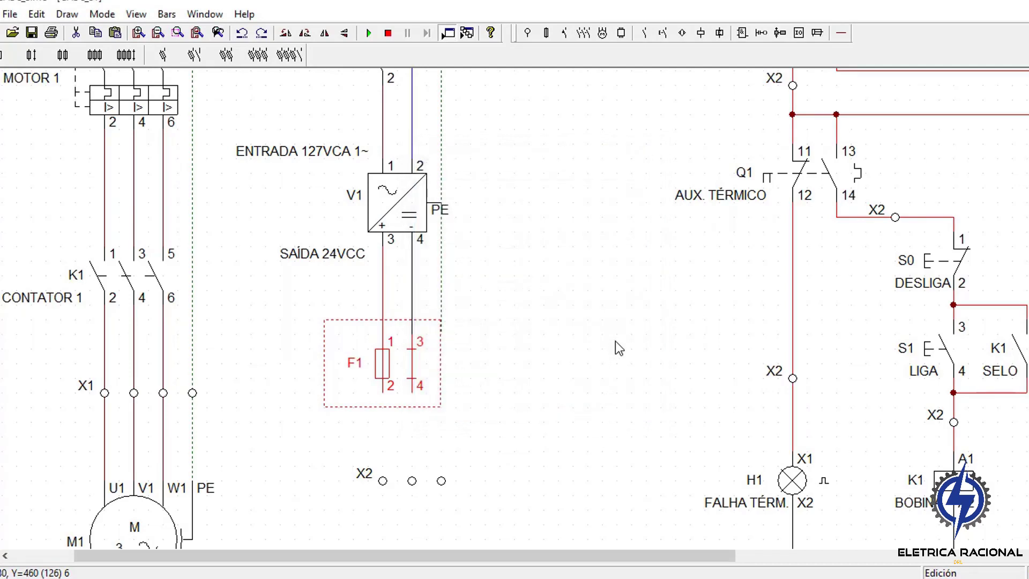
left_click(616, 343)
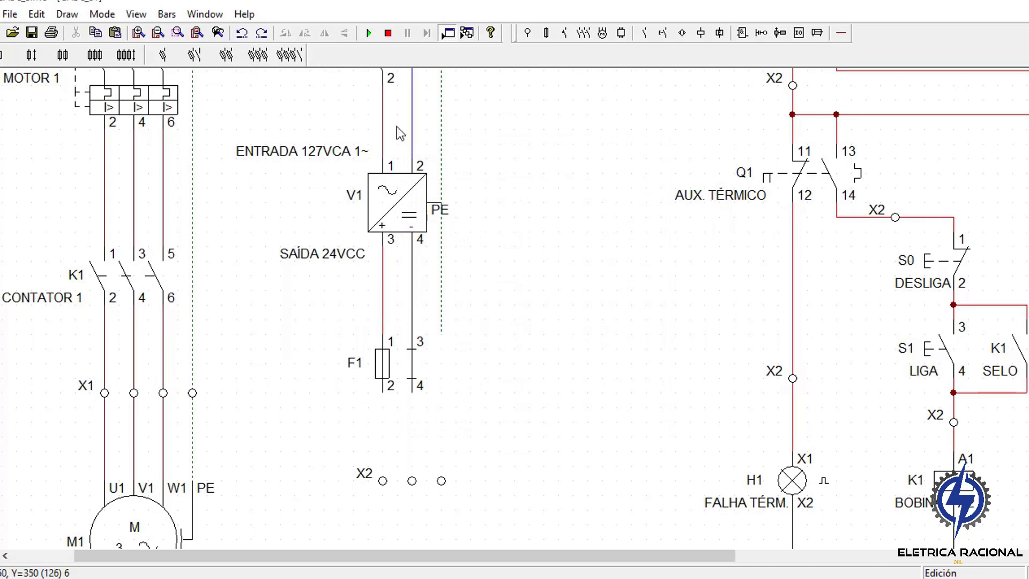
Delete the short PE wire below V1 and draw a new protective earth wire from V1's PE to the third X2 terminal
left_click(451, 288)
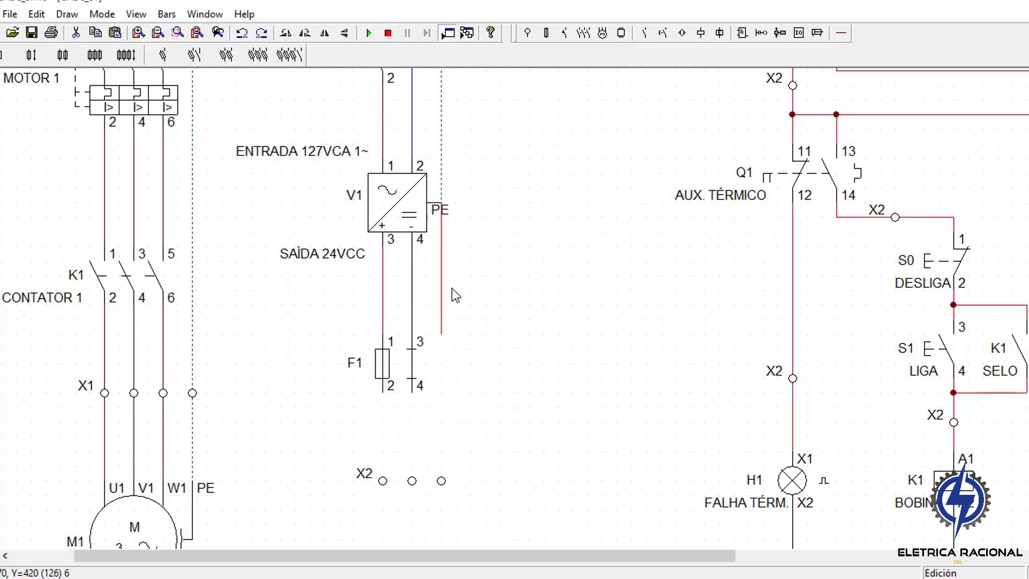
key("Delete")
left_click(840, 33)
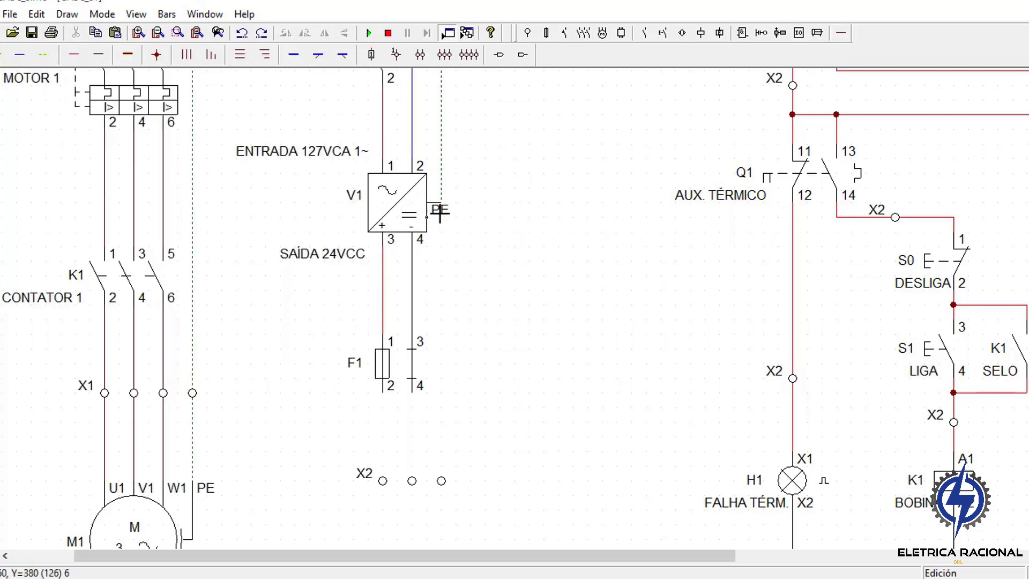
left_click_drag(441, 207, 464, 485)
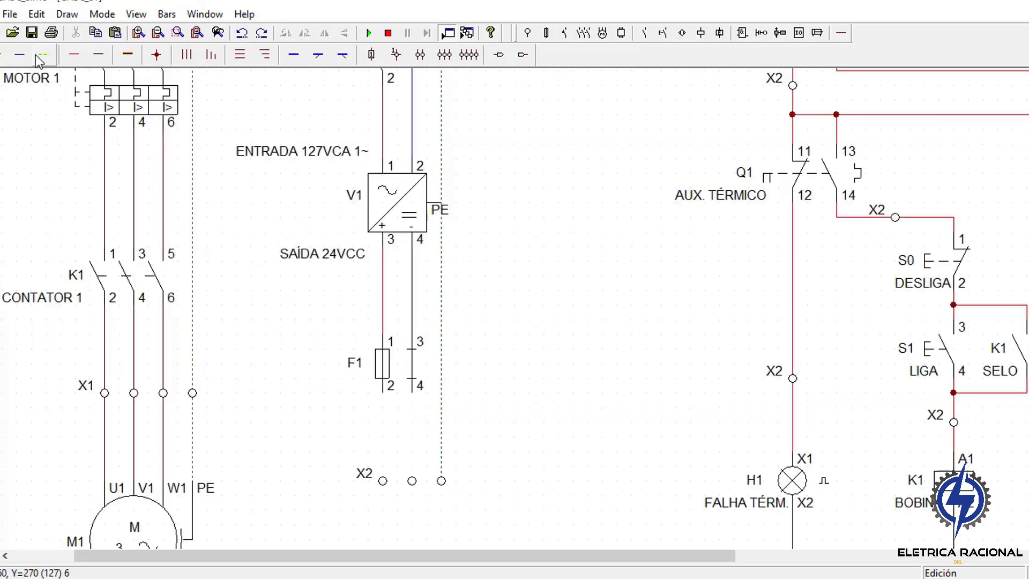
Wire F1's contact 4 in black to the middle X2 terminal and contact 2 in red to the first X2 terminal
left_click_drag(421, 385, 413, 481)
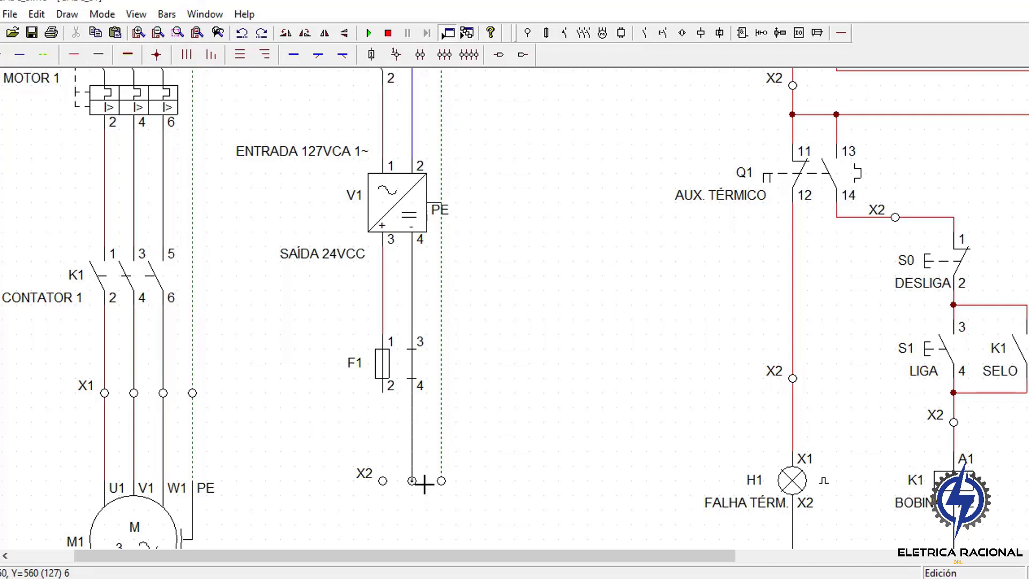
right_click(460, 433)
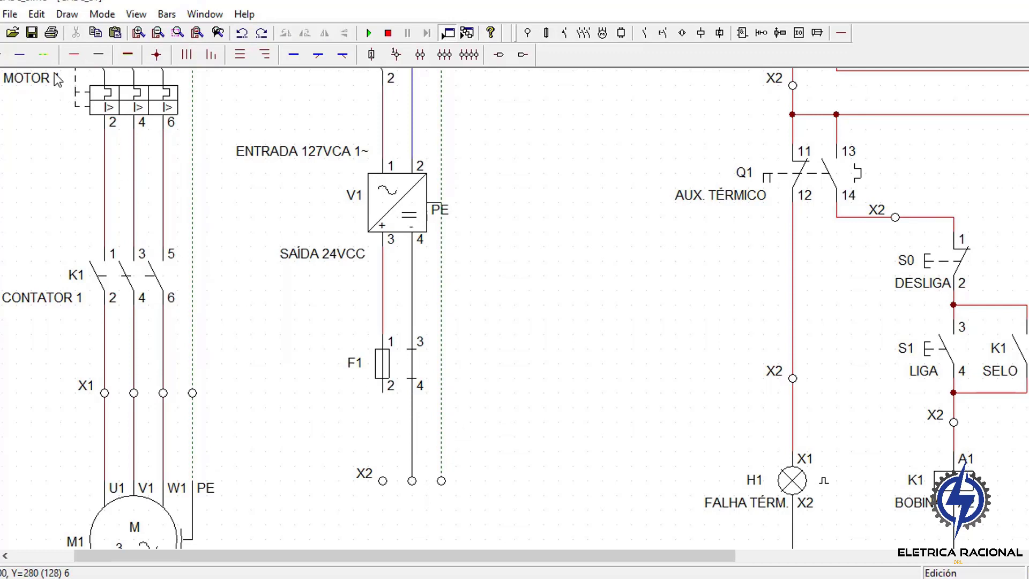
left_click(74, 54)
left_click_drag(383, 396, 382, 479)
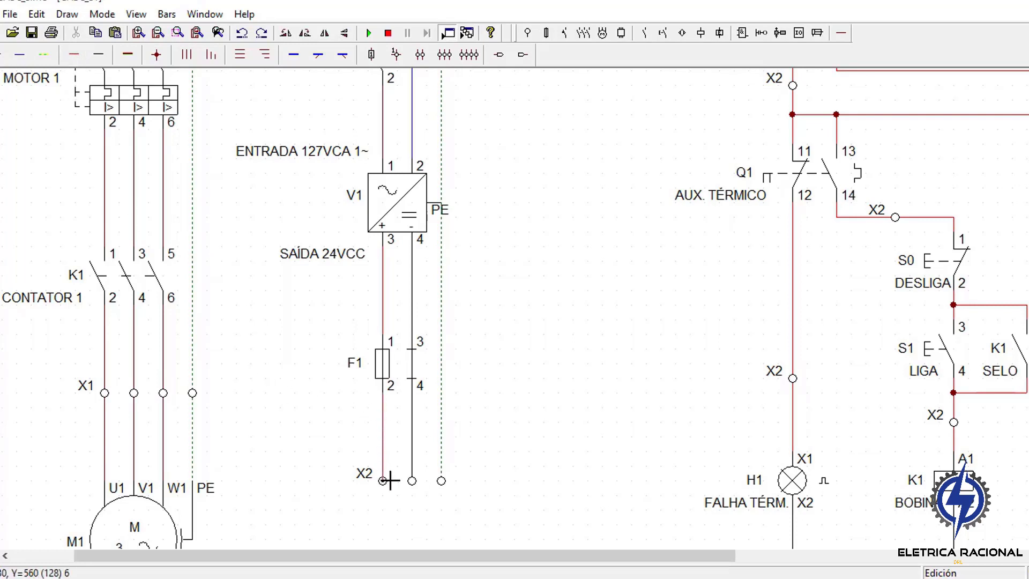
right_click(510, 438)
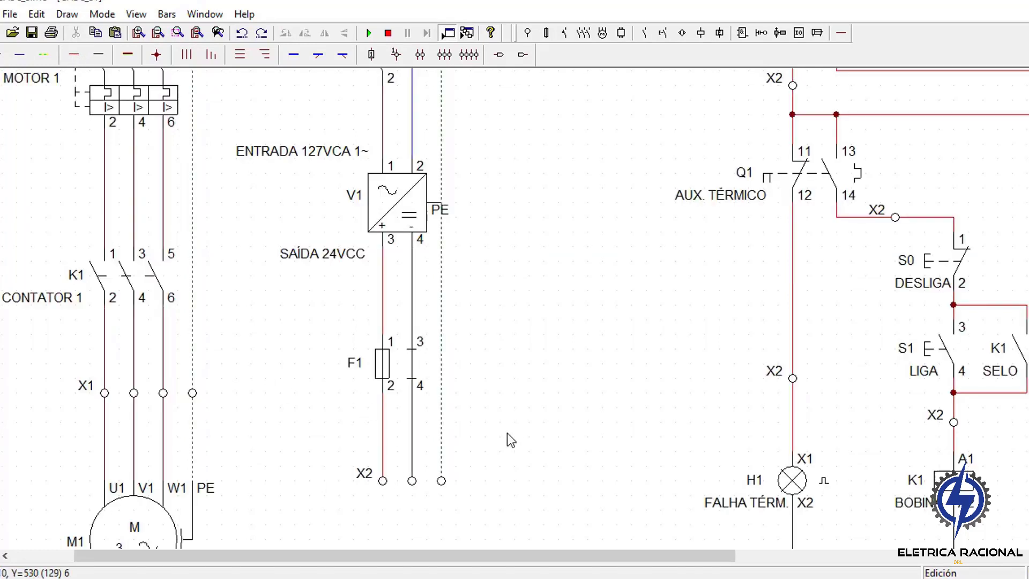
Label fuse F1 with the text FUSÍVEL next to the symbol
left_click(157, 33)
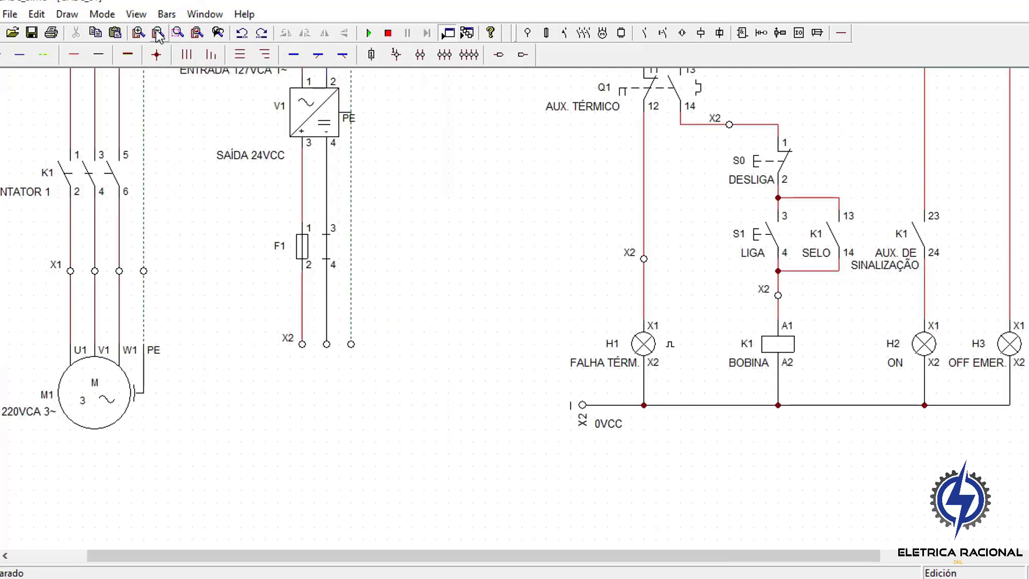
left_click(32, 222)
type("FU")
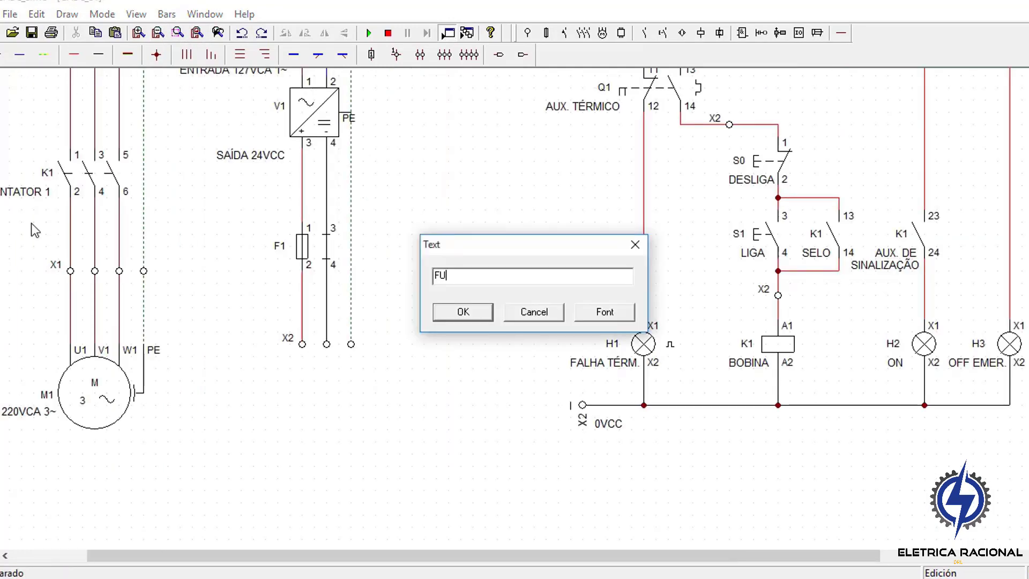
type("SIVEL")
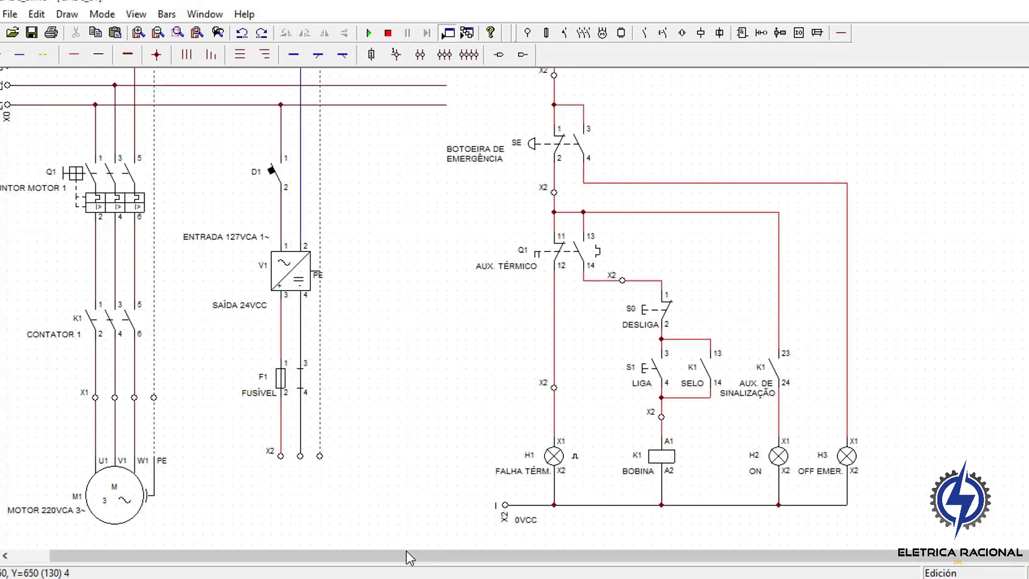
Draw a block of four terminal cells marked X0 below motor M1 and add a copy marked X1 beside it
left_click_drag(406, 551, 292, 567)
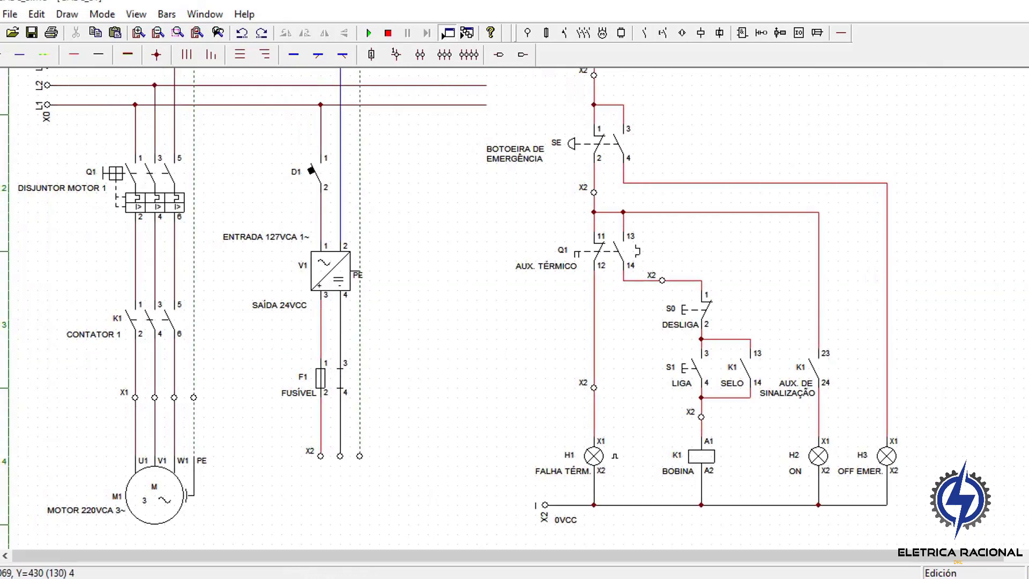
scroll(450, 308, "up", 3)
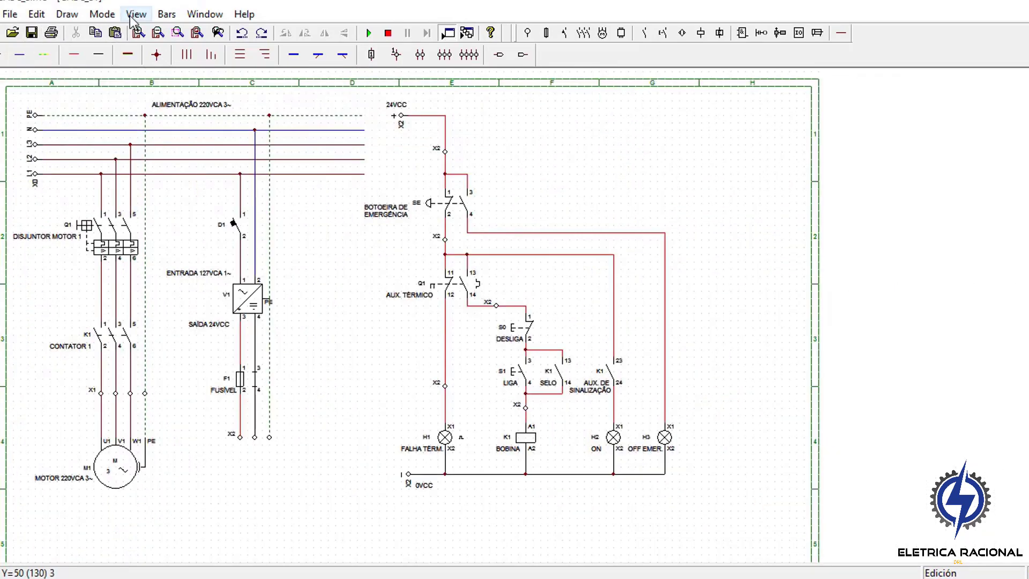
left_click(135, 14)
left_click(169, 67)
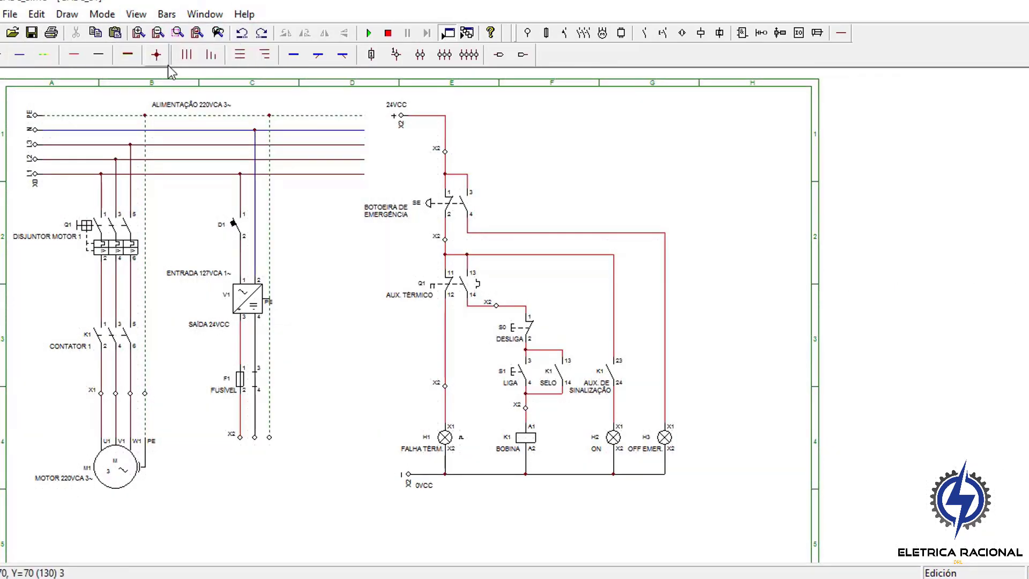
left_click(141, 35)
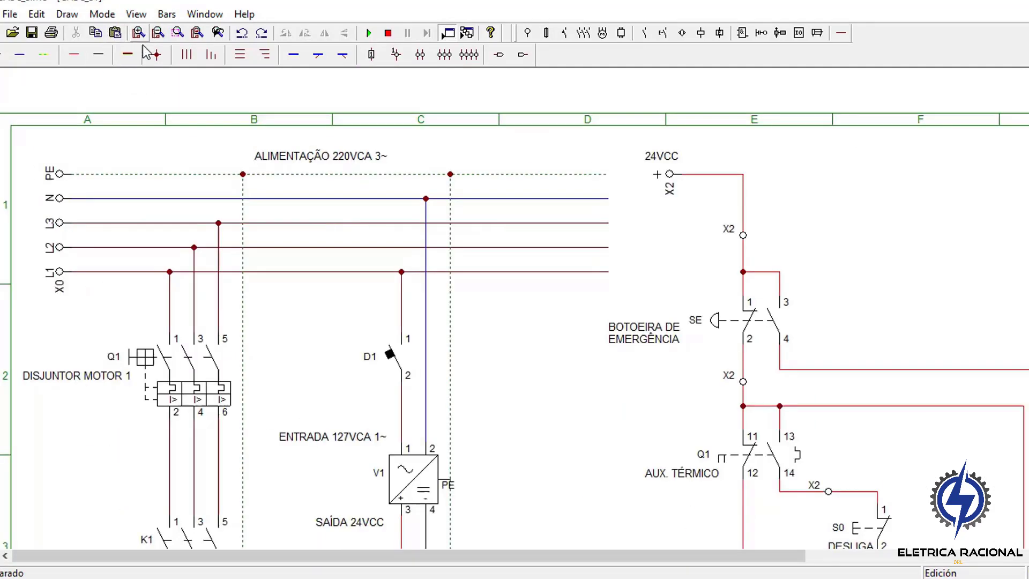
scroll(50, 208, "down", 5)
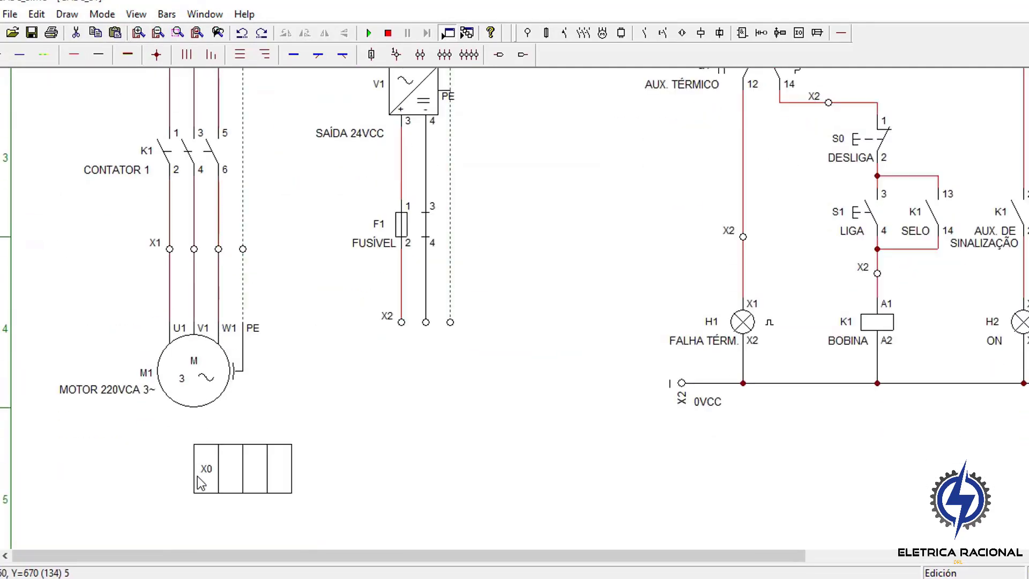
left_click_drag(132, 432, 316, 516)
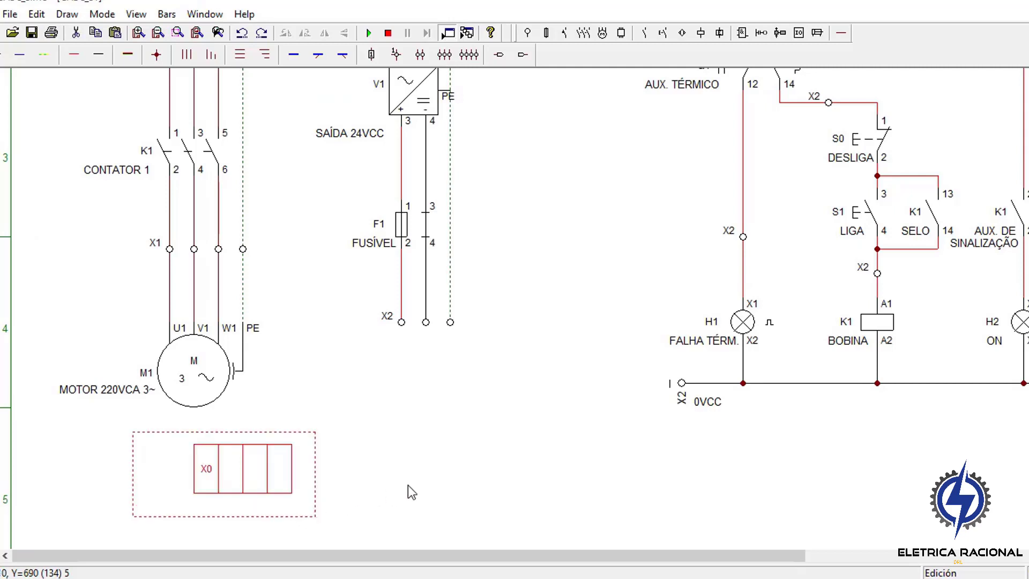
key("ctrl+v")
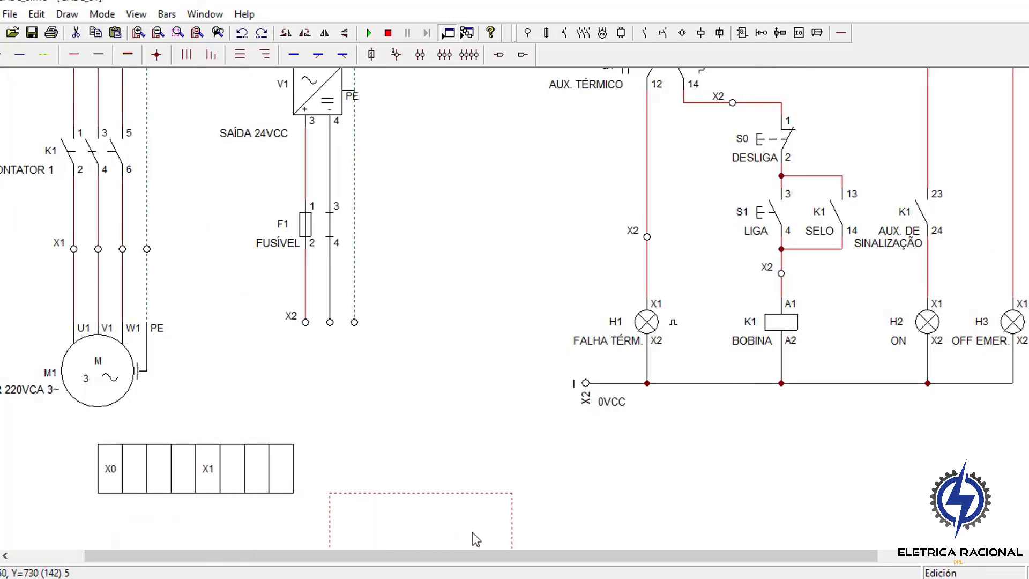
Paste two more four-cell blocks and join them to the end of the terminal strip, marking their first cell X2
left_click_drag(471, 533, 437, 477)
left_click(558, 502)
key("ctrl+v")
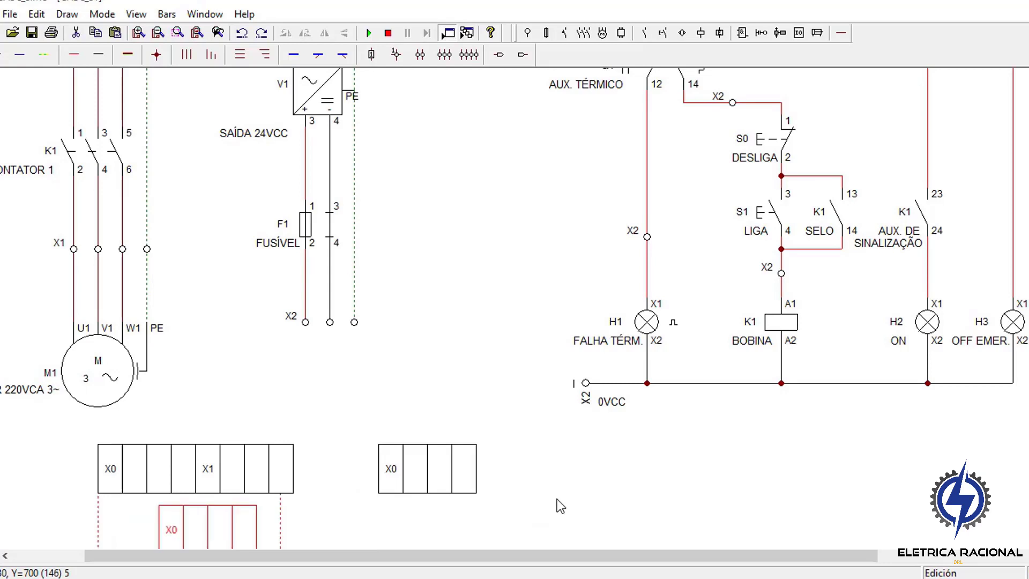
left_click_drag(236, 538, 646, 486)
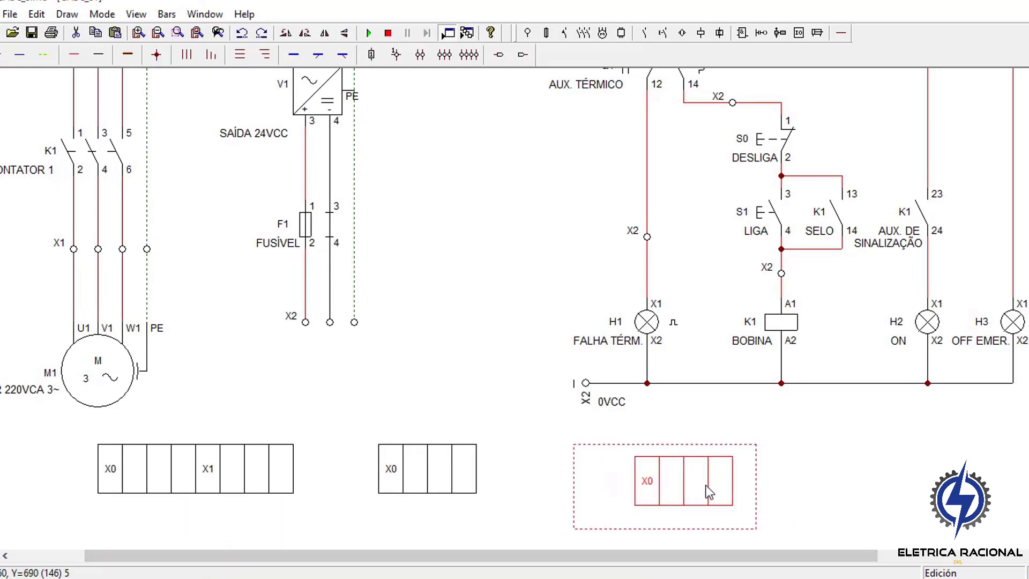
double_click(647, 493)
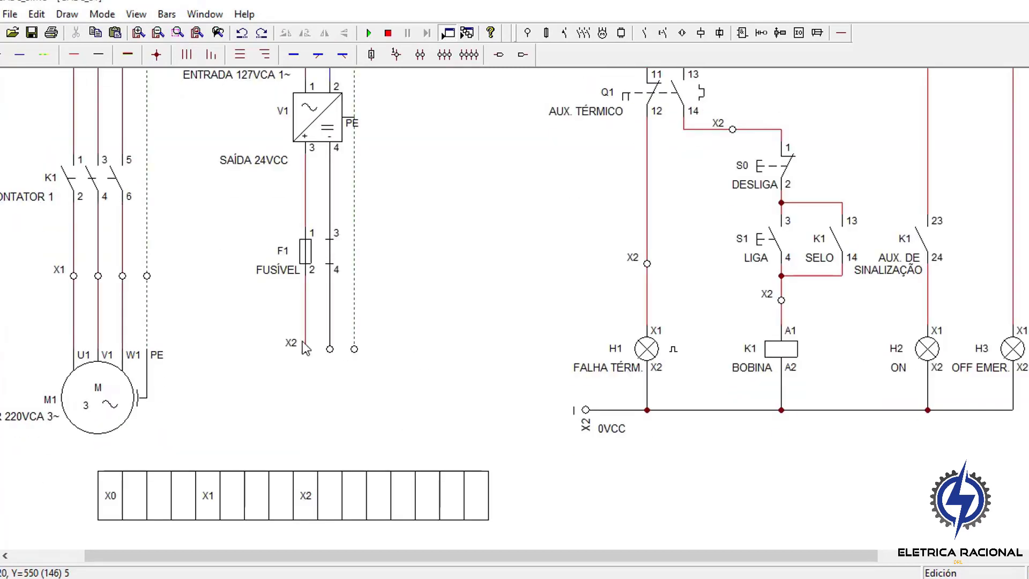
Delete the wire between the 0VCC supply and H1's junction and place a round terminal named X2 in the gap
scroll(389, 362, "up", 10)
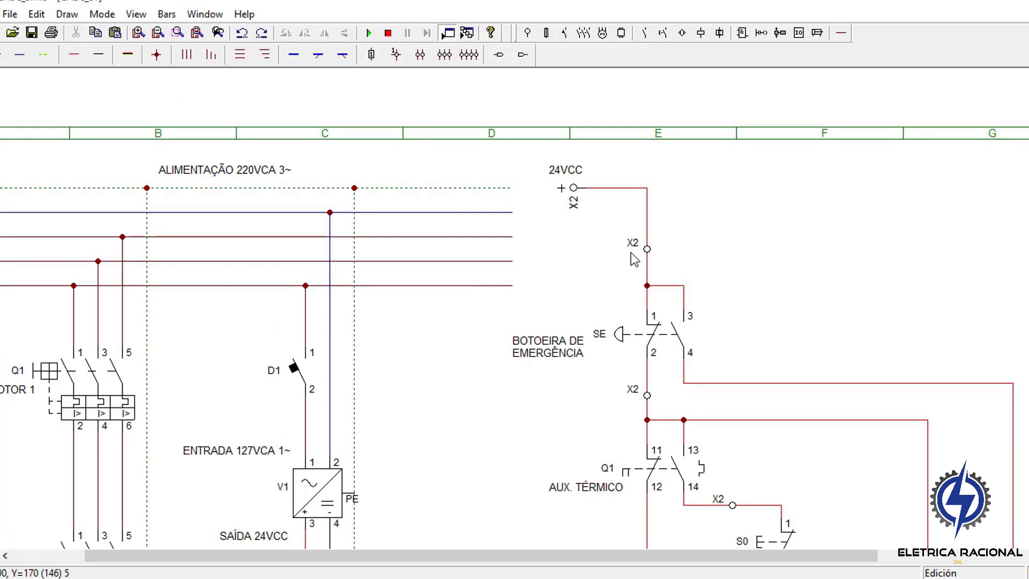
scroll(631, 253, "down", 1)
scroll(640, 332, "down", 2)
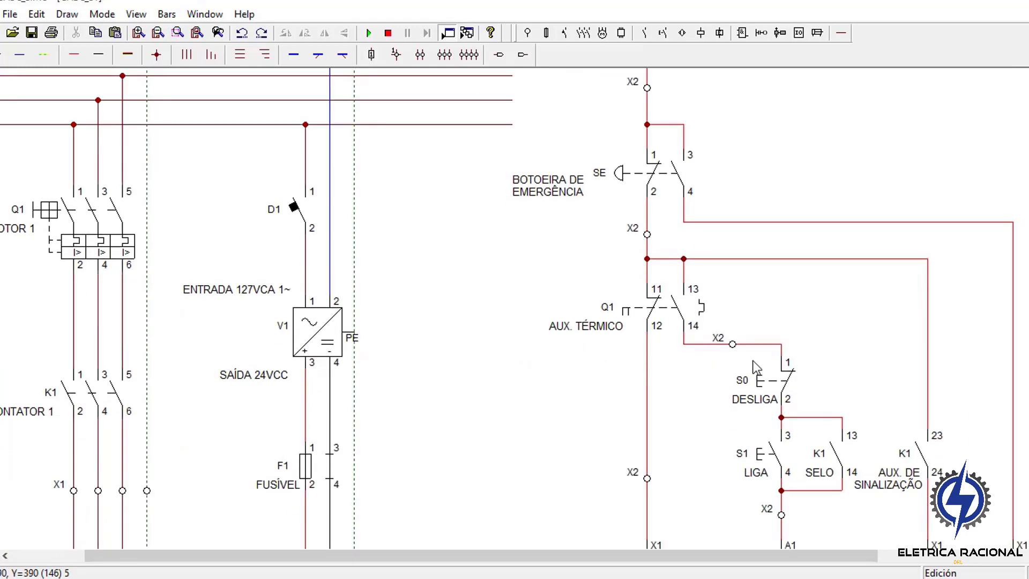
scroll(713, 352, "down", 2)
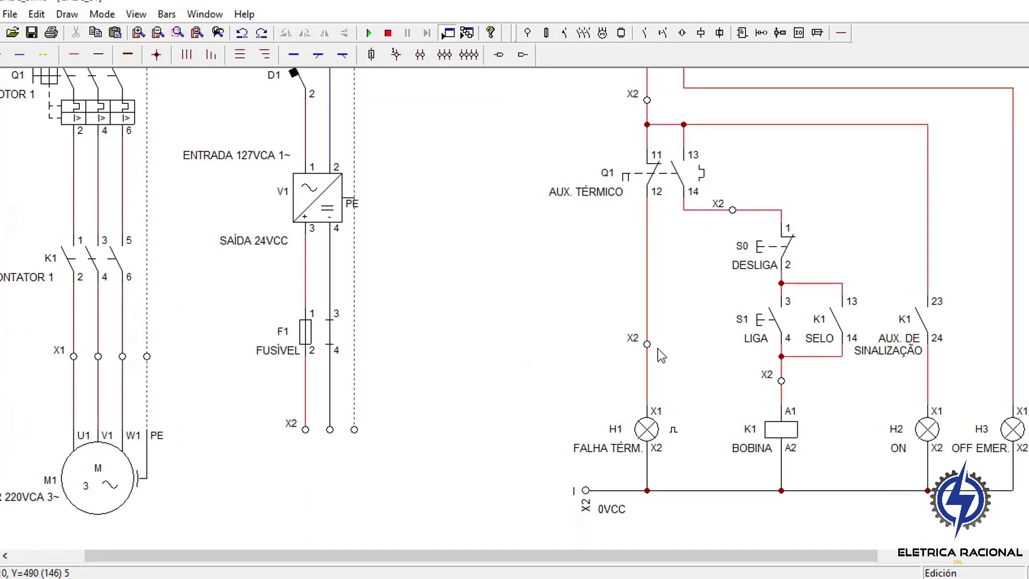
left_click(614, 492)
key("Delete")
left_click(395, 55)
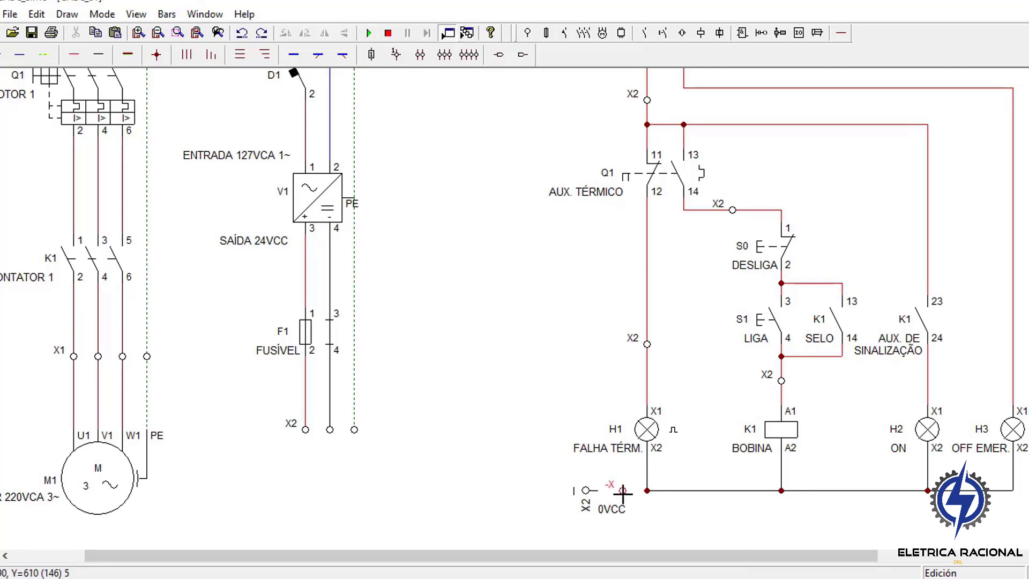
left_click(622, 493)
double_click(623, 492)
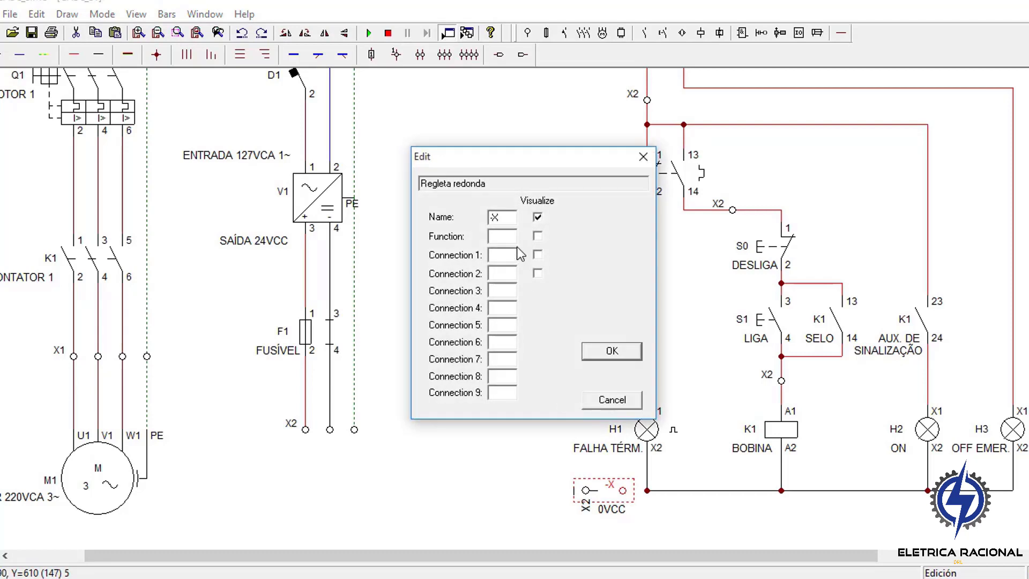
type("X2")
left_click(611, 351)
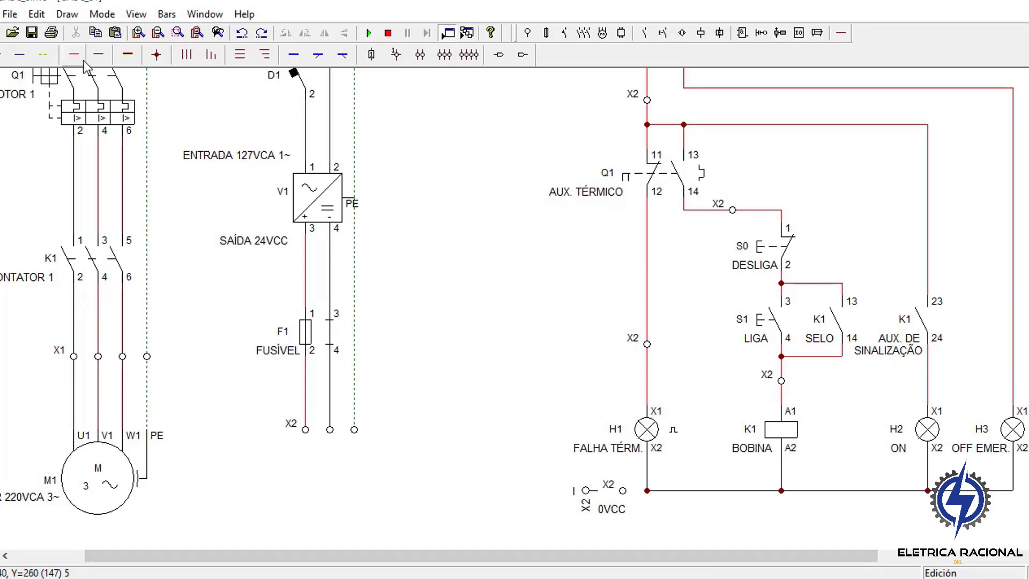
Wire the new X2 terminal in black between the 0VCC supply and the junction below H1
left_click(98, 56)
left_click_drag(602, 496, 644, 497)
key("ctrl+z")
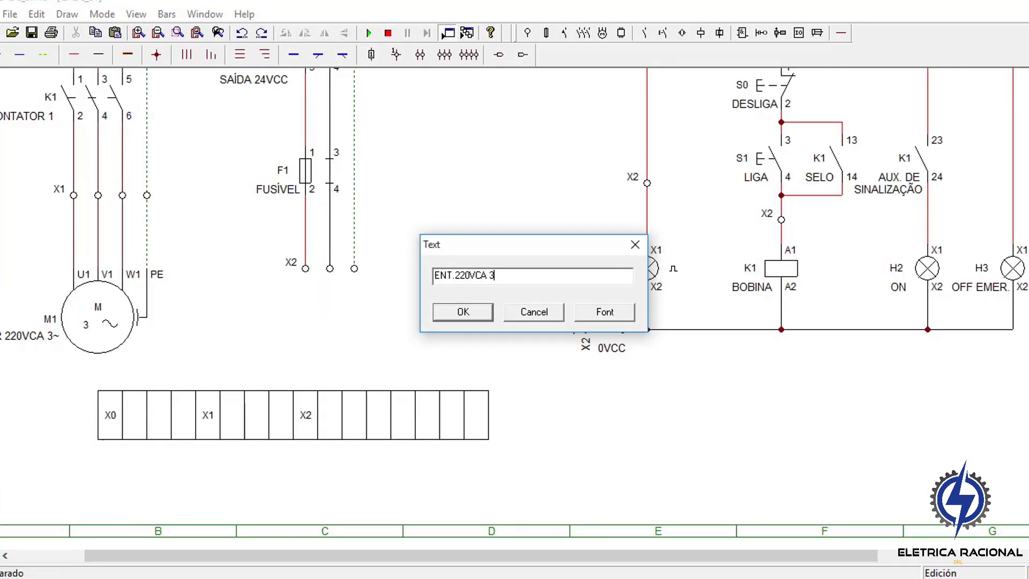
Label the terminal strip ENT.220VCA 3~ below X0, SAÍDA MOTOR below X1 and SAÍDA E ENT. COMANDOS below X2
key("Return")
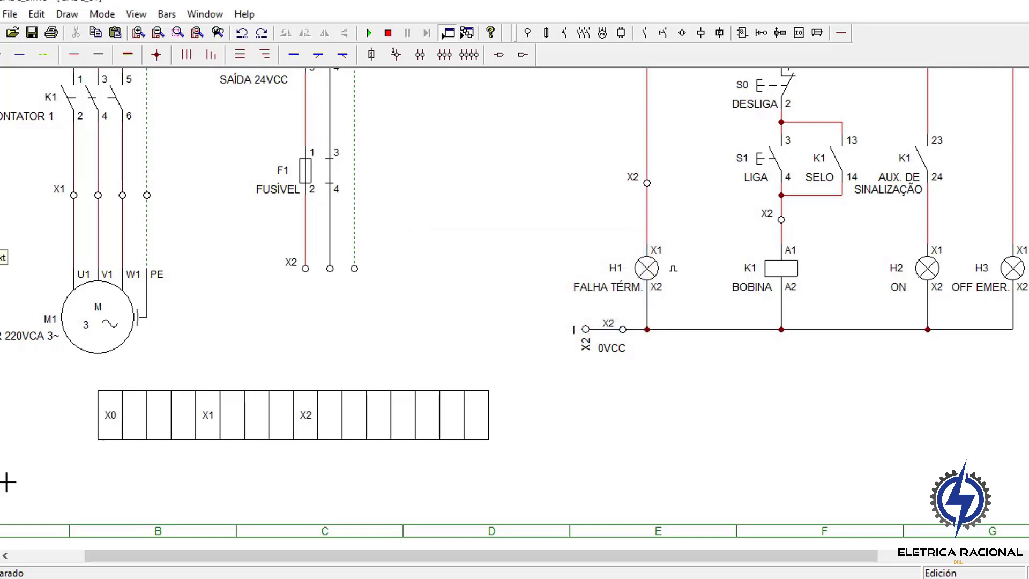
left_click(59, 459)
type("SAÍ")
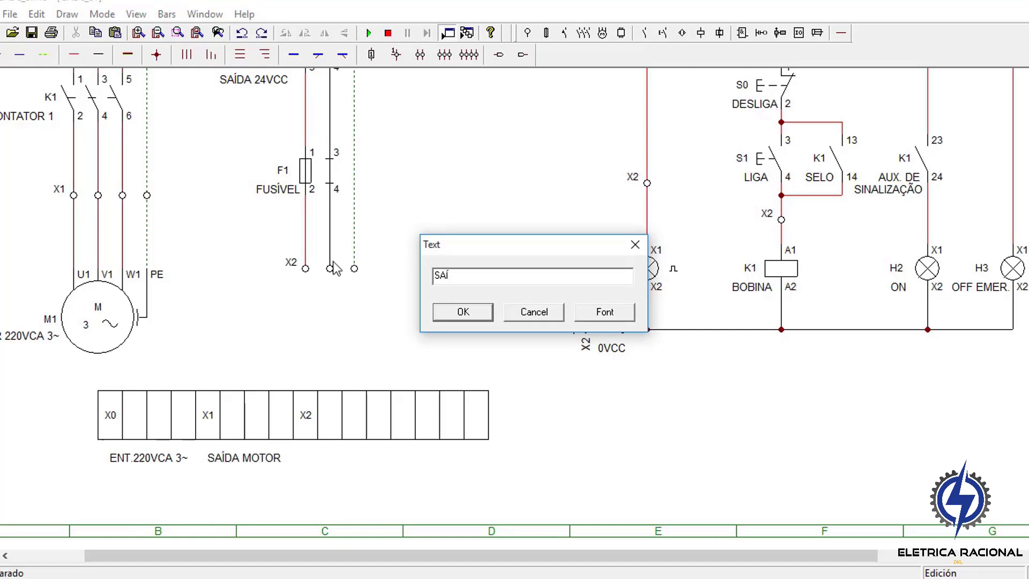
type("ENT. COMANDOS")
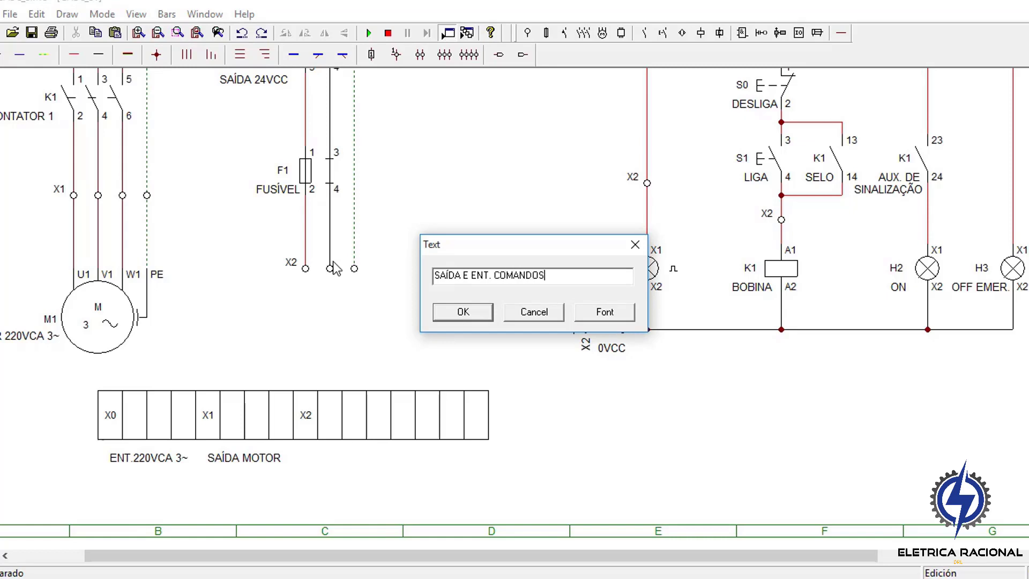
key("Return")
left_click(322, 453)
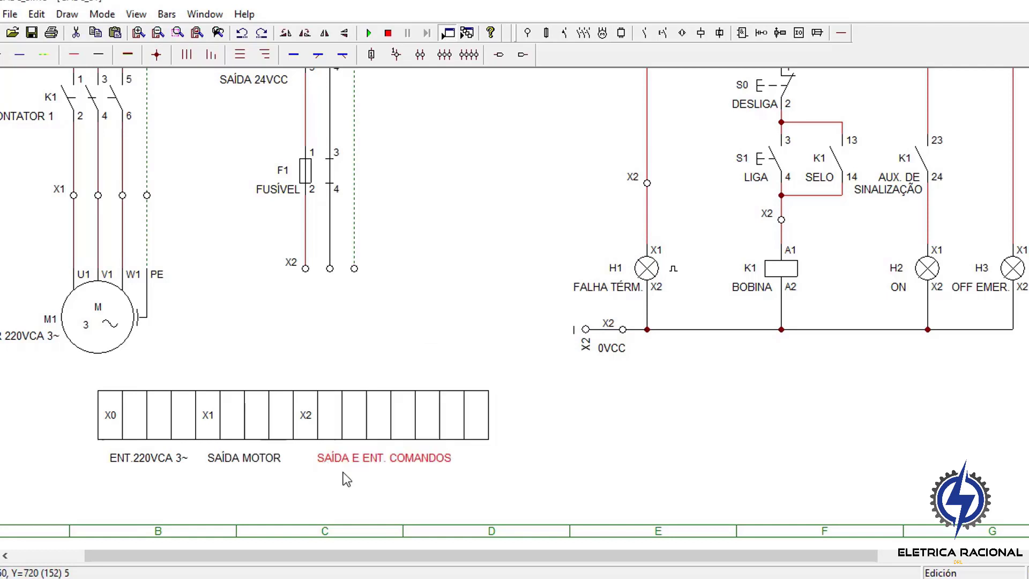
left_click_drag(348, 462, 360, 462)
left_click(389, 479)
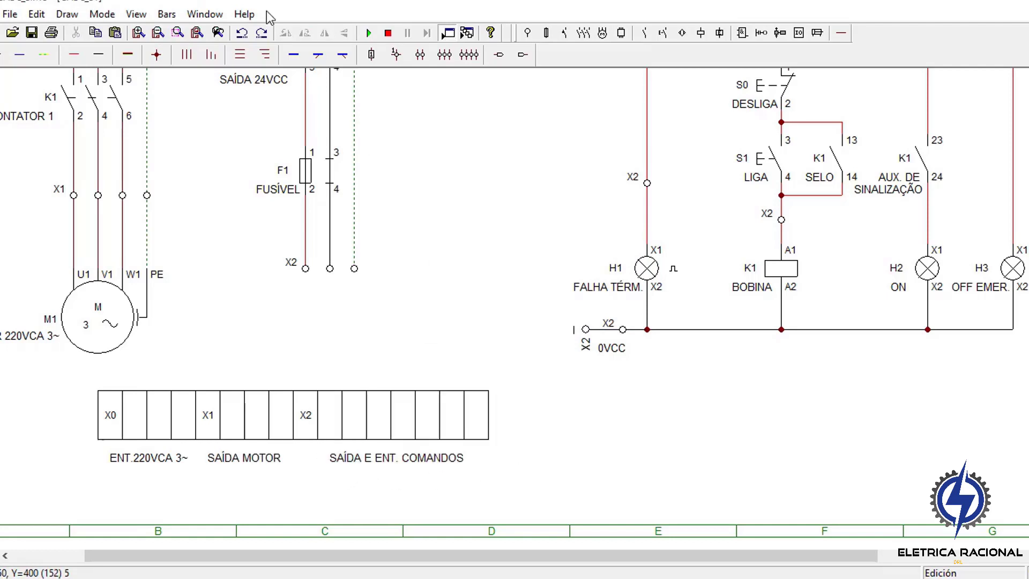
left_click(157, 33)
scroll(324, 429, "up", 2)
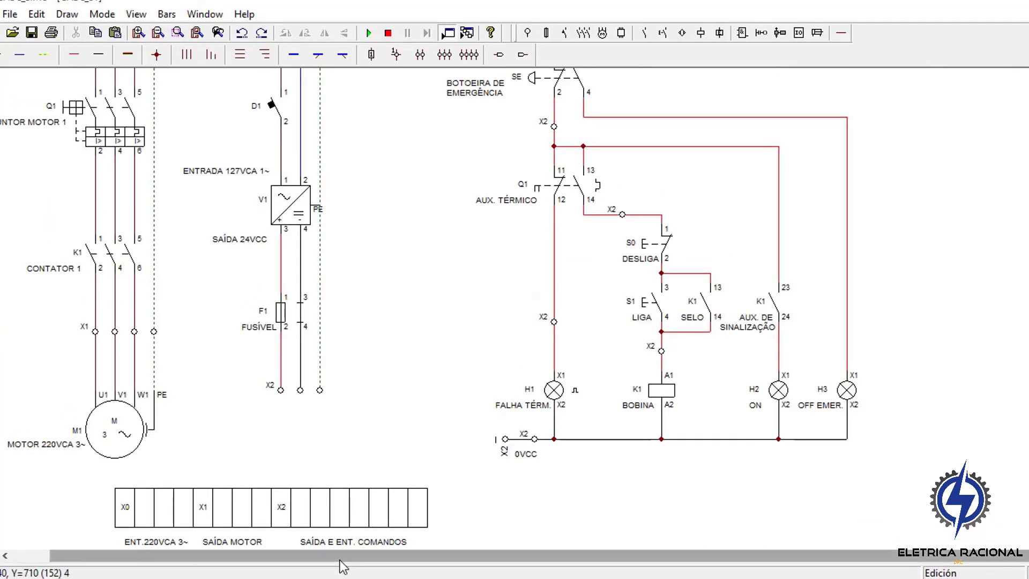
left_click_drag(338, 557, 236, 555)
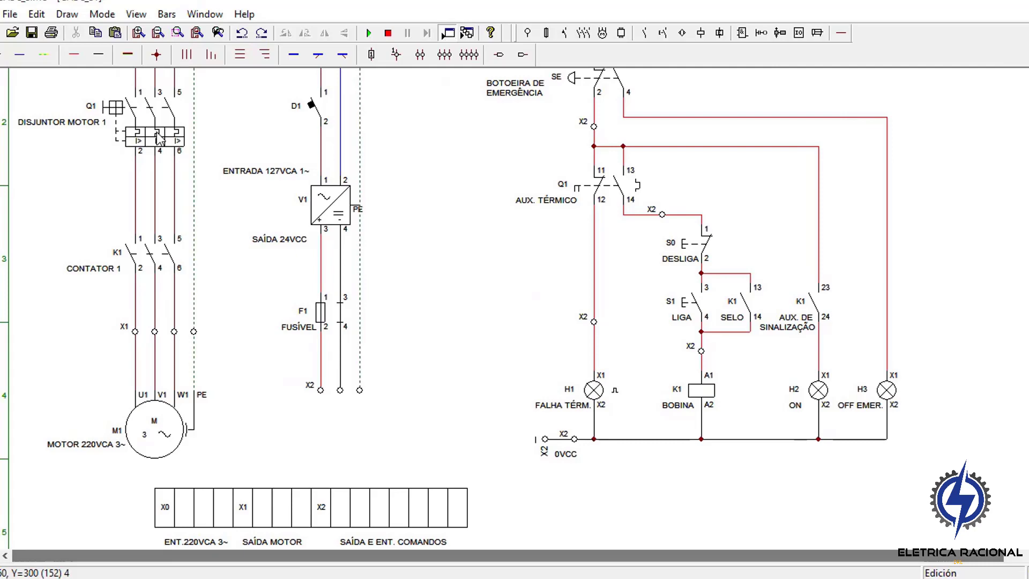
left_click(158, 33)
scroll(153, 163, "up", 3)
scroll(162, 224, "down", 1)
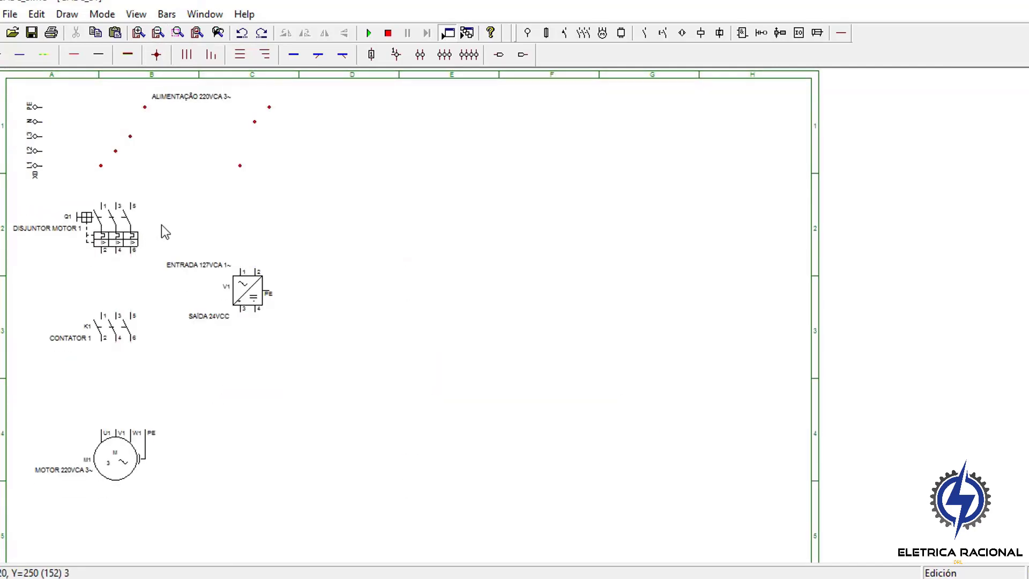